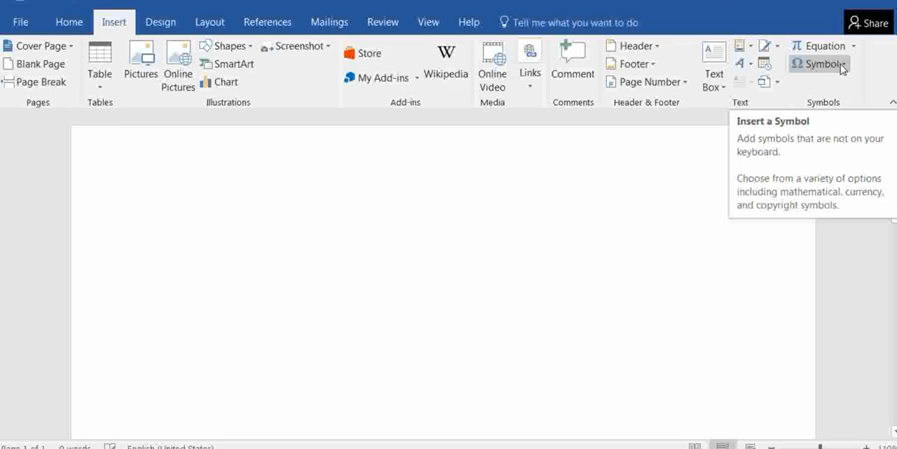
# Insert the N-Ary Summation symbol (Σ, code 2211) from the Adobe Arabic font's full symbol set into the blank document
pyautogui.click(842, 66)
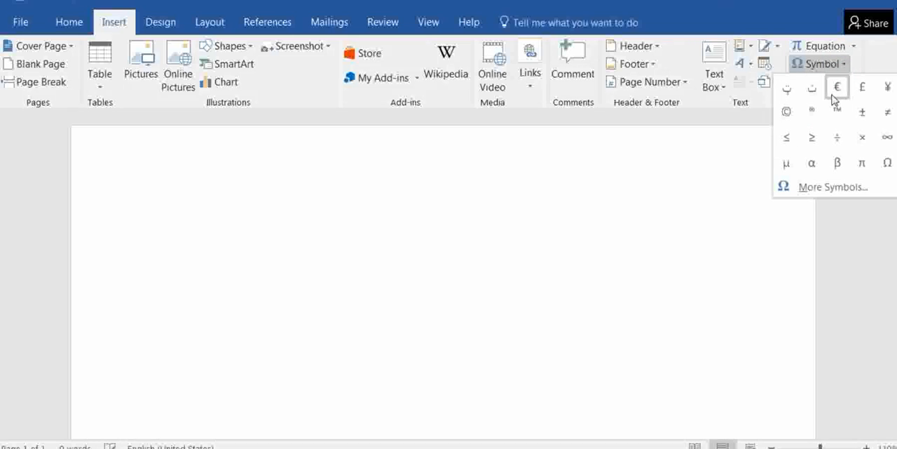
pyautogui.click(822, 188)
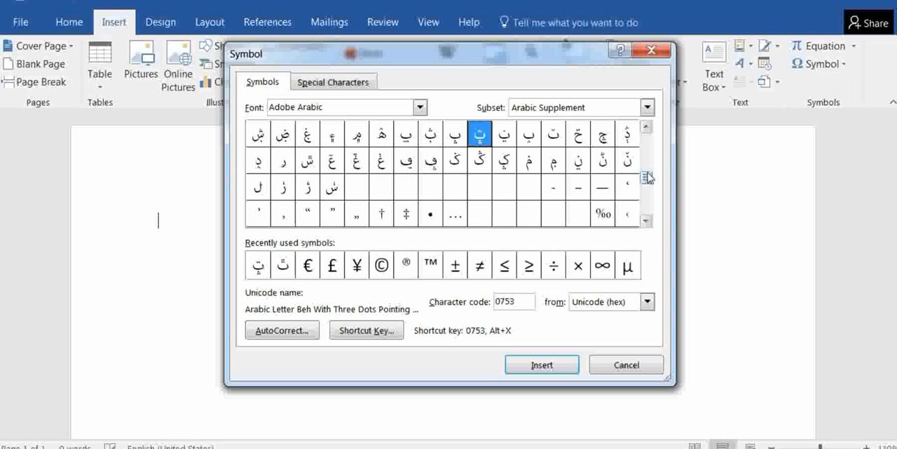
pyautogui.click(646, 221)
pyautogui.click(646, 222)
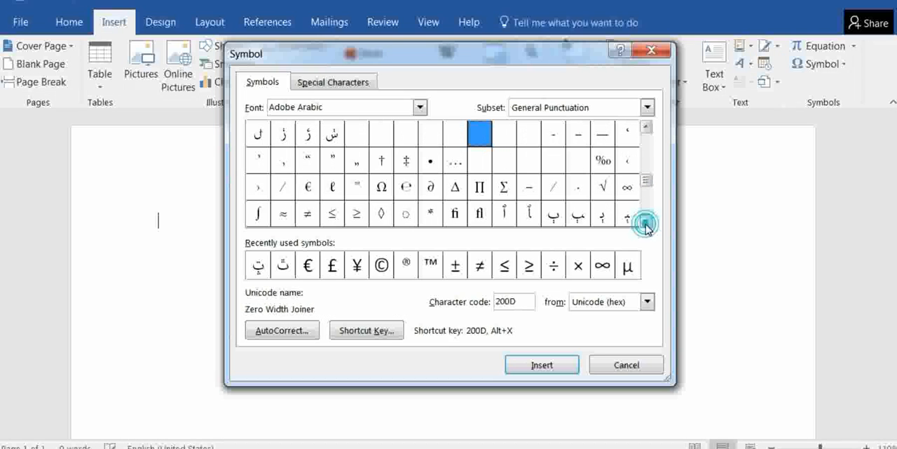
pyautogui.click(646, 221)
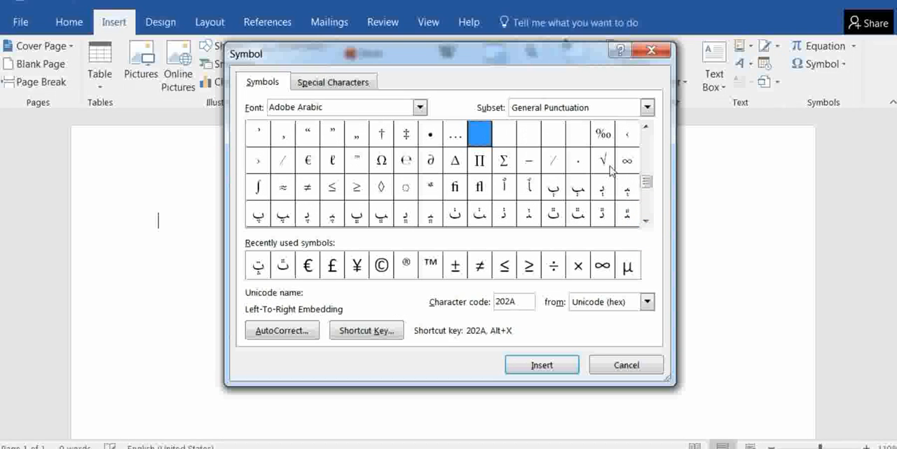
pyautogui.click(502, 163)
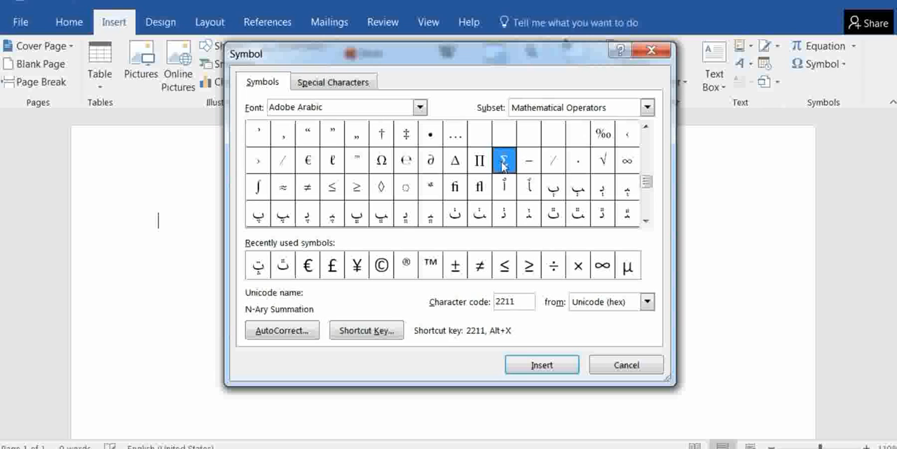
pyautogui.click(542, 364)
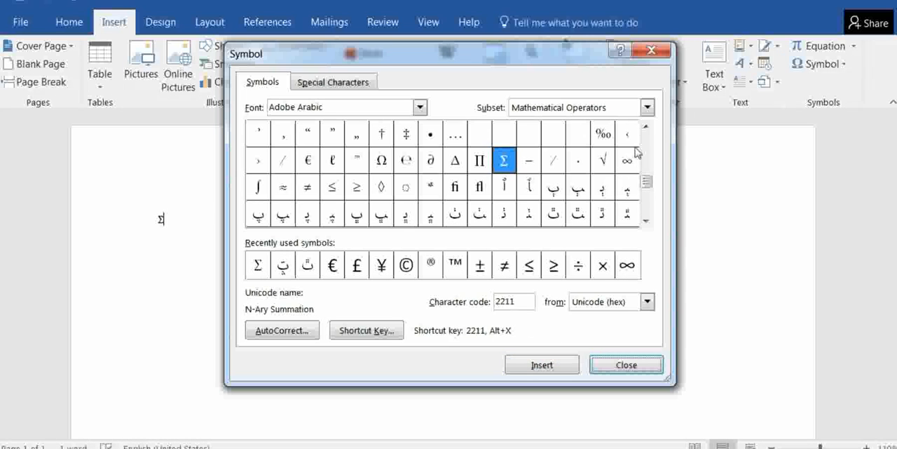
# Insert the Arabic Letter Peh (code 067E) after the summation symbol
pyautogui.click(646, 126)
pyautogui.click(646, 126)
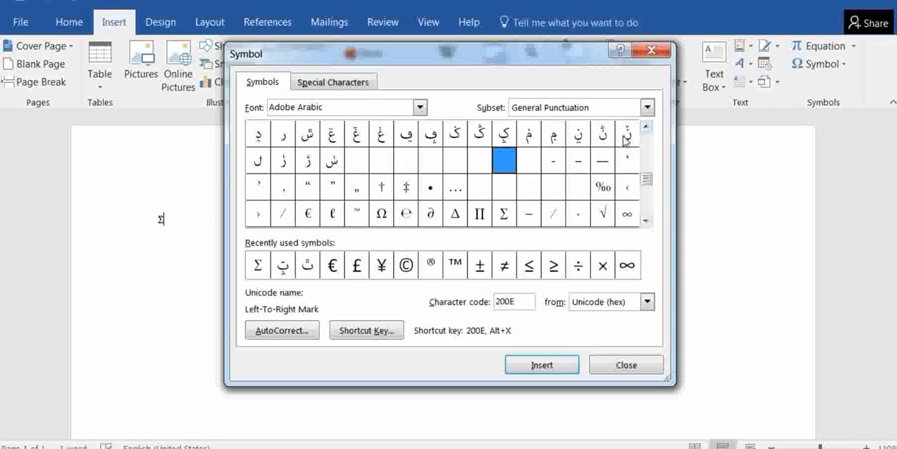
pyautogui.click(645, 127)
pyautogui.click(646, 126)
pyautogui.click(646, 126)
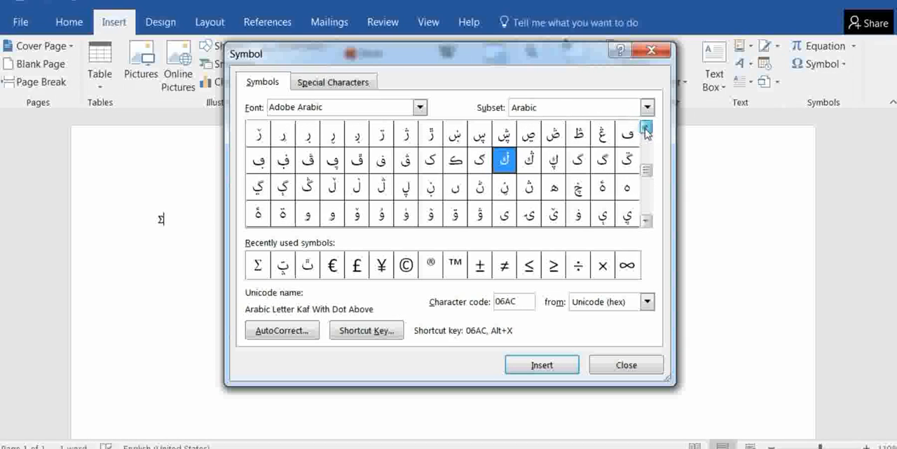
pyautogui.click(646, 126)
pyautogui.click(646, 127)
pyautogui.click(646, 126)
pyautogui.click(645, 126)
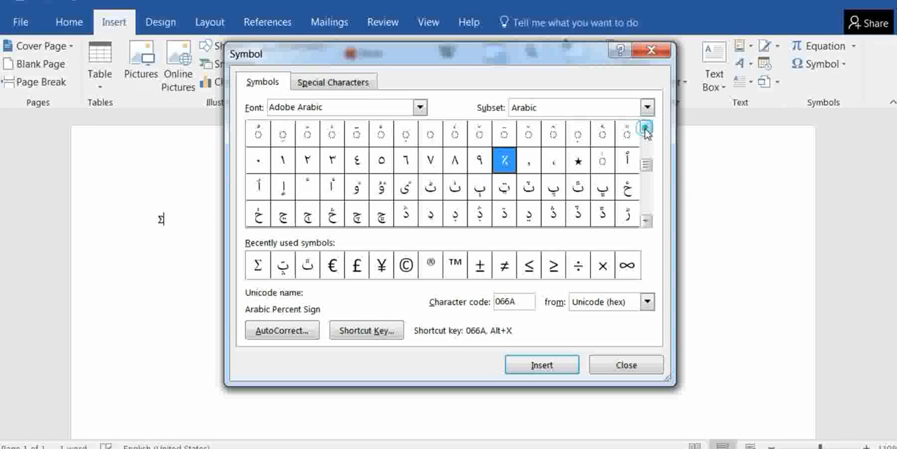
pyautogui.click(554, 188)
pyautogui.click(530, 366)
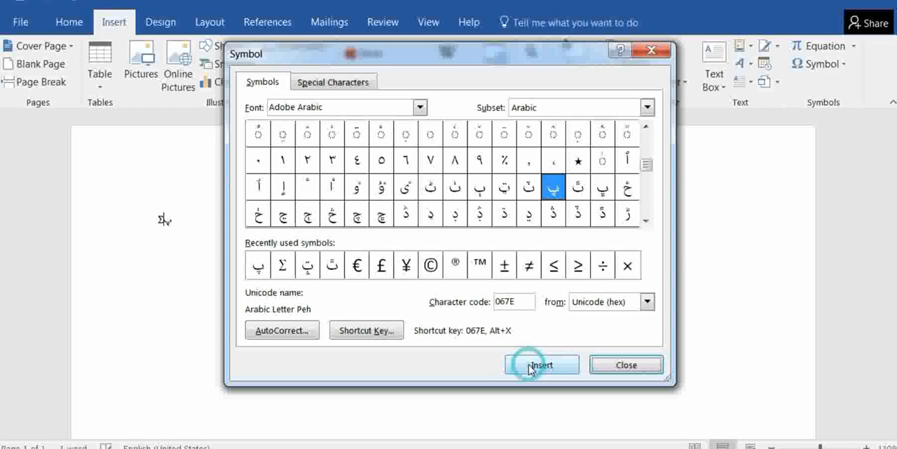
# Insert the Arabic Sign Safha (code 0603) into the line of symbols
pyautogui.click(646, 127)
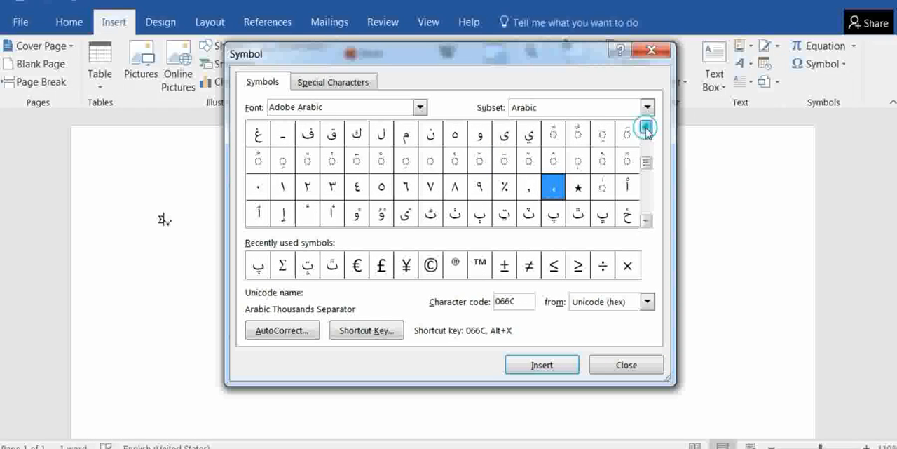
pyautogui.click(646, 128)
pyautogui.click(646, 129)
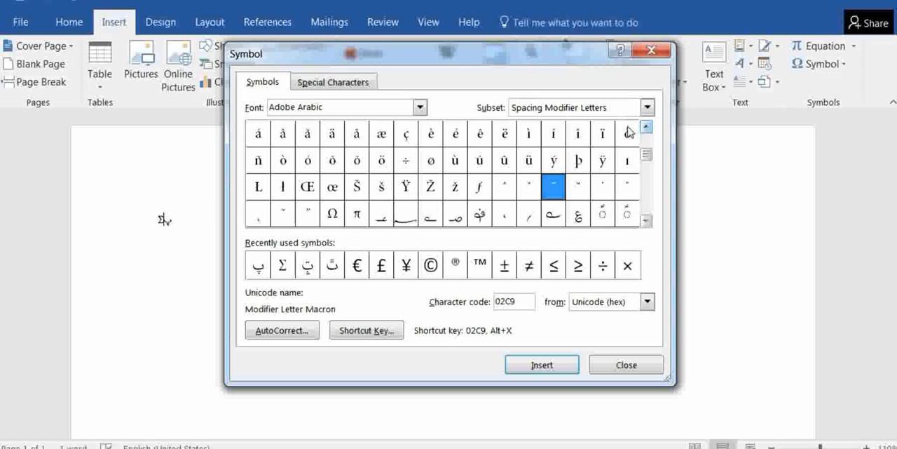
pyautogui.click(455, 215)
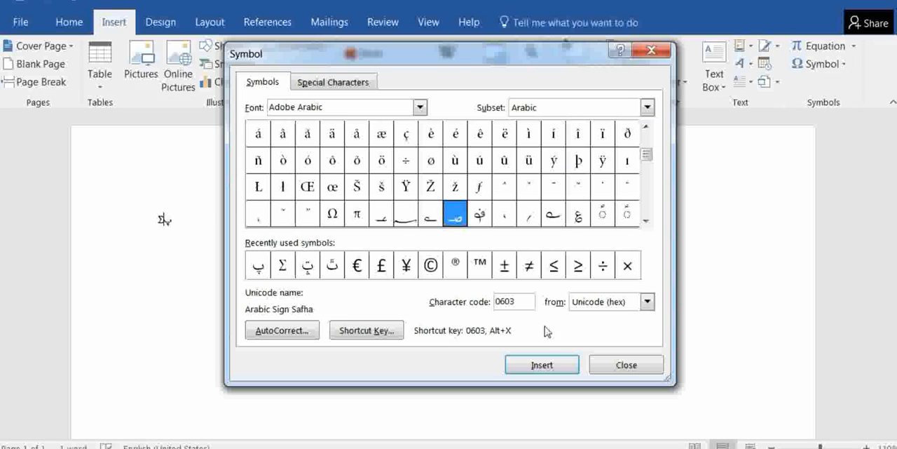
pyautogui.click(524, 365)
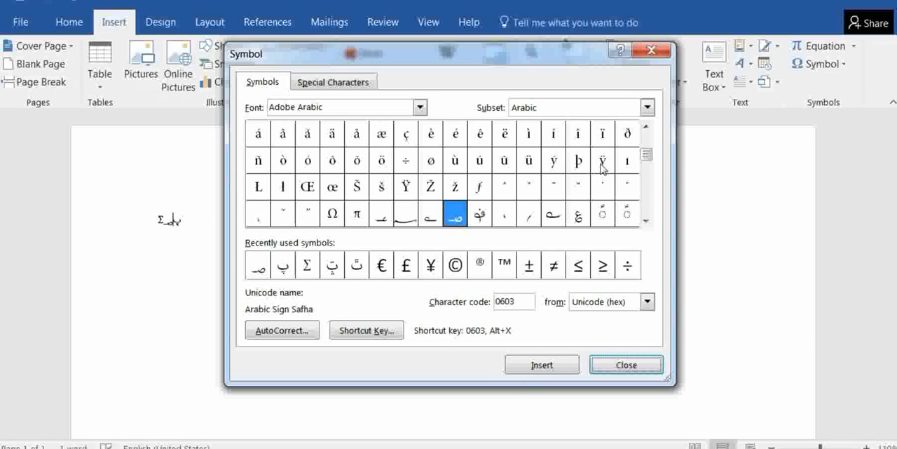
# Insert a circumflex accent (^) and an ampersand (&) from the Basic Latin subset
pyautogui.moveTo(645, 129); pyautogui.dragTo(645, 129)
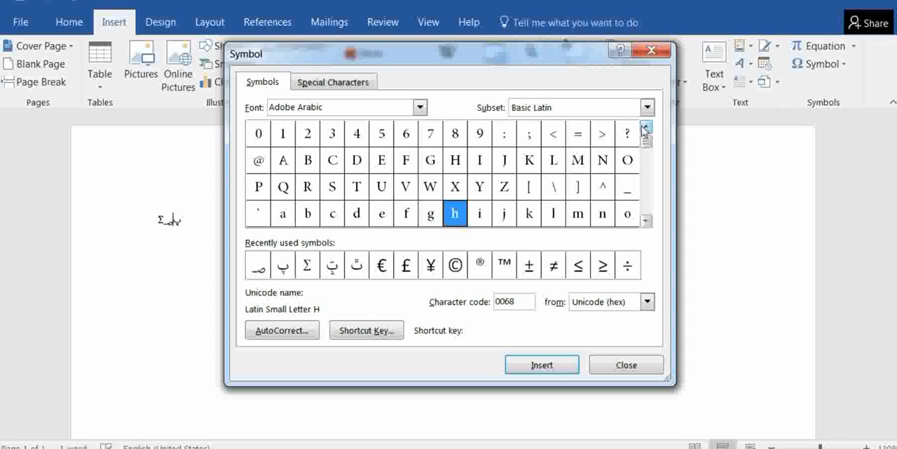
pyautogui.click(601, 188)
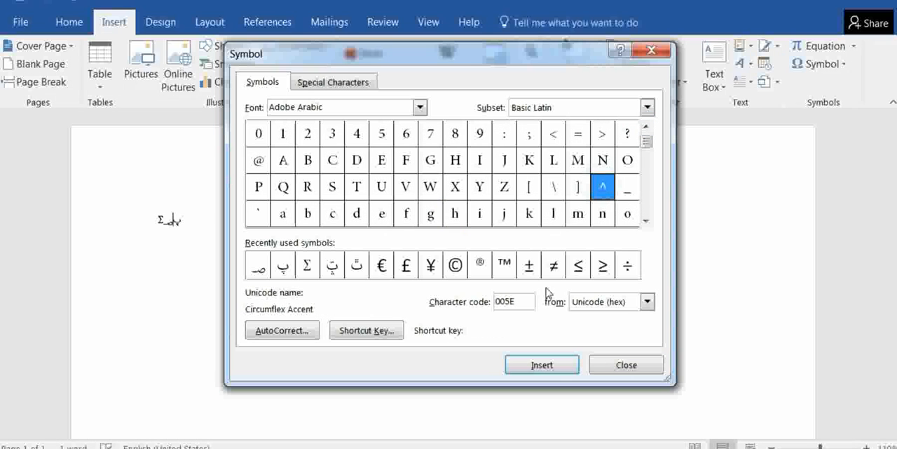
pyautogui.click(540, 364)
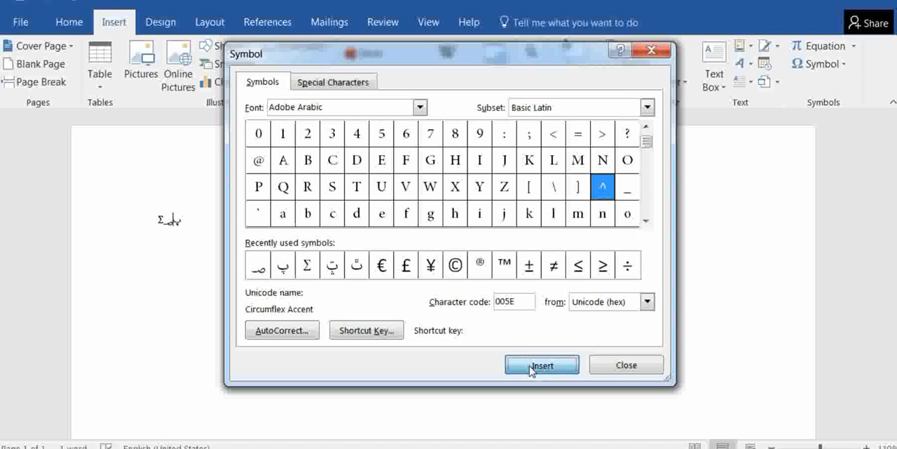
pyautogui.click(646, 128)
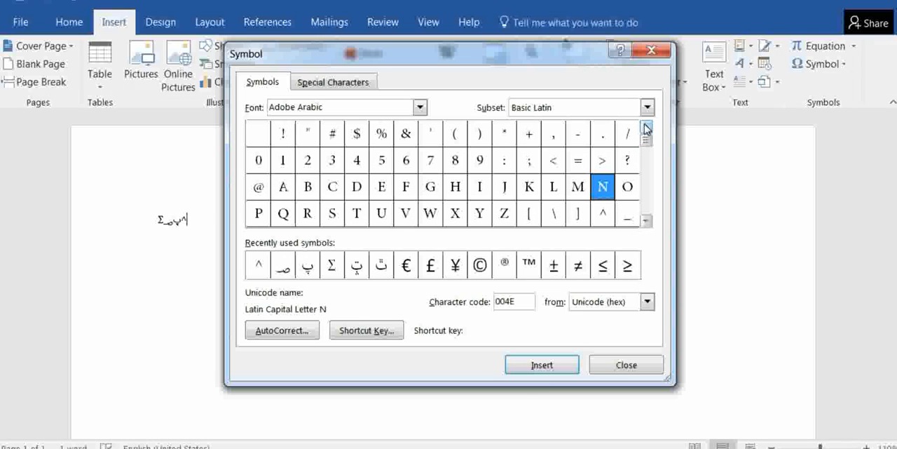
pyautogui.click(407, 133)
pyautogui.click(516, 365)
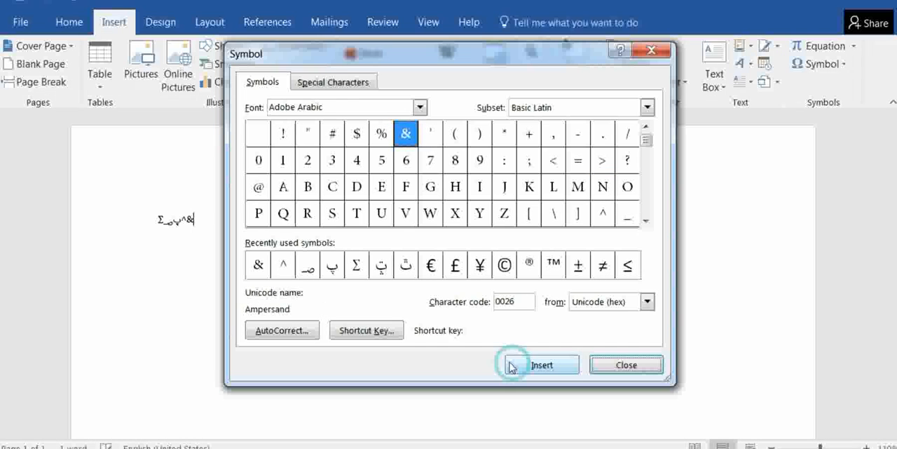
# Insert the pound sign (£) from the recently used symbols and close the symbol dialog
pyautogui.click(455, 265)
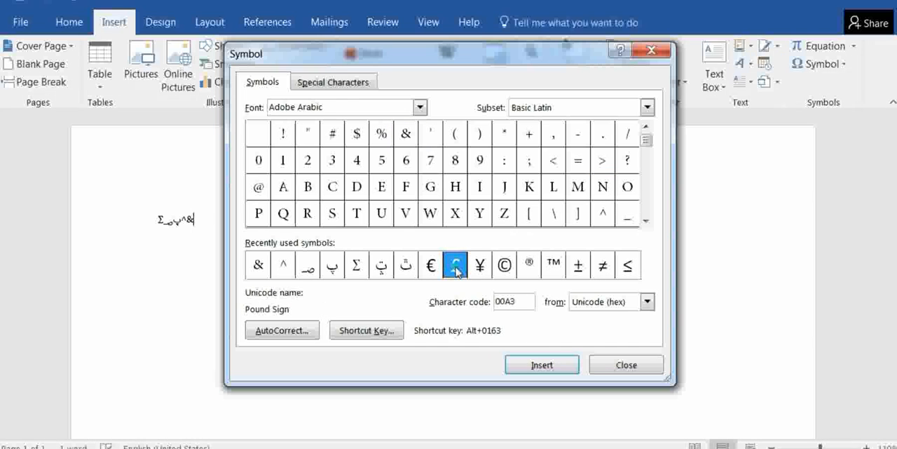
pyautogui.click(535, 365)
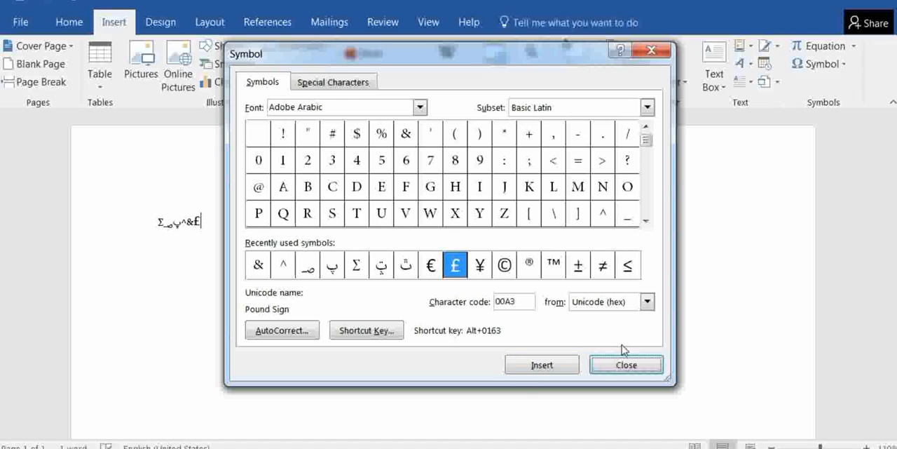
pyautogui.click(608, 372)
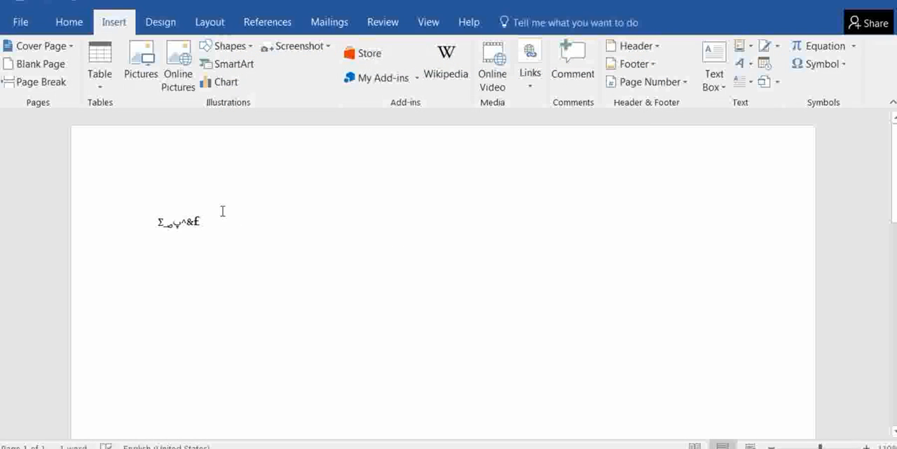
# Enlarge the font of the whole line of inserted symbols by several sizes and deselect it
pyautogui.moveTo(220, 211); pyautogui.dragTo(147, 215)
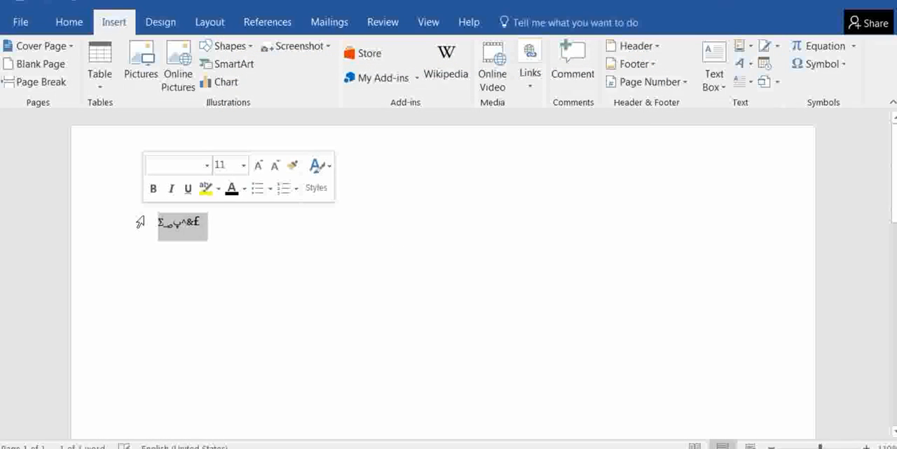
pyautogui.hotkey('ctrl', 'shift', '.')
pyautogui.hotkey('ctrl', 'shift', '.')
pyautogui.hotkey('ctrl', 'shift', '.')
pyautogui.hotkey('ctrl', 'shift', '.')
pyautogui.hotkey('ctrl', 'shift', '.')
pyautogui.hotkey('ctrl', 'shift', '.')
pyautogui.hotkey('ctrl', 'shift', '.')
pyautogui.hotkey('ctrl', 'shift', '.')
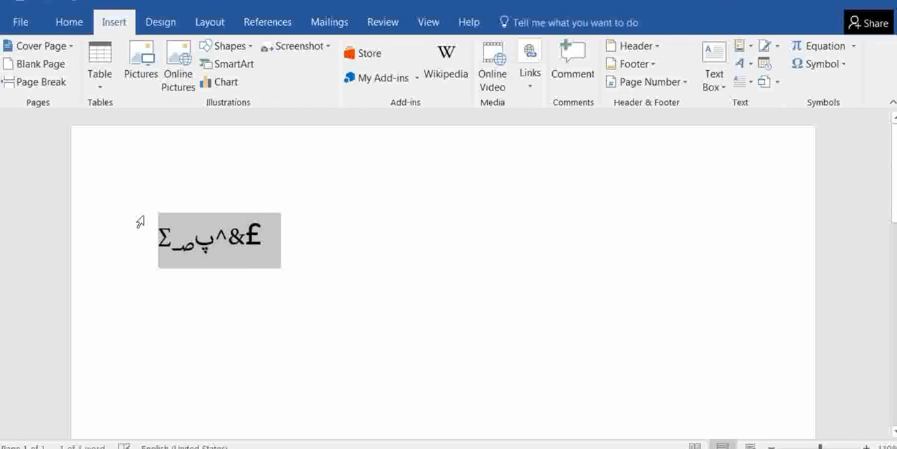
pyautogui.click(400, 265)
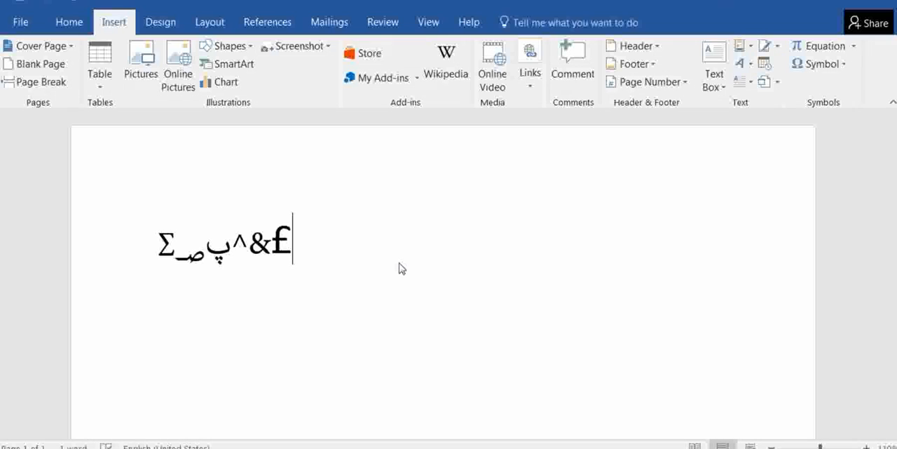
# Clear the document's contents and insert the built-in Quadratic Formula equation
pyautogui.hotkey('ctrl', 'a')
pyautogui.press('Delete')
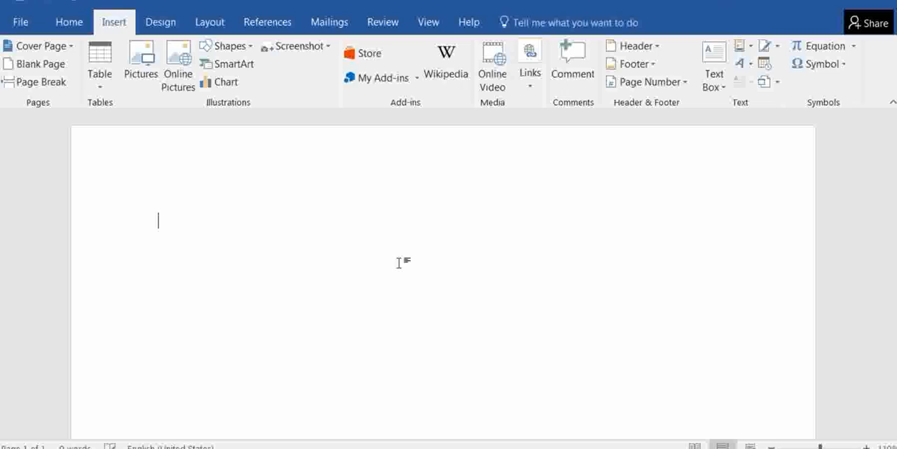
pyautogui.click(854, 47)
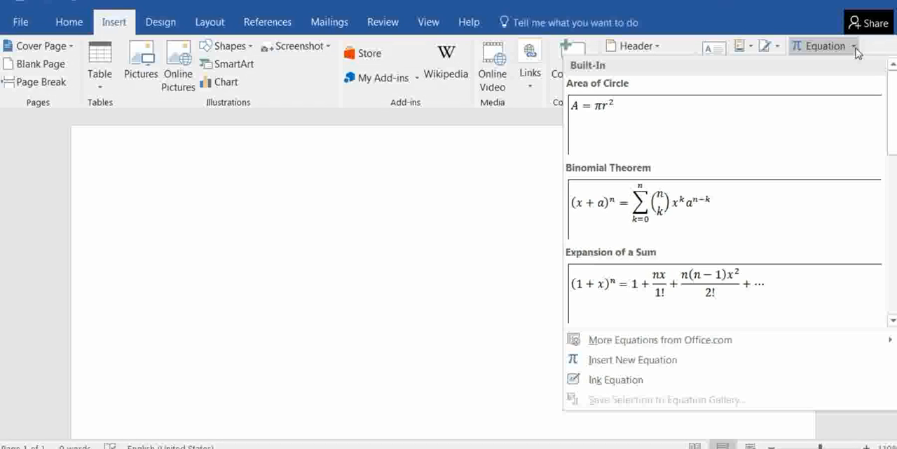
pyautogui.moveTo(892, 117); pyautogui.dragTo(892, 225)
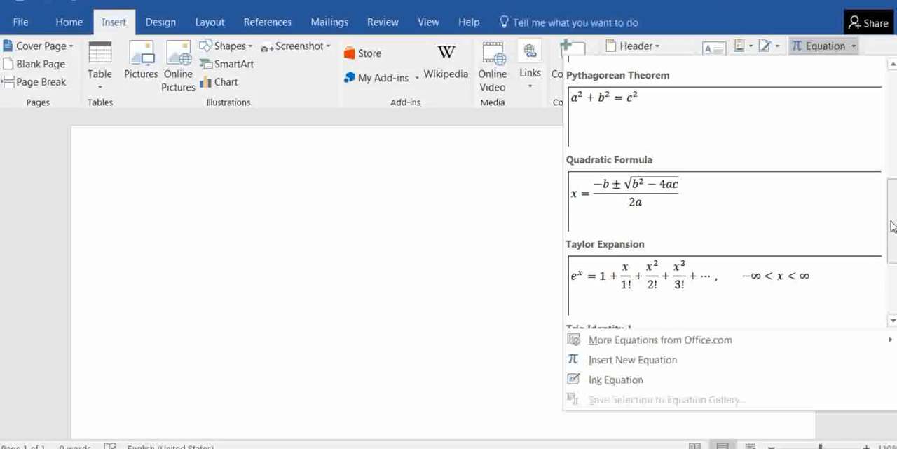
pyautogui.click(645, 202)
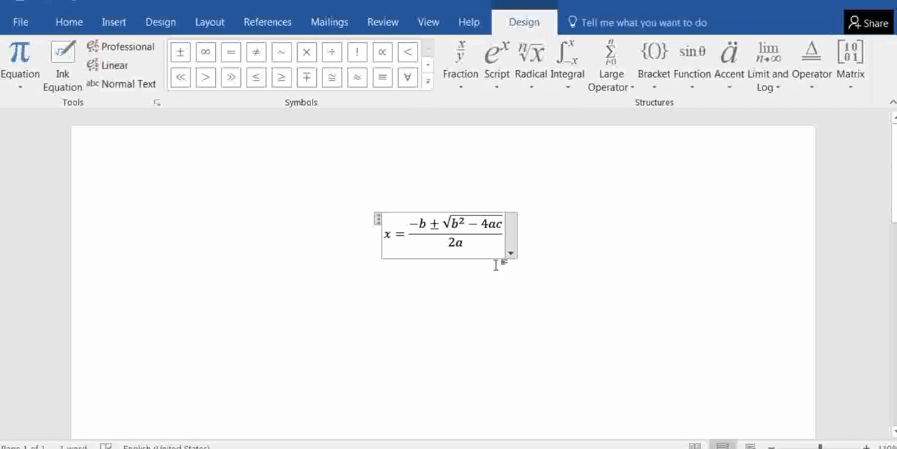
# Delete the quadratic formula equation from the document
pyautogui.tripleClick(469, 233)
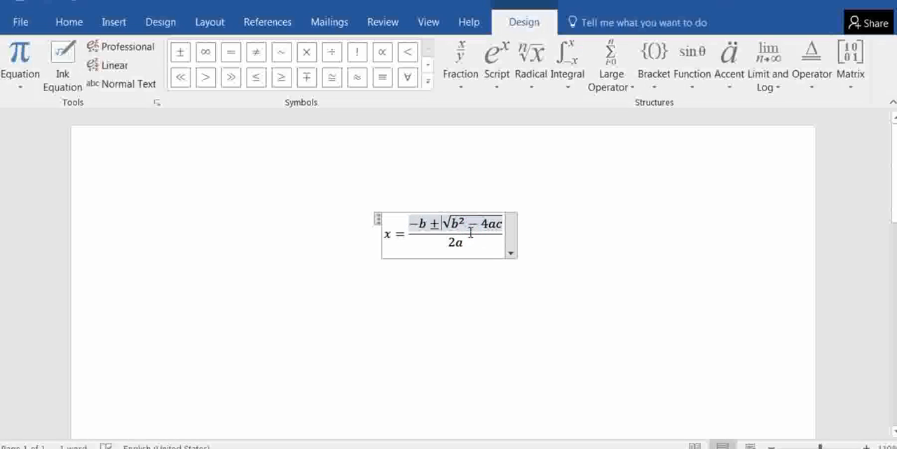
pyautogui.press('Delete')
pyautogui.press('BackSpace')
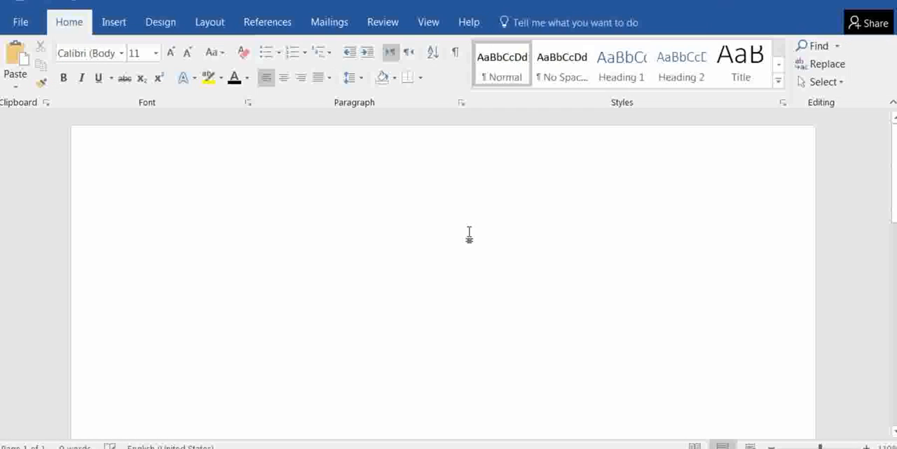
# Insert the Trig Identity 3 equation, sin(a + b), from the additional Office.com equations into the empty document
pyautogui.click(112, 22)
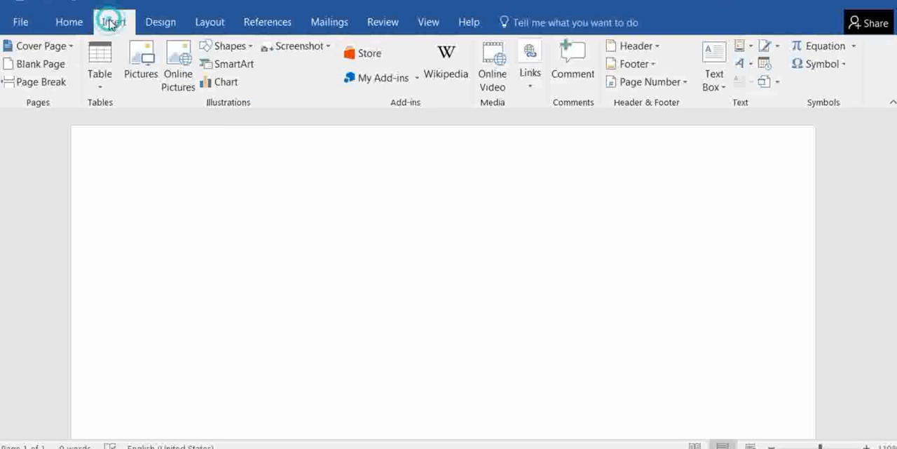
pyautogui.click(854, 46)
pyautogui.moveTo(687, 343)
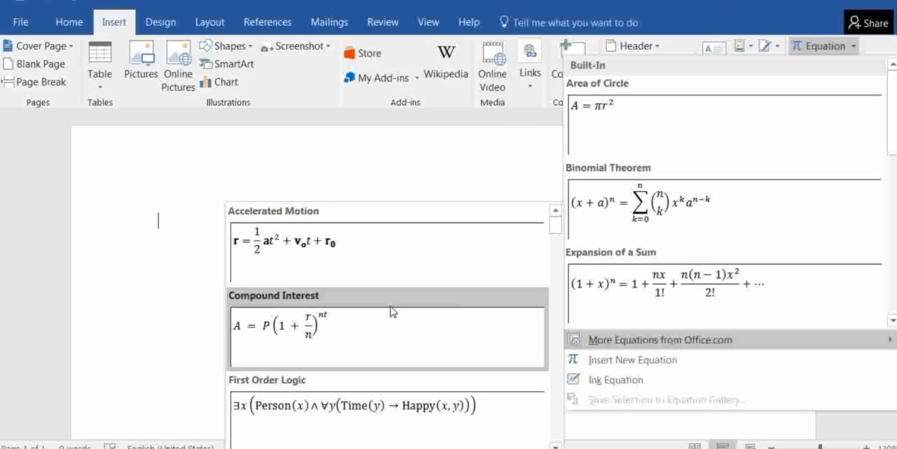
pyautogui.scroll(-3, 357, 313)
pyautogui.scroll(-10, 357, 313)
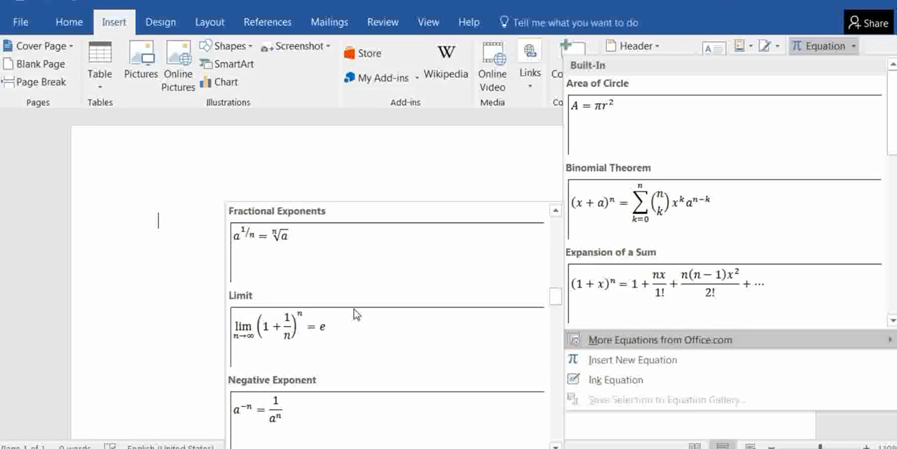
pyautogui.scroll(-2, 357, 313)
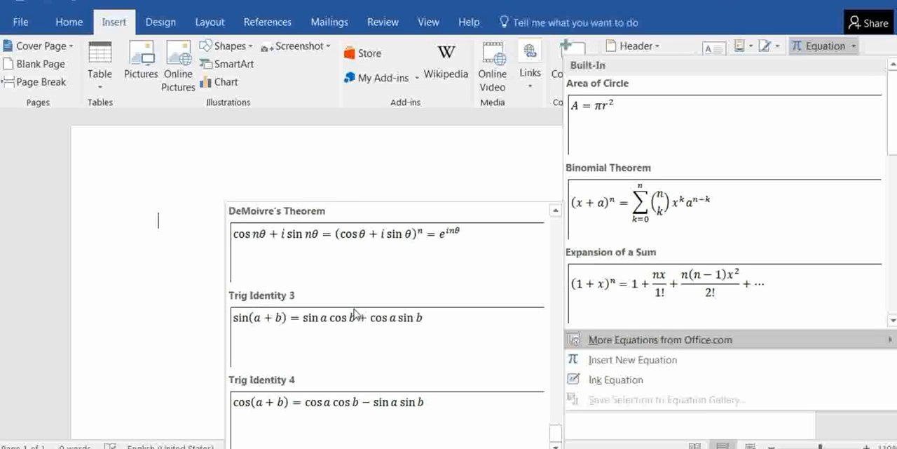
pyautogui.click(290, 340)
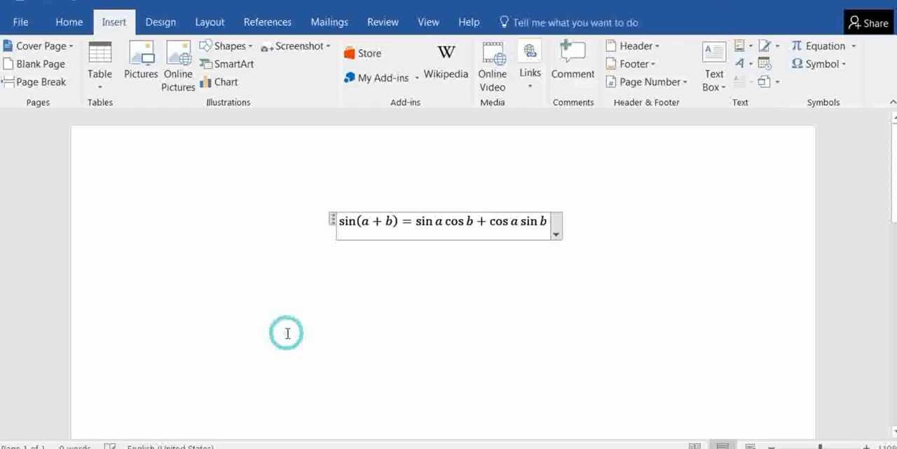
# Look at the display and justification options available for the trigonometric equation, and close them without choosing any
pyautogui.click(557, 234)
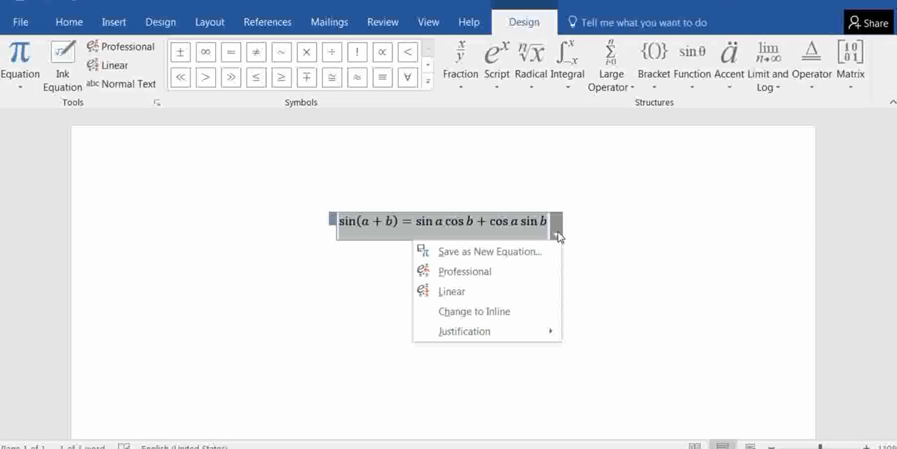
pyautogui.click(615, 273)
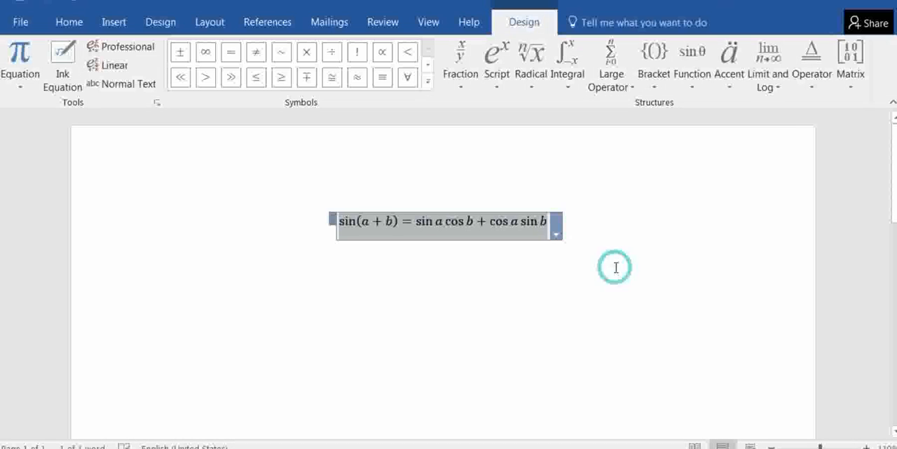
pyautogui.click(537, 264)
# Add a line reading "Jkdsj lkjdsf kjd" below the trigonometric equation and start a new paragraph after it
pyautogui.click(590, 221)
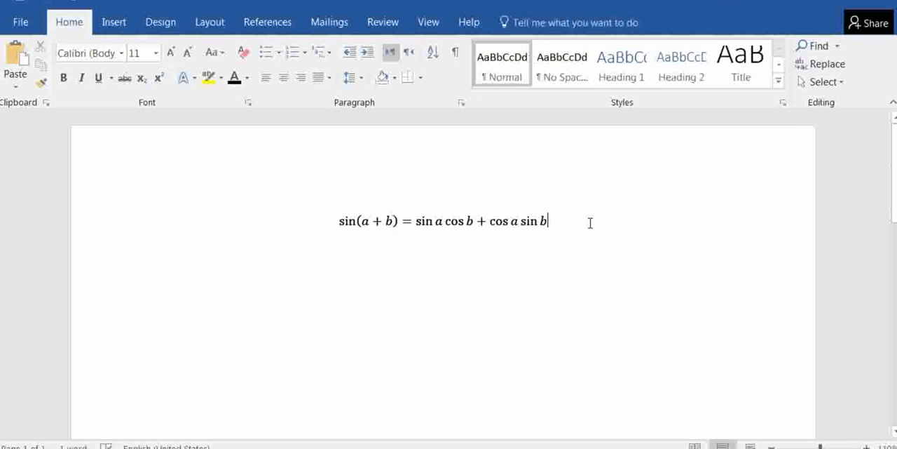
pyautogui.press('Return')
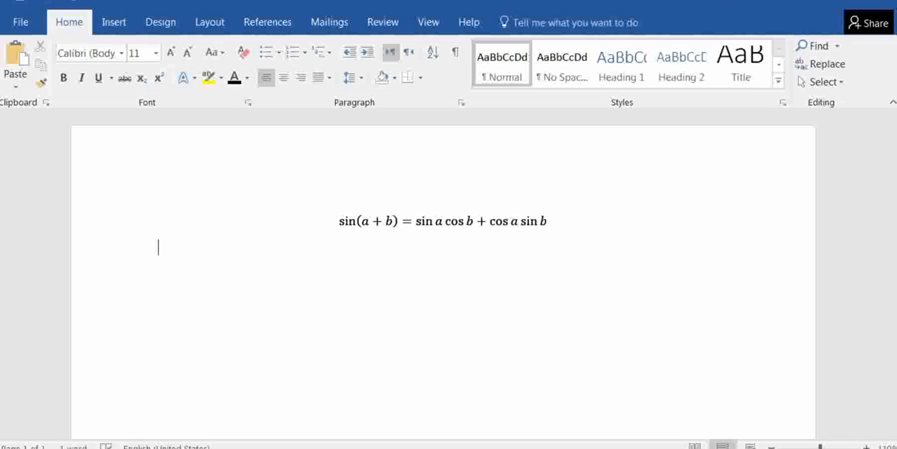
pyautogui.write('jkdsj lkjdsf kjd')
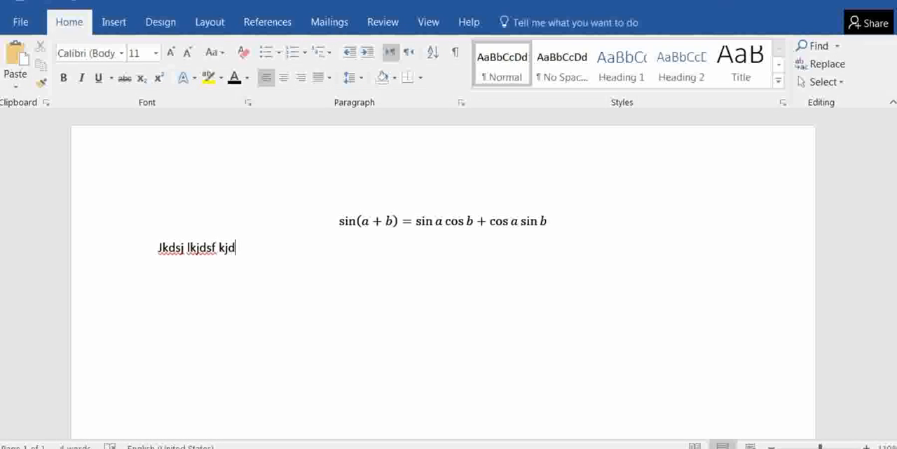
pyautogui.press('Return')
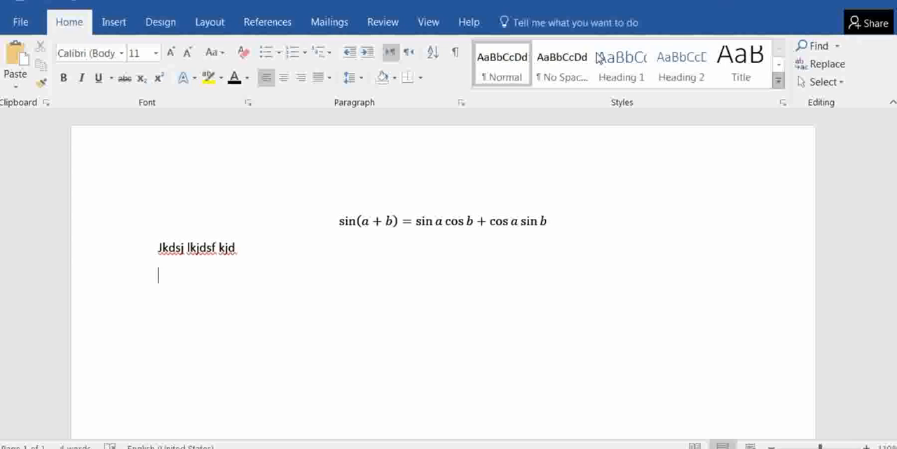
# Insert the built-in Binomial Theorem equation in the empty paragraph below the text line
pyautogui.click(113, 23)
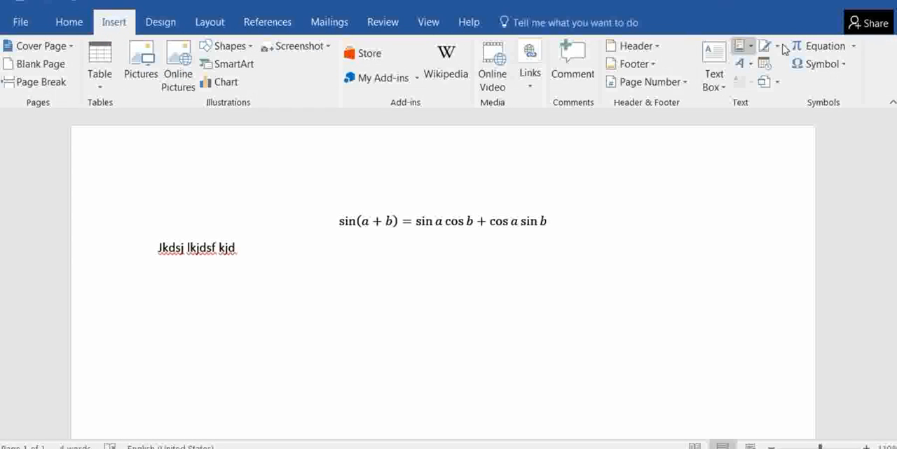
pyautogui.click(855, 47)
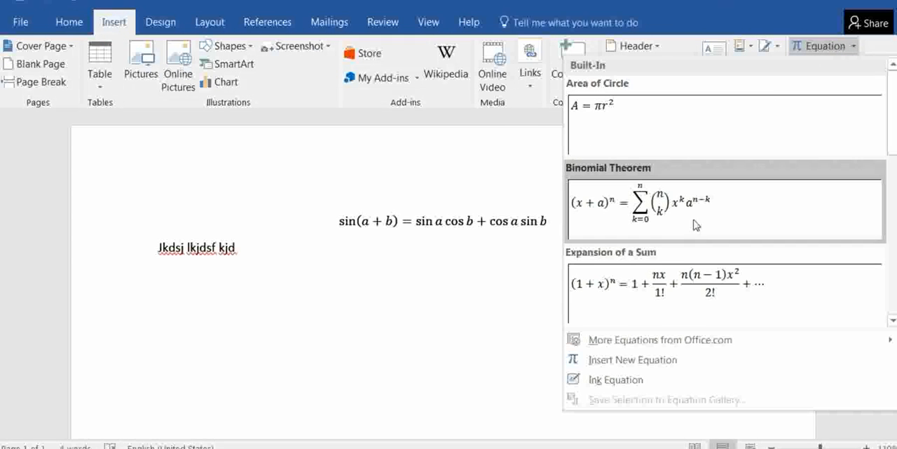
pyautogui.click(671, 218)
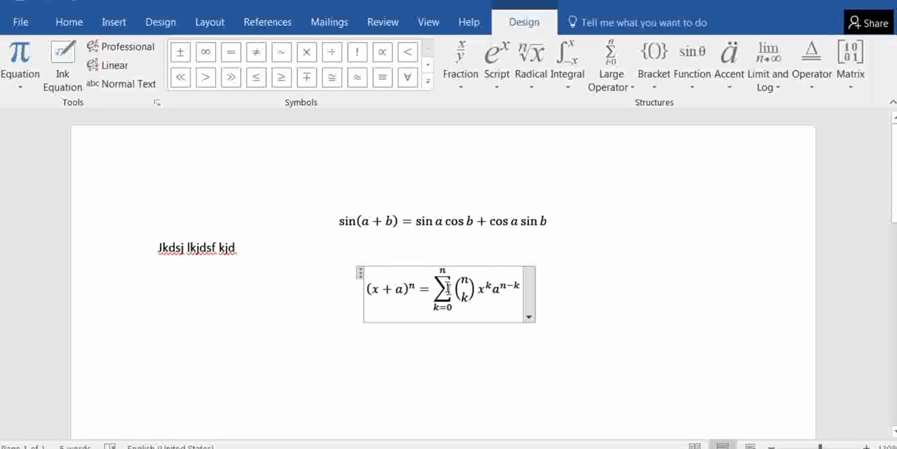
# Left-align the Binomial Theorem equation and deselect it
pyautogui.click(405, 277)
pyautogui.click(74, 21)
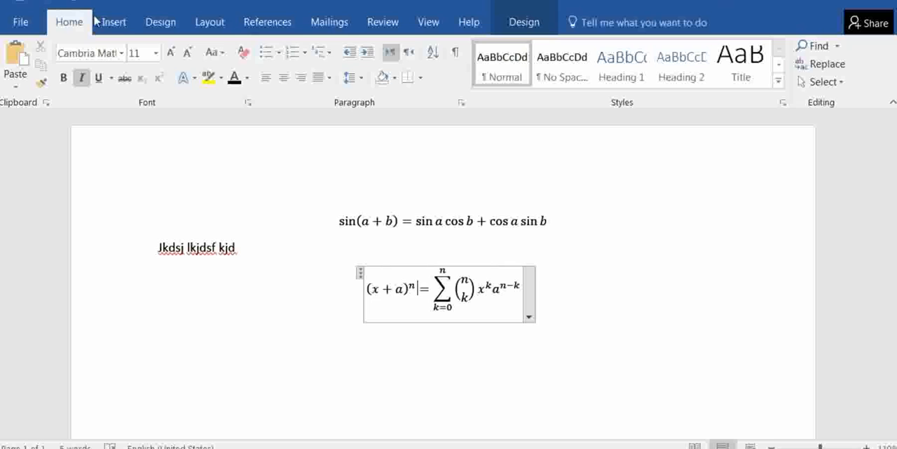
pyautogui.click(269, 77)
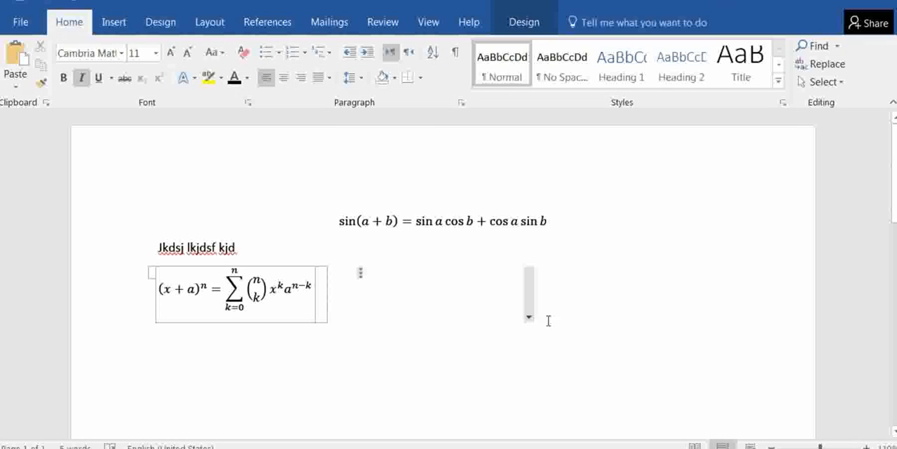
pyautogui.click(534, 341)
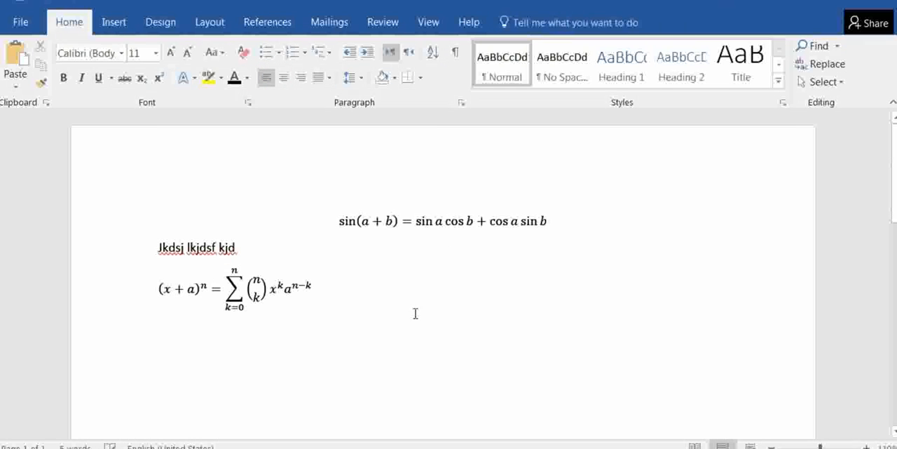
# Add the text "jdskj" directly after the Binomial Theorem equation, and clear the document's entire contents
pyautogui.click(392, 299)
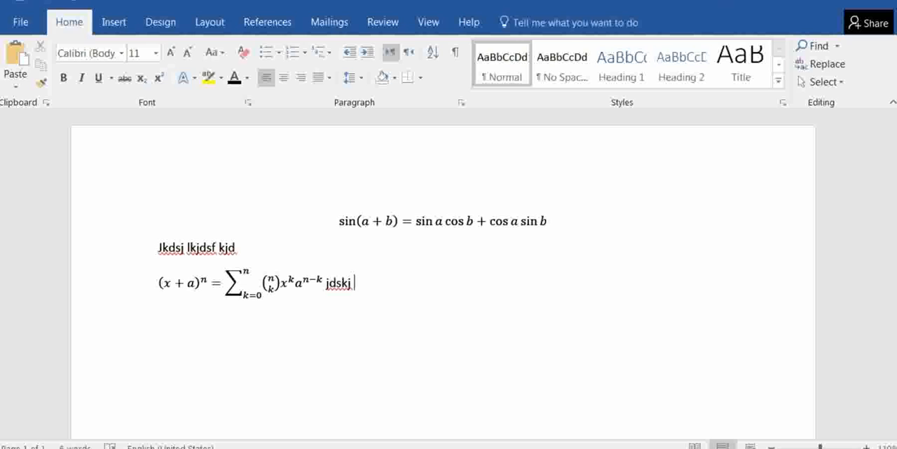
pyautogui.hotkey('ctrl', 'a')
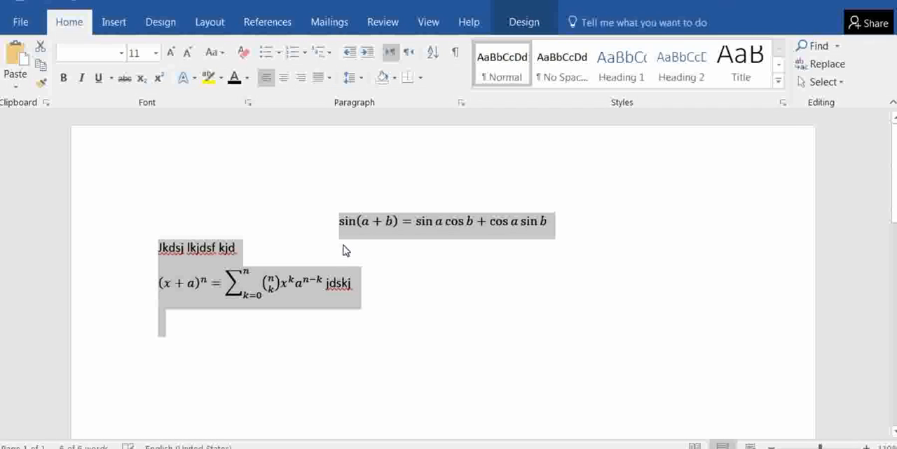
pyautogui.press('Delete')
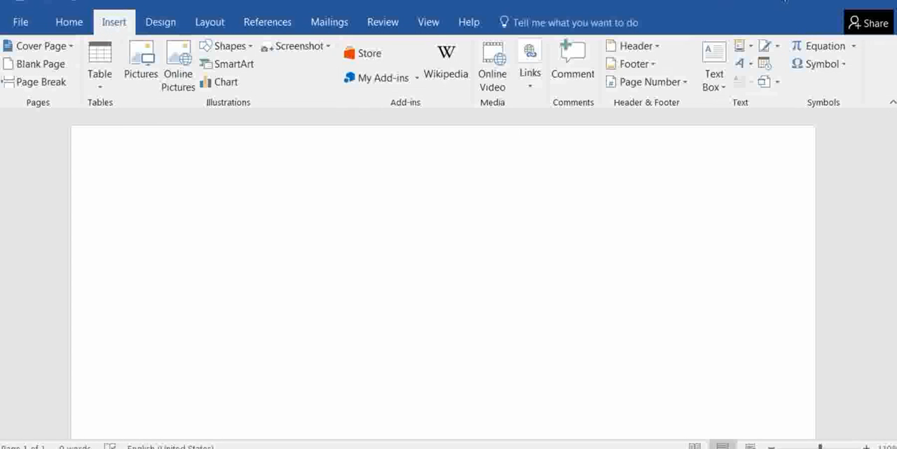
# Start an Ink Equation and handwrite the left side as x over a plus y over b
pyautogui.click(856, 46)
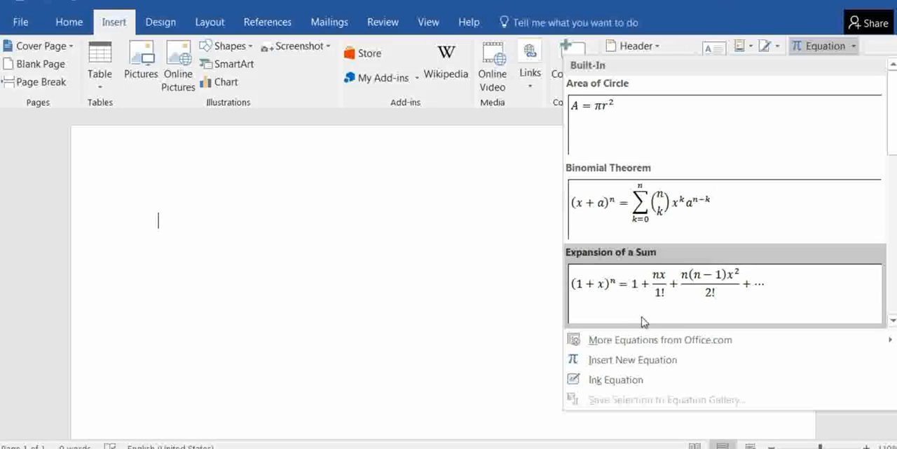
pyautogui.click(634, 379)
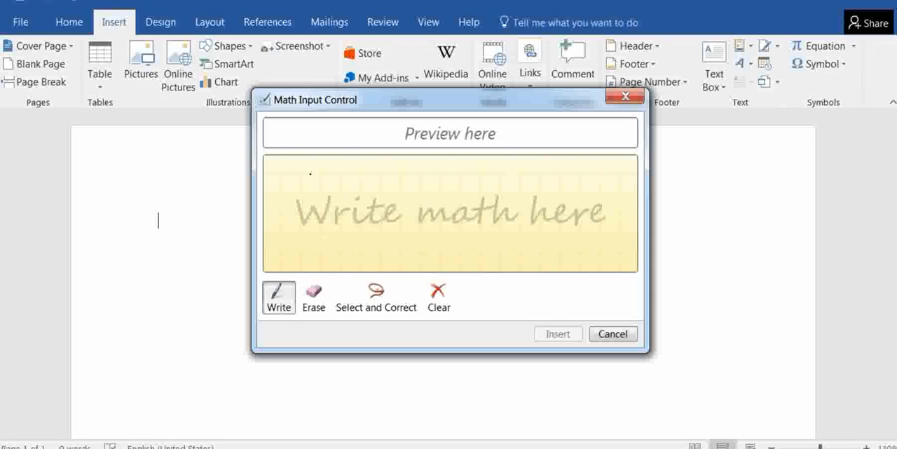
pyautogui.moveTo(302, 173)
pyautogui.mouseDown()
pyautogui.moveTo(305, 206)
pyautogui.moveTo(338, 173)
pyautogui.moveTo(319, 208)
pyautogui.mouseUp()
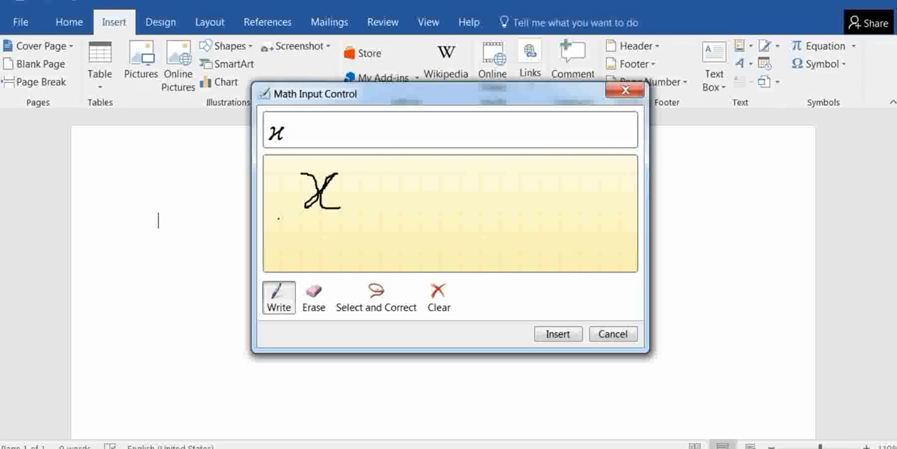
pyautogui.moveTo(281, 216)
pyautogui.mouseDown()
pyautogui.moveTo(358, 218)
pyautogui.moveTo(303, 244)
pyautogui.moveTo(326, 238)
pyautogui.mouseUp()
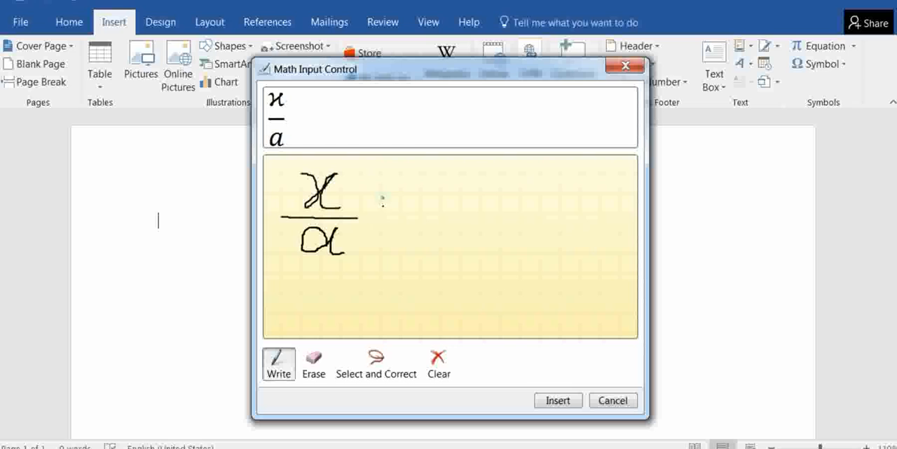
pyautogui.moveTo(383, 199)
pyautogui.mouseDown()
pyautogui.moveTo(382, 239)
pyautogui.moveTo(401, 218)
pyautogui.mouseUp()
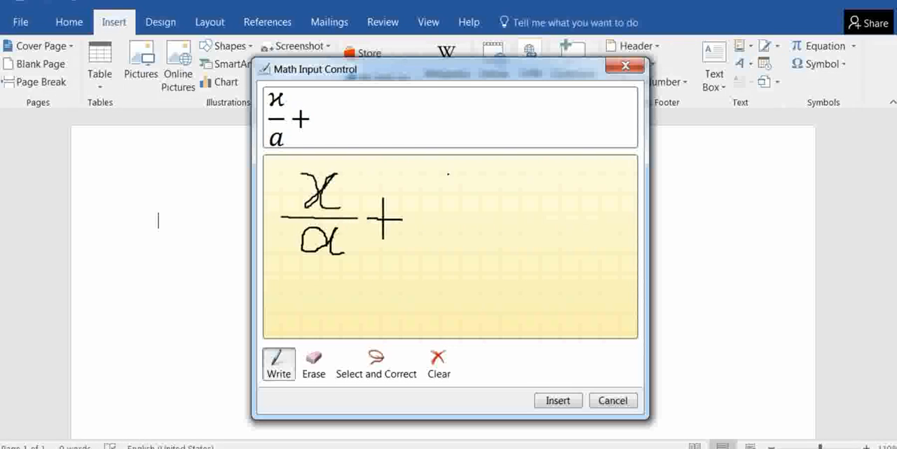
pyautogui.moveTo(454, 165)
pyautogui.mouseDown()
pyautogui.moveTo(467, 177)
pyautogui.moveTo(462, 228)
pyautogui.moveTo(474, 185)
pyautogui.mouseUp()
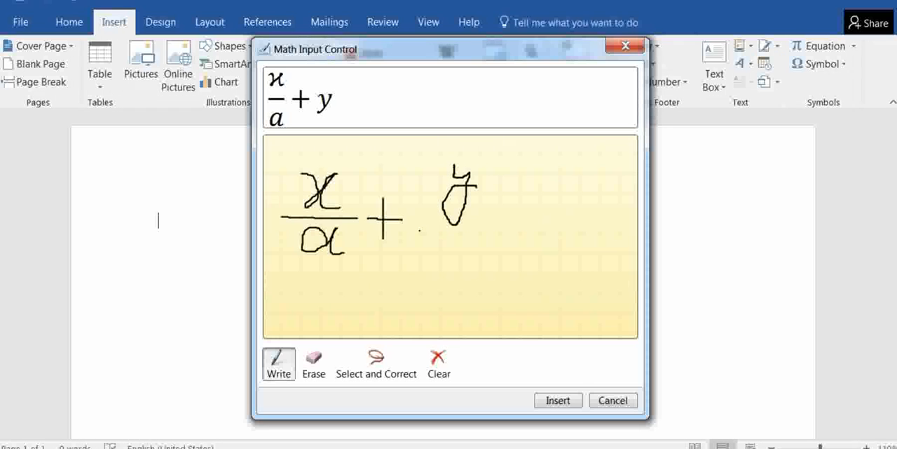
pyautogui.moveTo(419, 231); pyautogui.dragTo(490, 235)
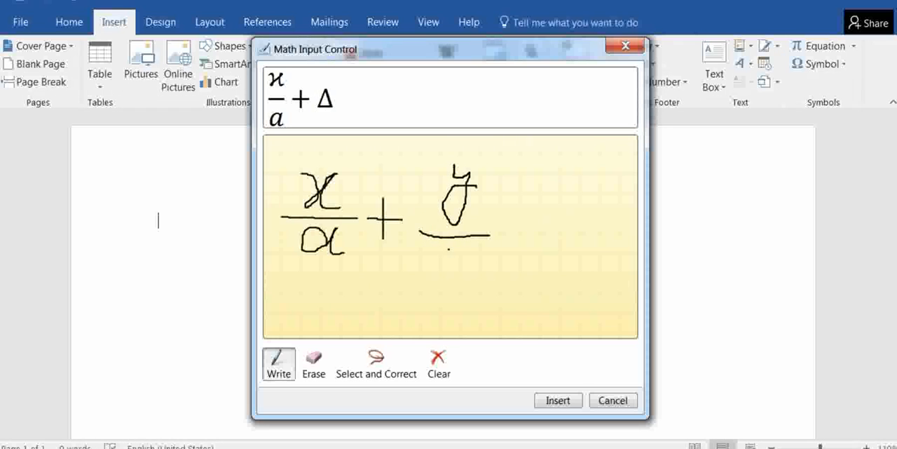
pyautogui.moveTo(449, 275)
pyautogui.mouseDown()
pyautogui.moveTo(449, 296)
pyautogui.moveTo(468, 282)
pyautogui.moveTo(451, 297)
pyautogui.mouseUp()
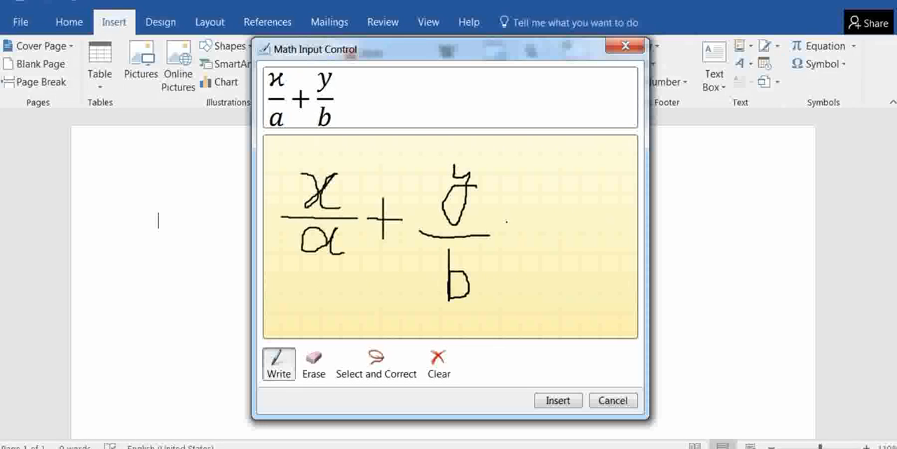
# Complete the handwritten equation with an equals sign and the fraction z over c
pyautogui.moveTo(506, 221)
pyautogui.mouseDown()
pyautogui.moveTo(532, 219)
pyautogui.moveTo(536, 234)
pyautogui.mouseUp()
pyautogui.moveTo(554, 173)
pyautogui.mouseDown()
pyautogui.moveTo(583, 177)
pyautogui.moveTo(579, 197)
pyautogui.moveTo(553, 215)
pyautogui.moveTo(601, 201)
pyautogui.mouseUp()
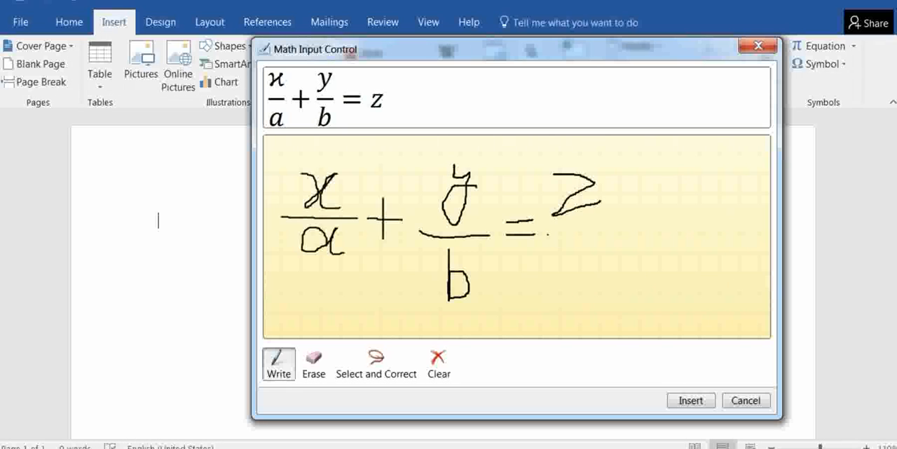
pyautogui.moveTo(546, 234); pyautogui.dragTo(622, 232)
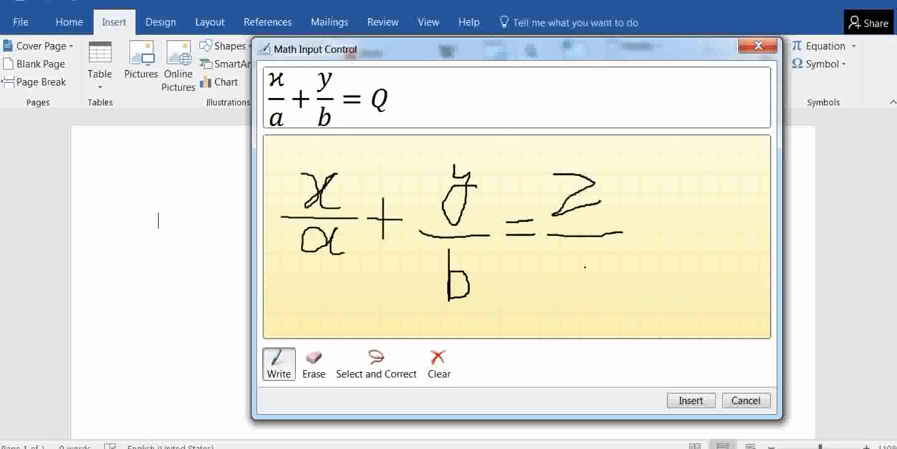
pyautogui.moveTo(588, 258)
pyautogui.mouseDown()
pyautogui.moveTo(561, 270)
pyautogui.moveTo(590, 285)
pyautogui.mouseUp()
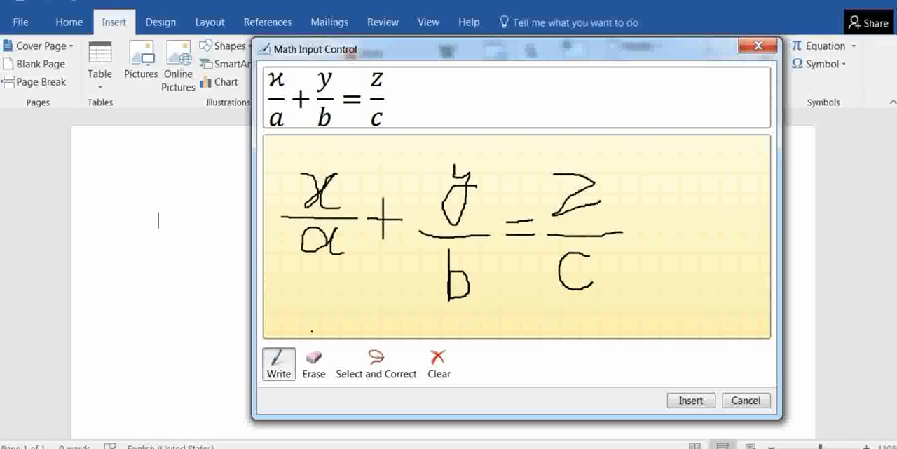
# Correct the misrecognized numerator of the first handwritten fraction to Latin Small Letter x
pyautogui.click(366, 368)
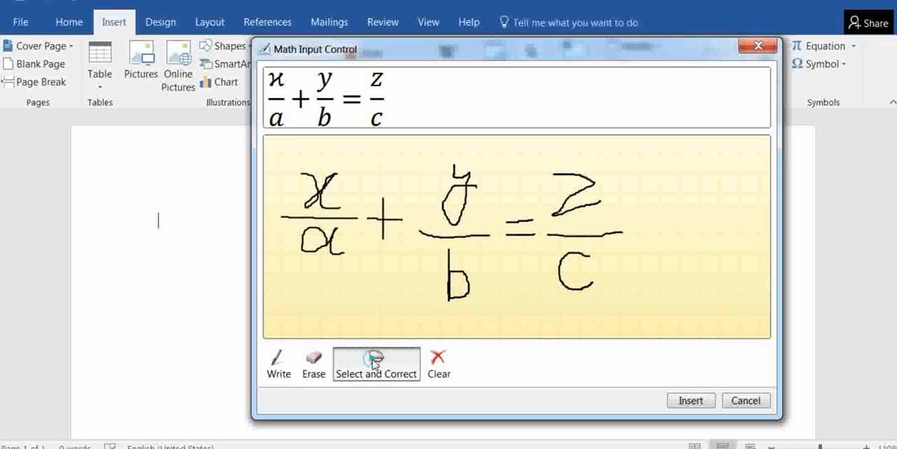
pyautogui.click(328, 188)
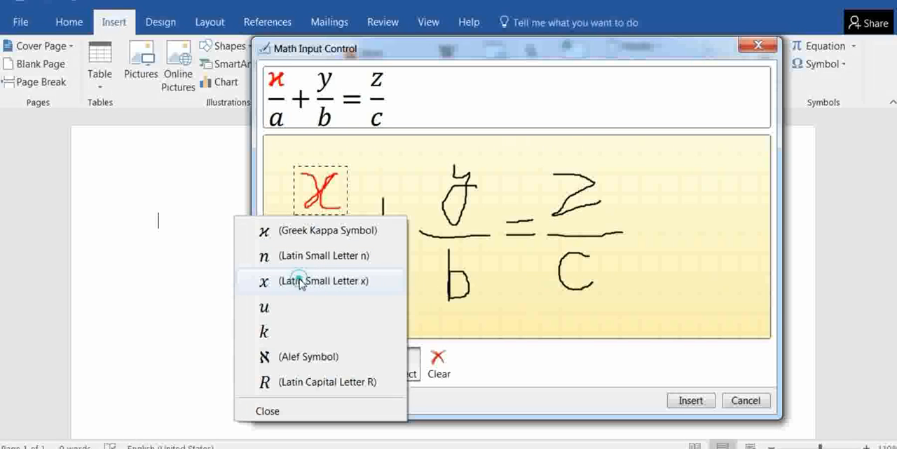
pyautogui.click(300, 280)
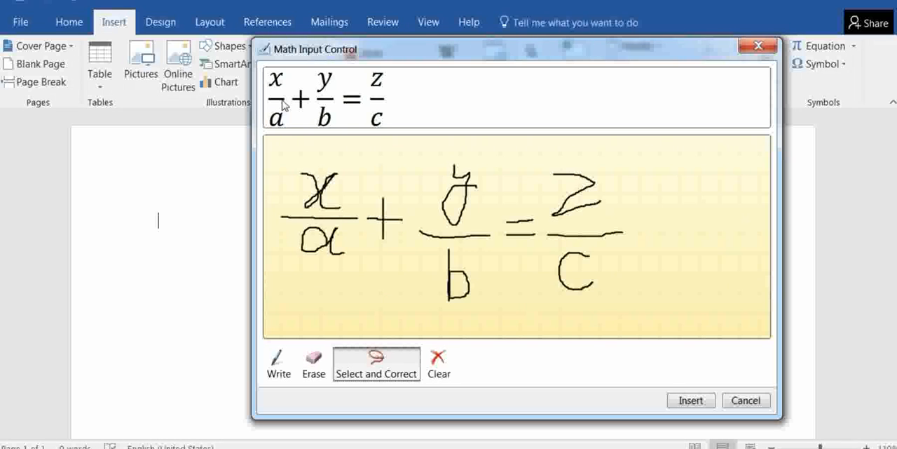
# Erase the handwritten denominator of the first fraction and handwrite it again as the letter a
pyautogui.click(313, 363)
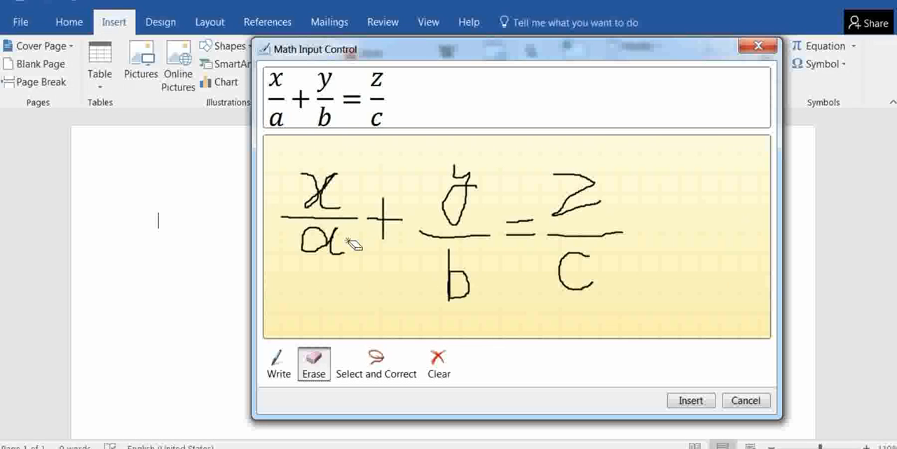
pyautogui.moveTo(337, 241); pyautogui.dragTo(312, 250)
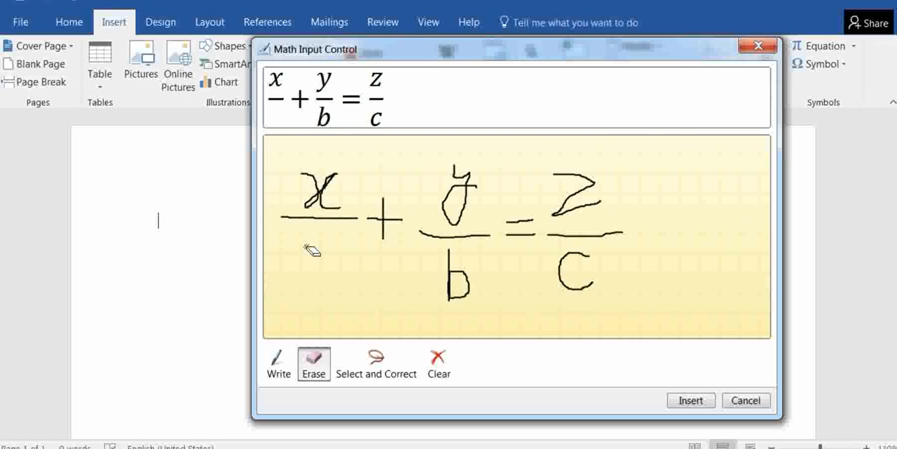
pyautogui.click(279, 370)
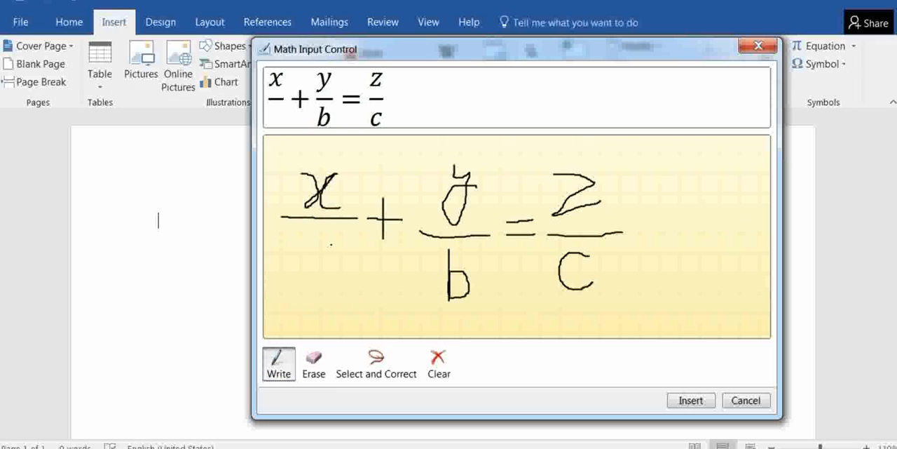
pyautogui.moveTo(327, 240)
pyautogui.mouseDown()
pyautogui.moveTo(308, 236)
pyautogui.moveTo(308, 264)
pyautogui.moveTo(328, 262)
pyautogui.mouseUp()
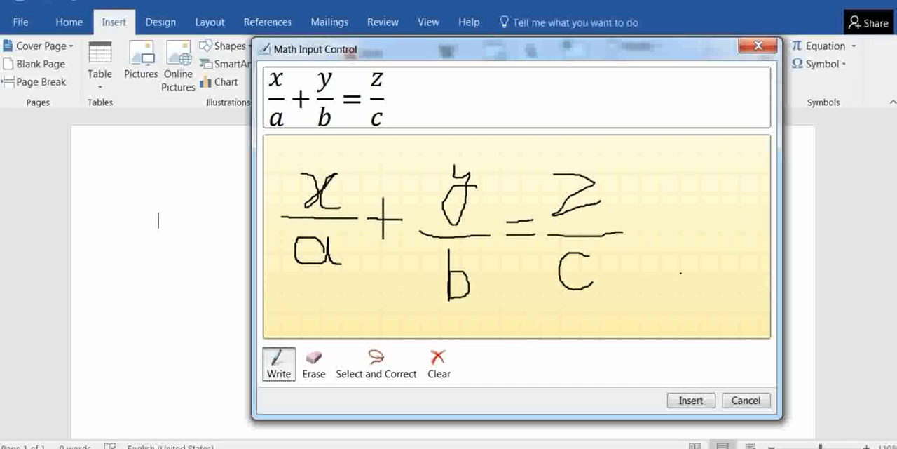
# Insert the handwritten equation into the document and align it to the left margin
pyautogui.click(688, 399)
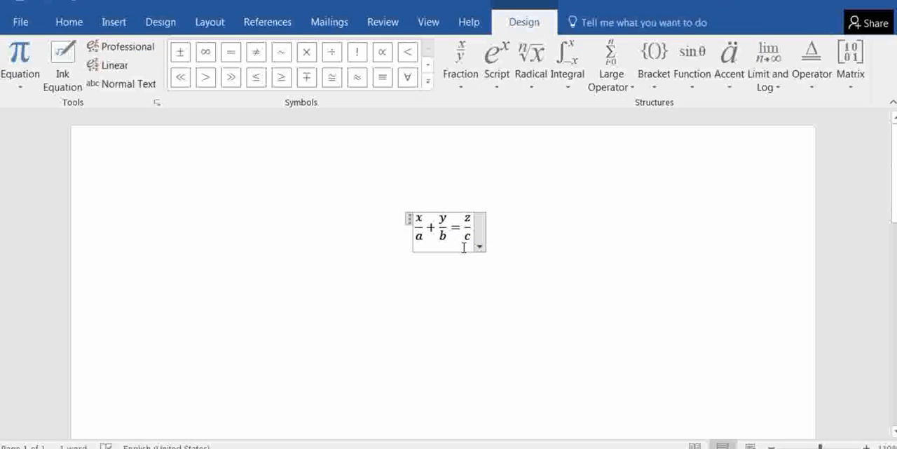
pyautogui.click(69, 21)
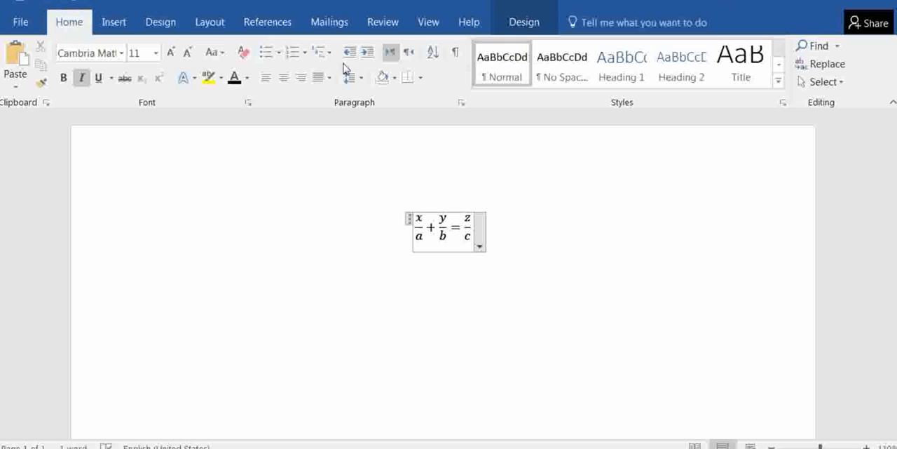
pyautogui.click(267, 76)
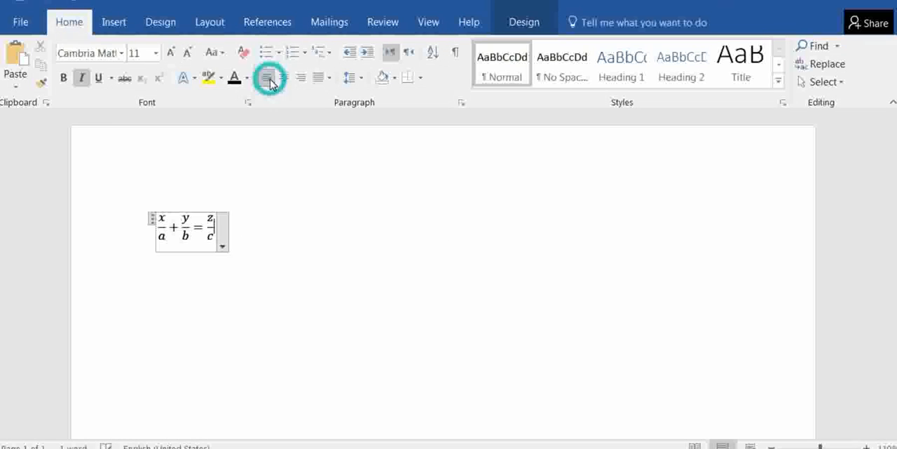
# Delete the inserted equation from the document
pyautogui.click(276, 224)
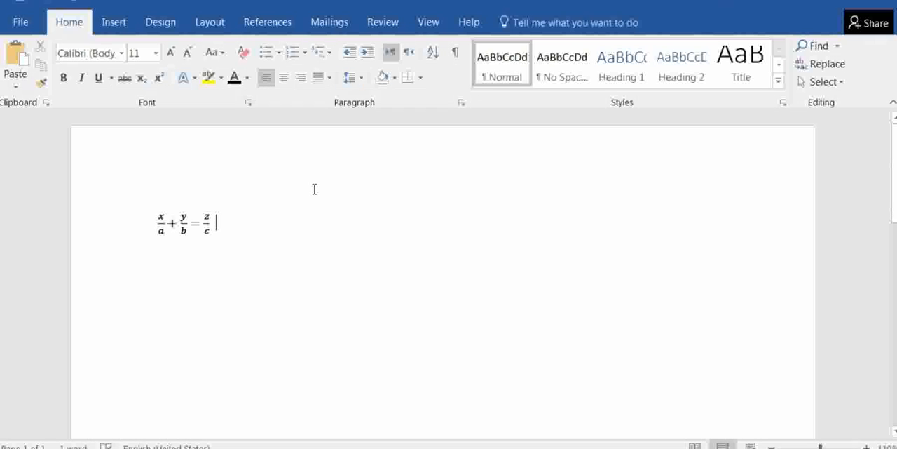
pyautogui.press('BackSpace')
pyautogui.press('BackSpace')
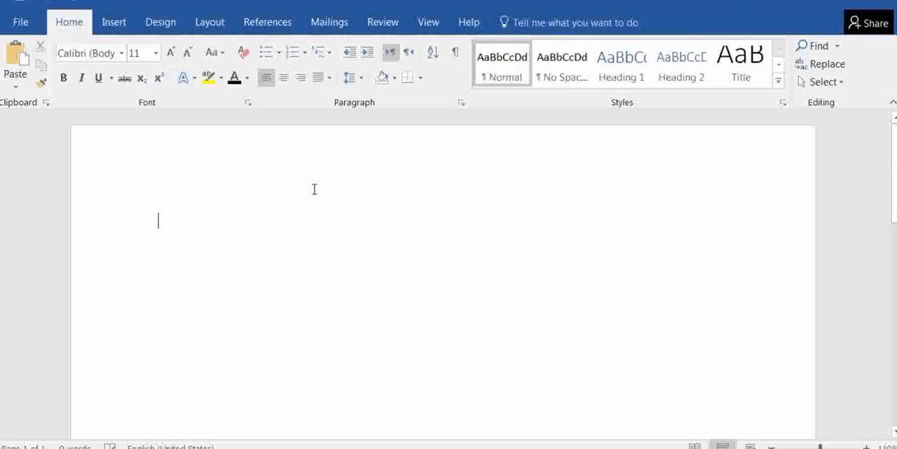
pyautogui.click(118, 27)
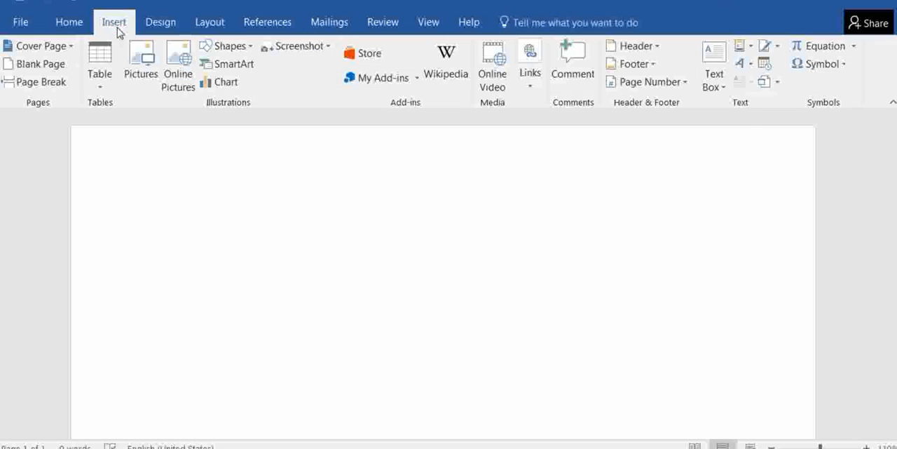
pyautogui.click(854, 47)
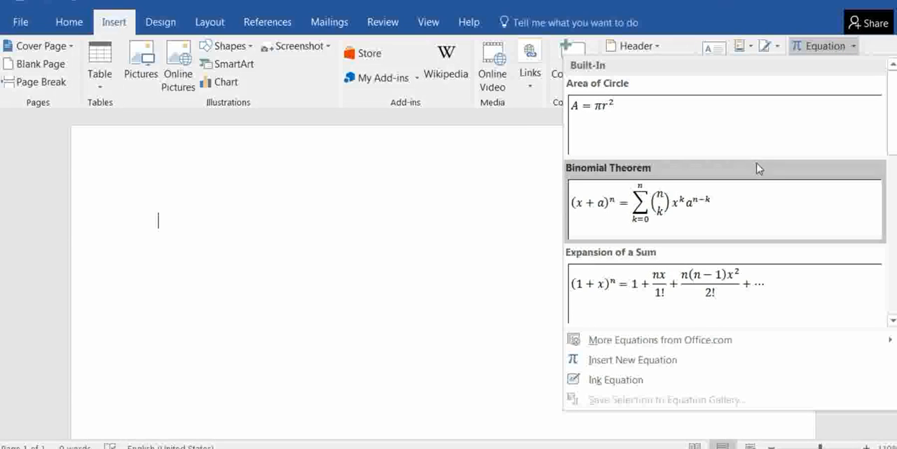
pyautogui.click(619, 378)
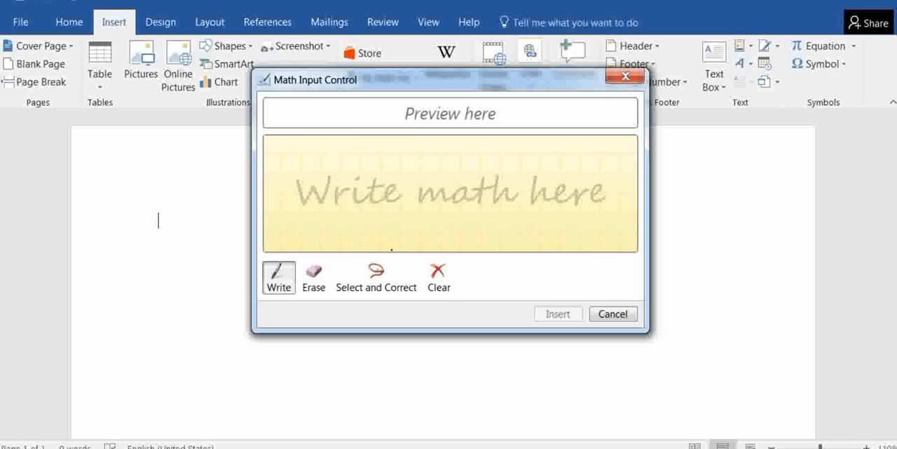
pyautogui.click(611, 314)
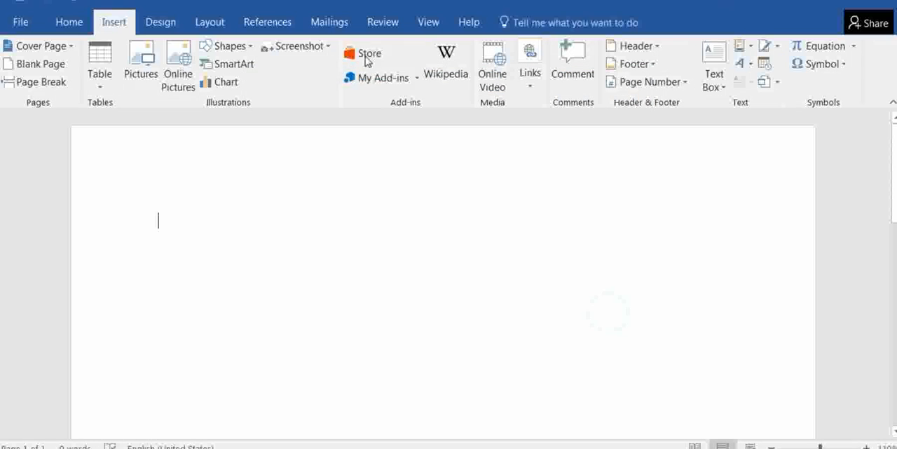
# Apply the built-in CONFIDENTIAL 1 watermark to the page and view it
pyautogui.click(157, 21)
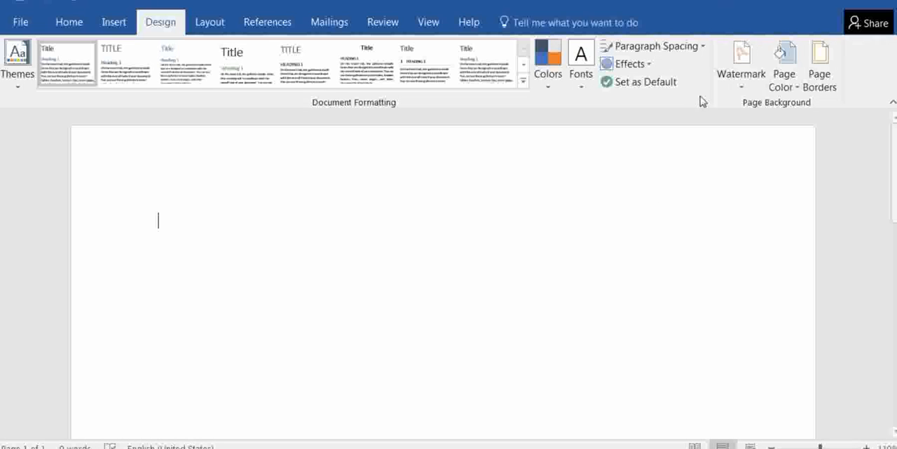
pyautogui.click(742, 74)
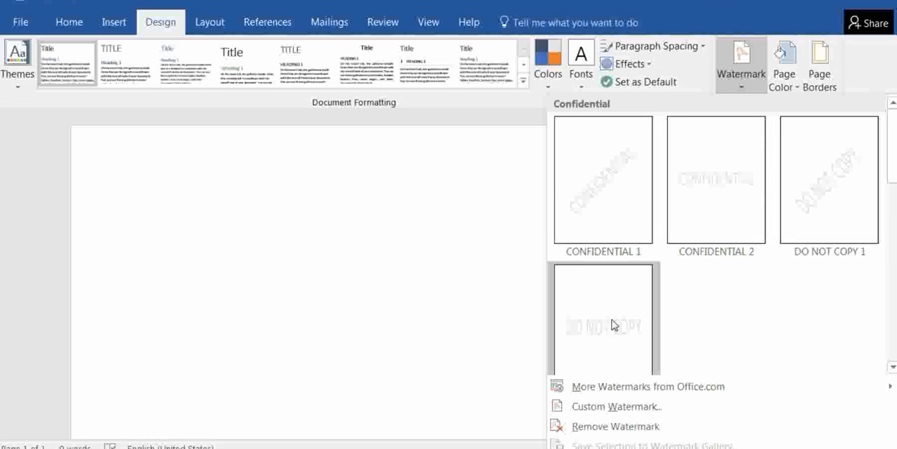
pyautogui.click(595, 193)
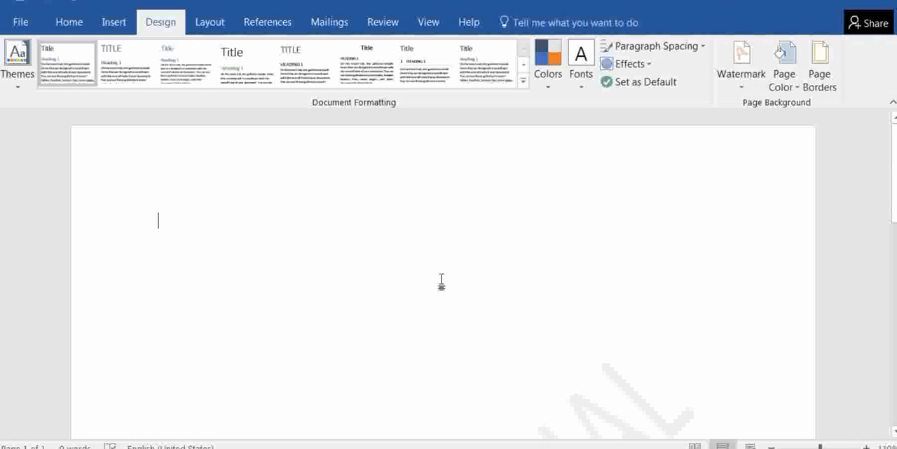
pyautogui.scroll(-5, 442, 281)
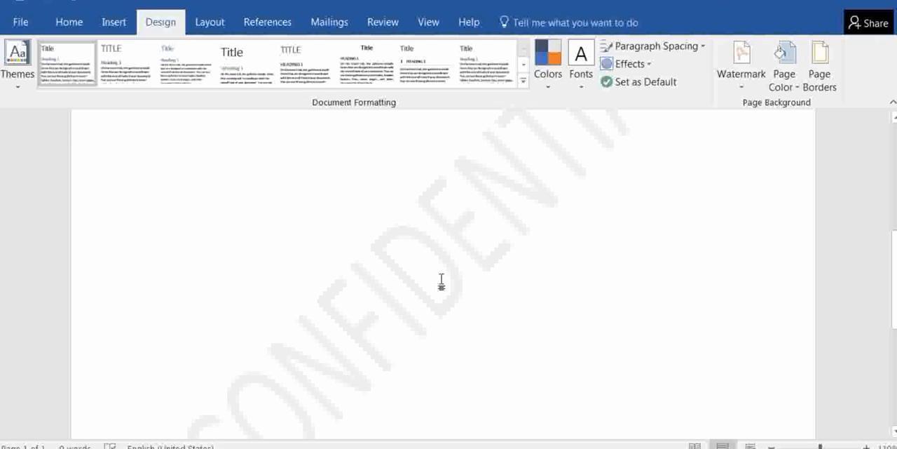
# Undo the CONFIDENTIAL 1 watermark and return to the start of the page
pyautogui.scroll(2, 442, 280)
pyautogui.scroll(5, 442, 281)
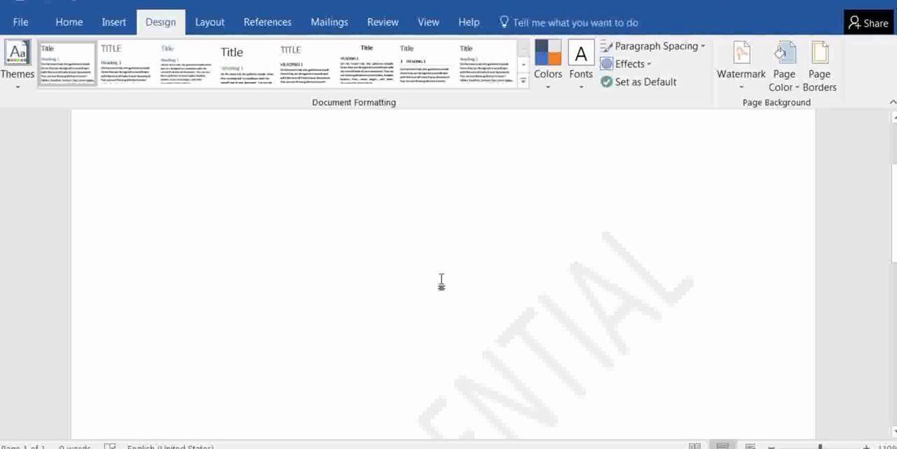
pyautogui.hotkey('ctrl', 'z')
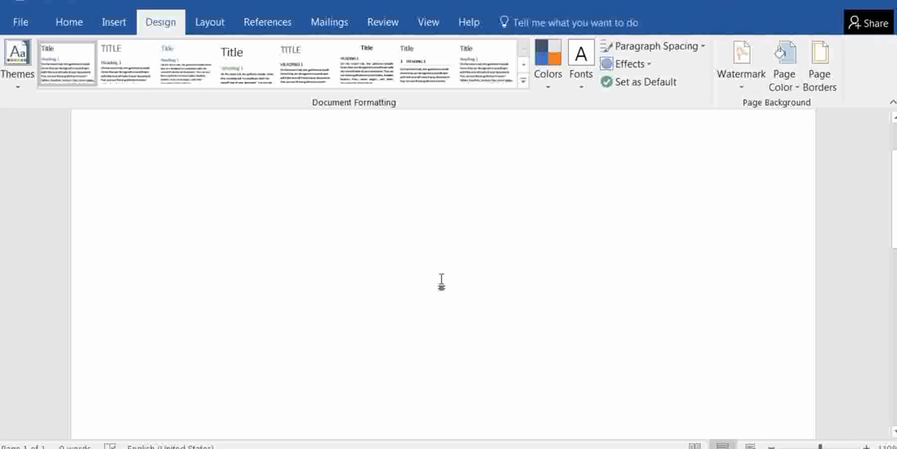
pyautogui.scroll(2, 442, 281)
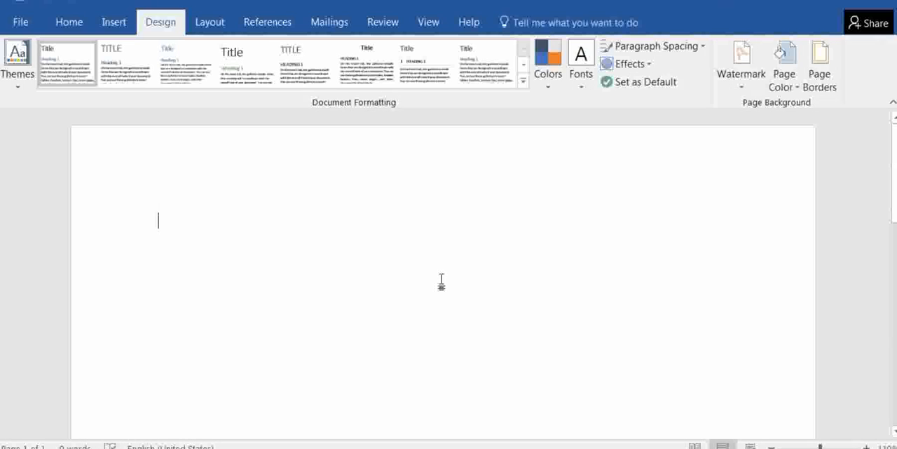
# Apply a custom picture watermark using Hydrangeas from the Sample Pictures folder, with Auto scale and Washout
pyautogui.click(741, 77)
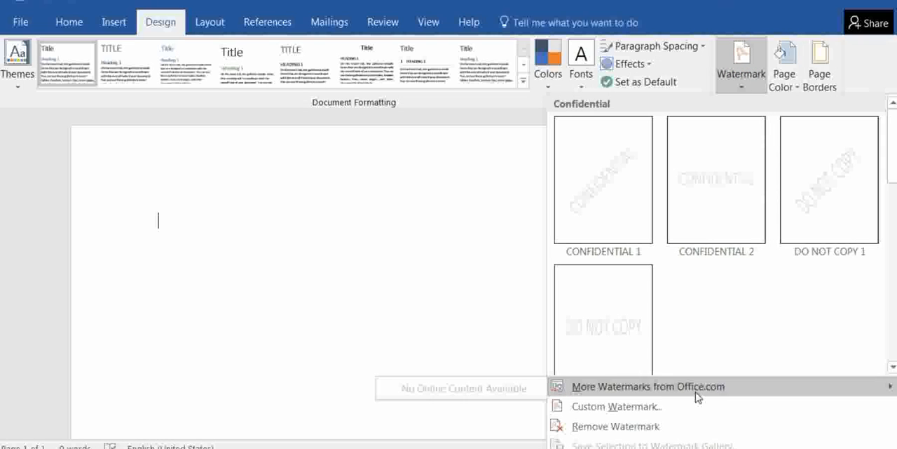
pyautogui.click(643, 406)
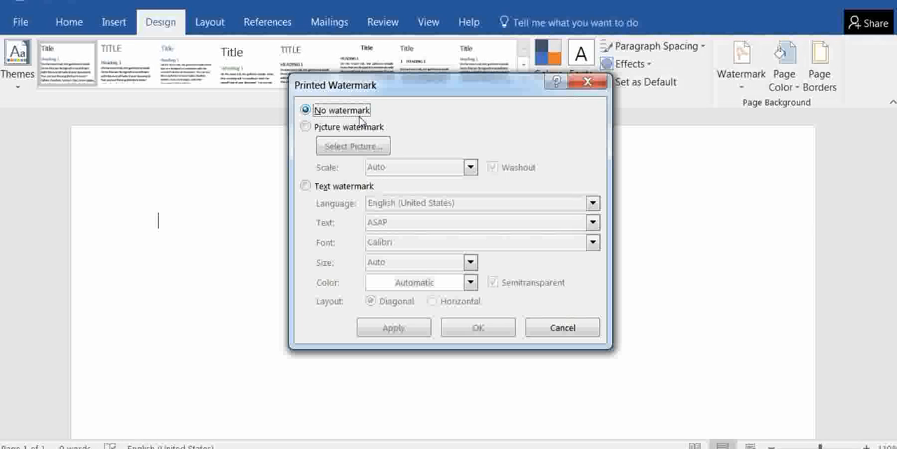
pyautogui.click(307, 127)
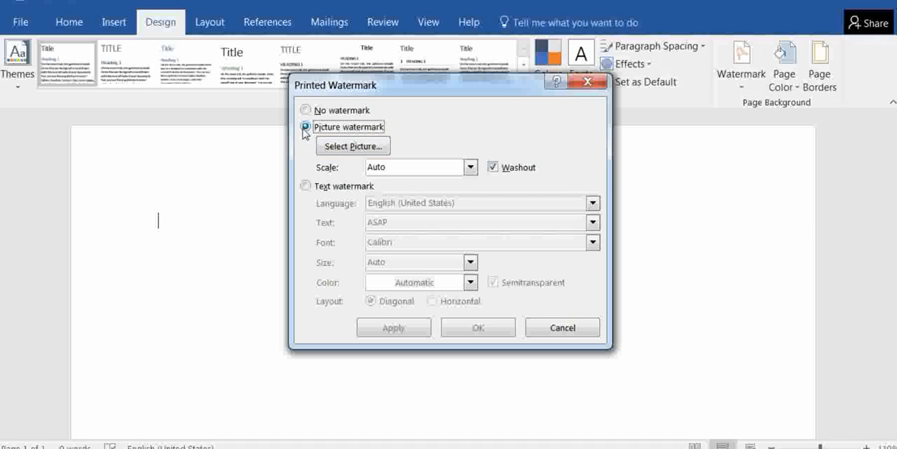
pyautogui.click(351, 147)
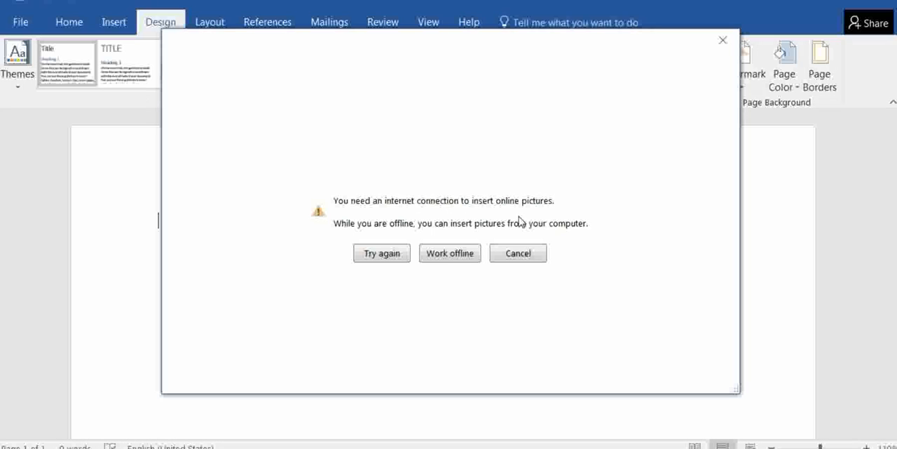
pyautogui.click(450, 253)
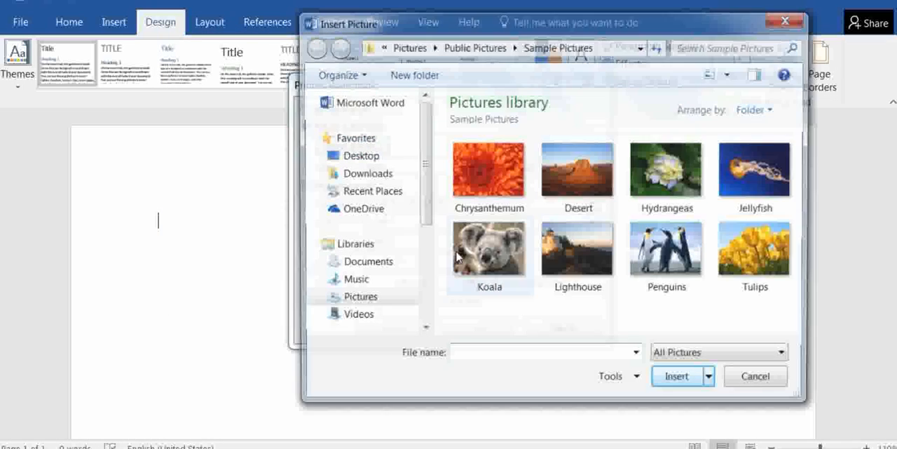
pyautogui.doubleClick(668, 180)
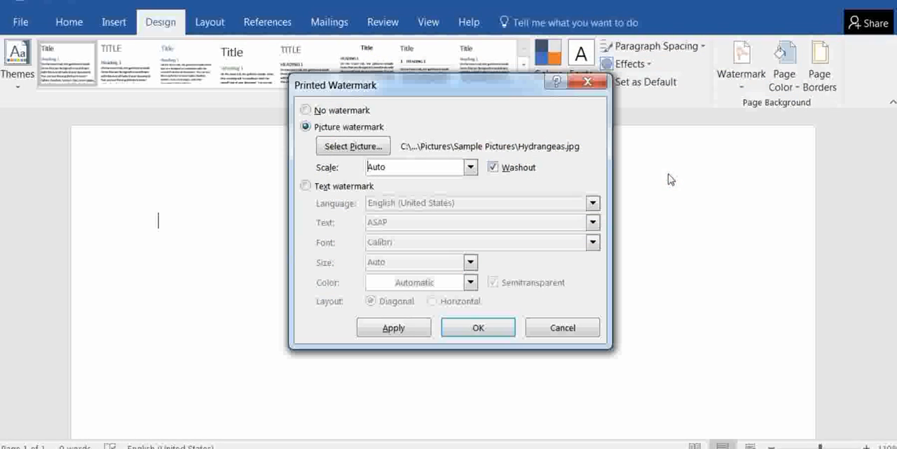
pyautogui.click(468, 332)
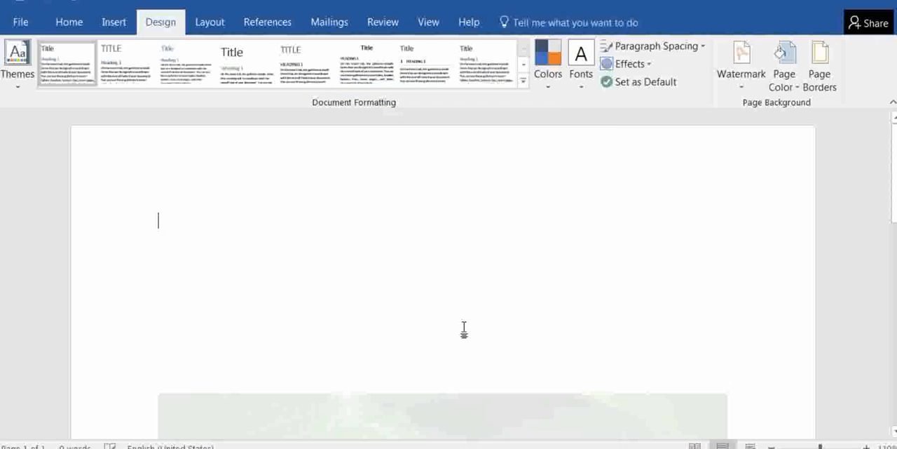
pyautogui.scroll(-8, 465, 327)
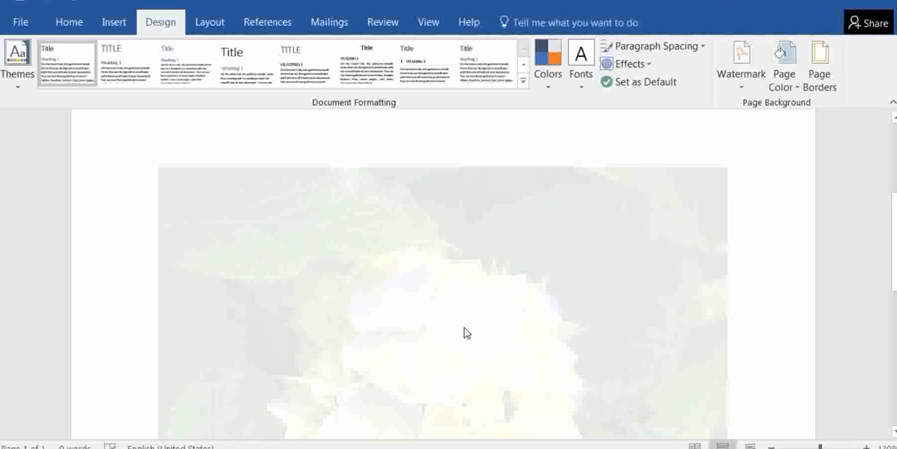
pyautogui.scroll(6, 464, 327)
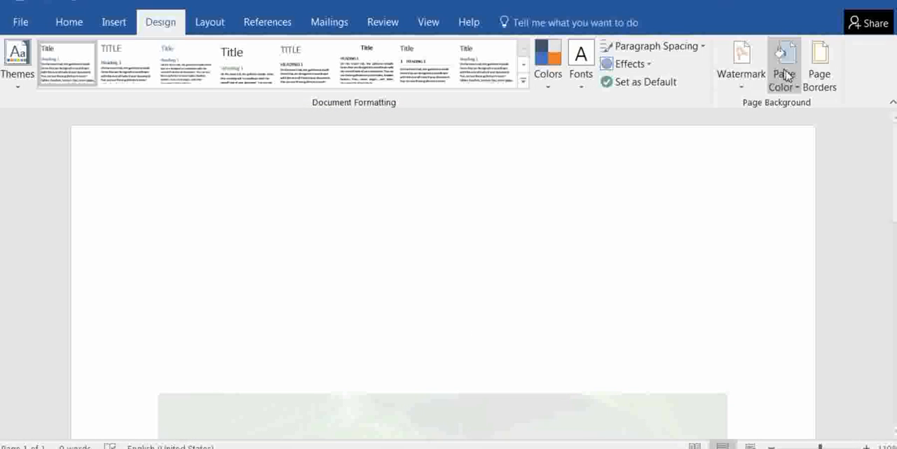
# Set the scale of the existing picture watermark to 200%
pyautogui.click(742, 76)
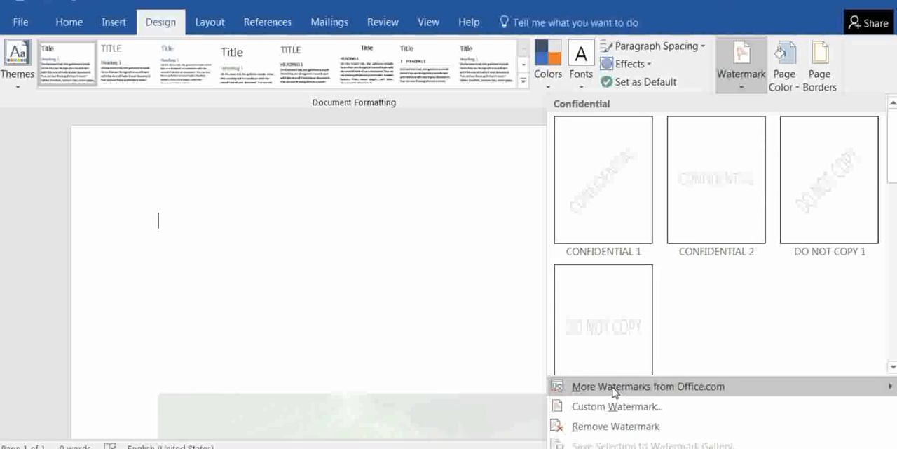
pyautogui.click(591, 406)
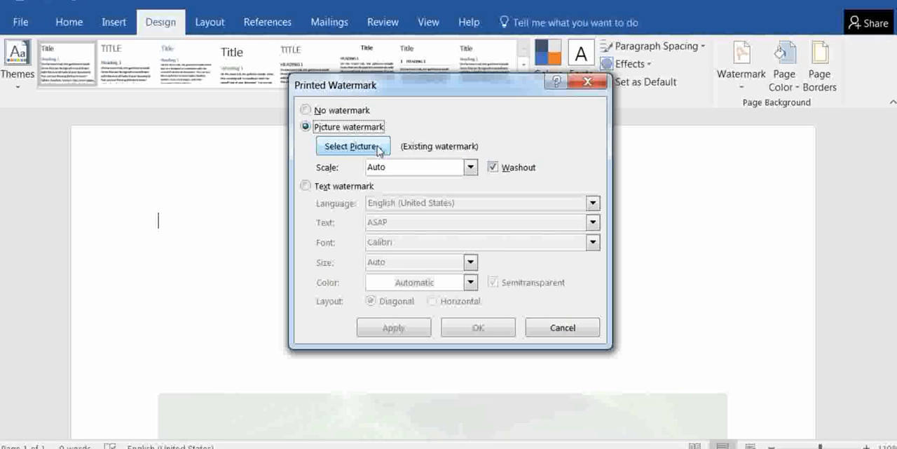
pyautogui.click(471, 168)
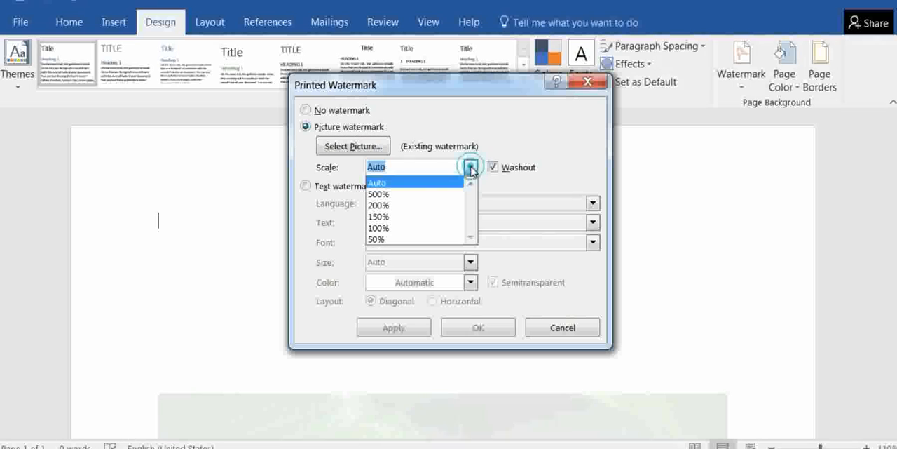
pyautogui.click(394, 206)
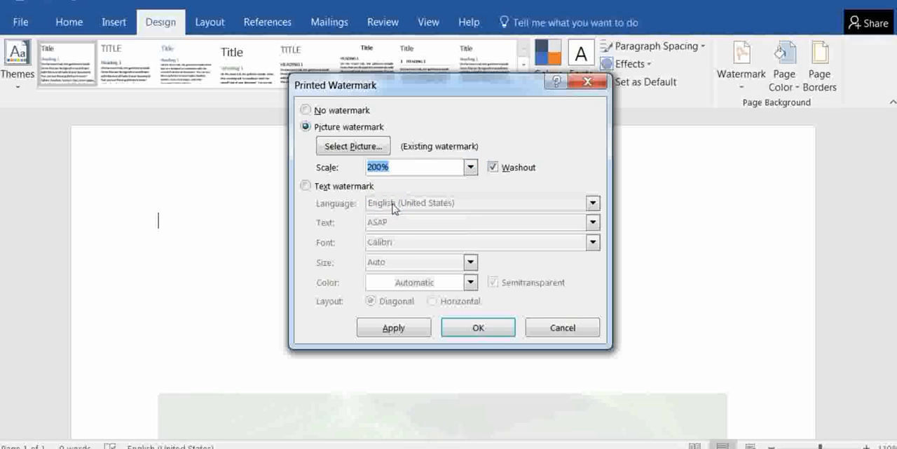
pyautogui.click(460, 328)
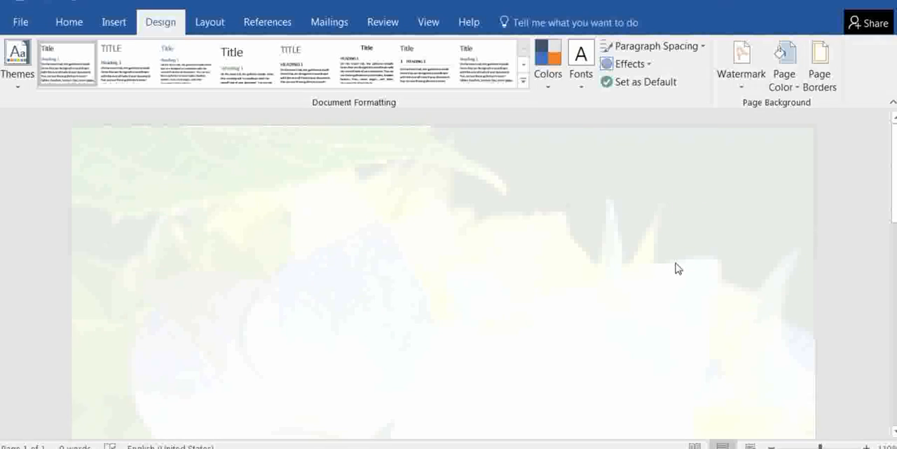
# Set the scale of the existing picture watermark to 100% and view the whole page
pyautogui.click(740, 75)
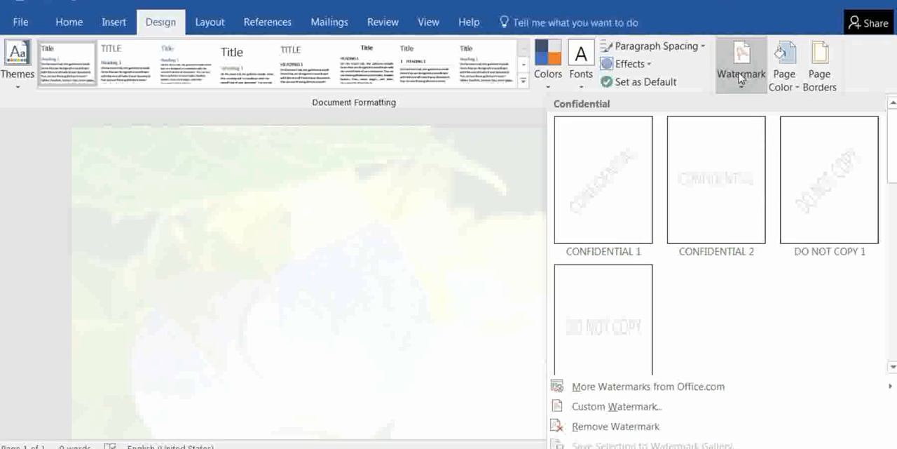
pyautogui.click(599, 406)
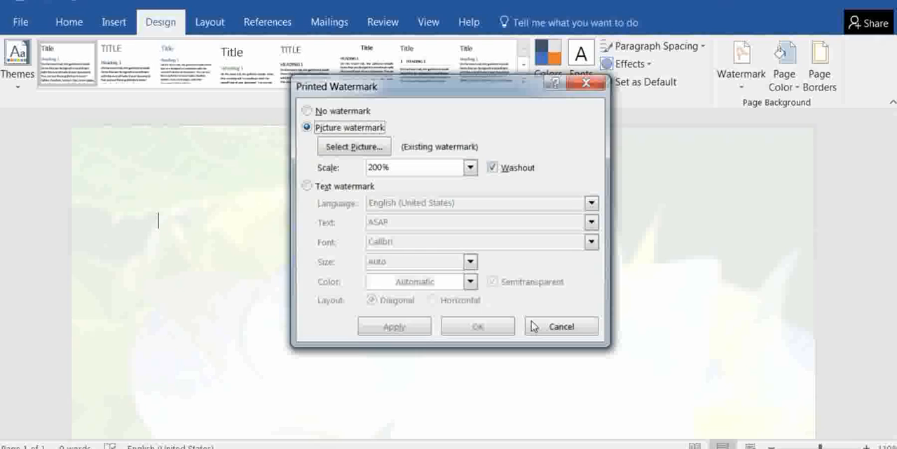
pyautogui.click(470, 167)
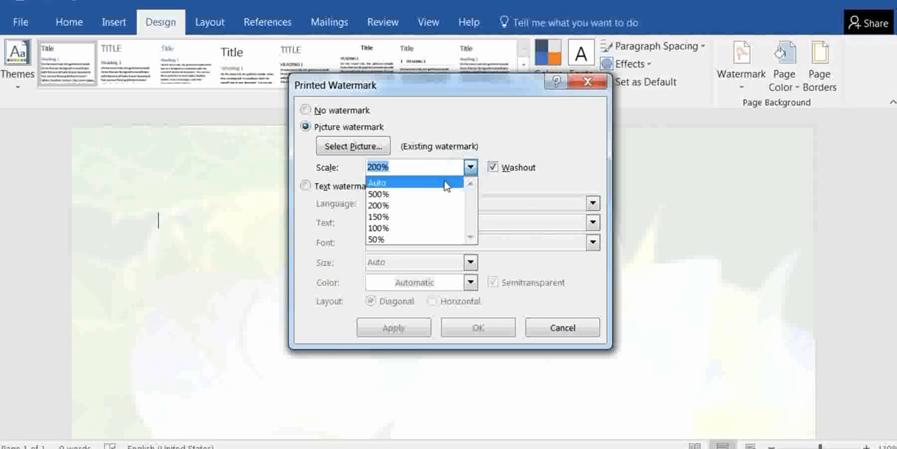
pyautogui.click(410, 228)
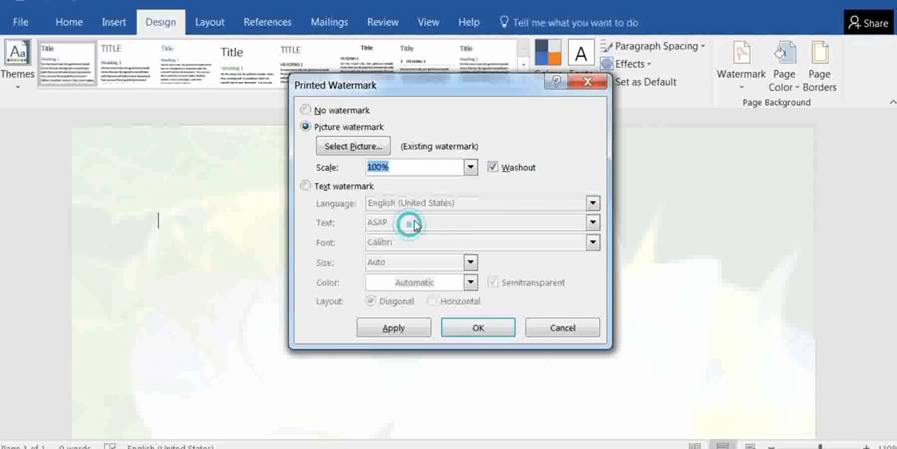
pyautogui.click(482, 329)
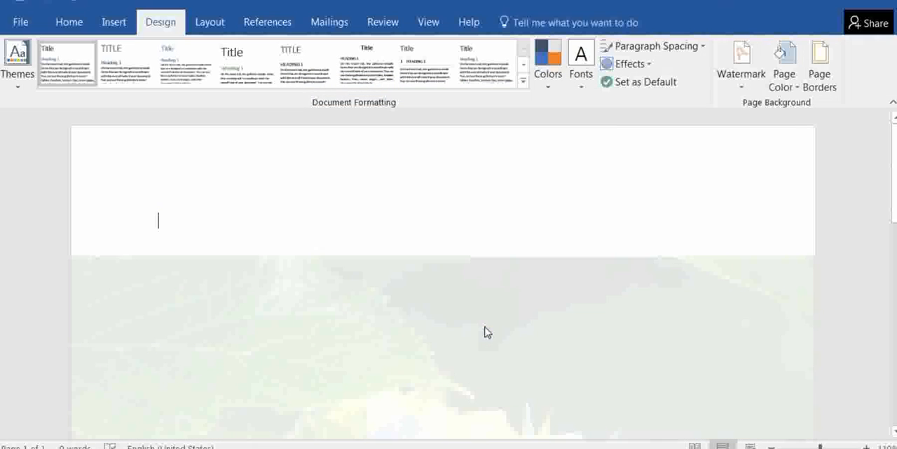
pyautogui.scroll(-10, 488, 330)
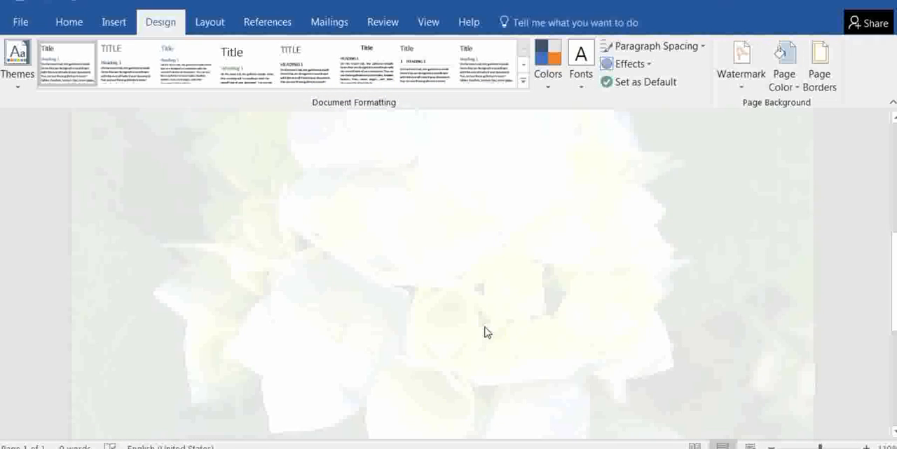
pyautogui.scroll(10, 485, 329)
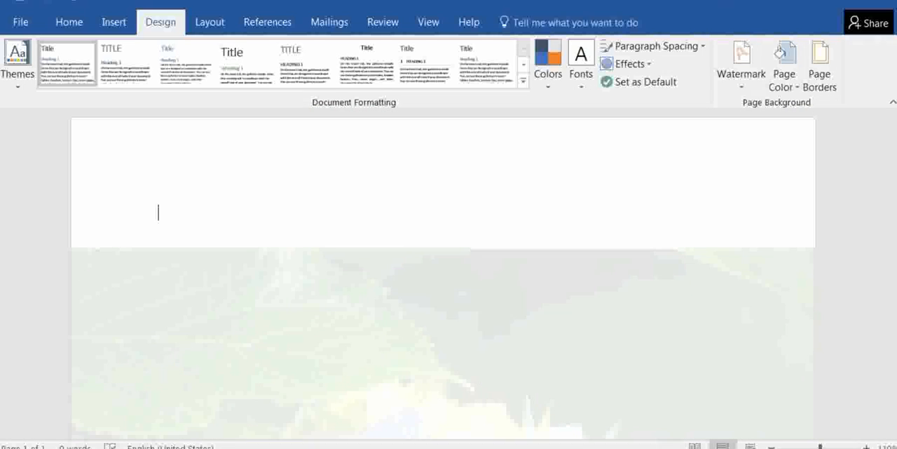
# Copy the last three paragraphs of the ms word tut document and paste them into Document2 as text only
pyautogui.moveTo(442, 447)
pyautogui.click(353, 371)
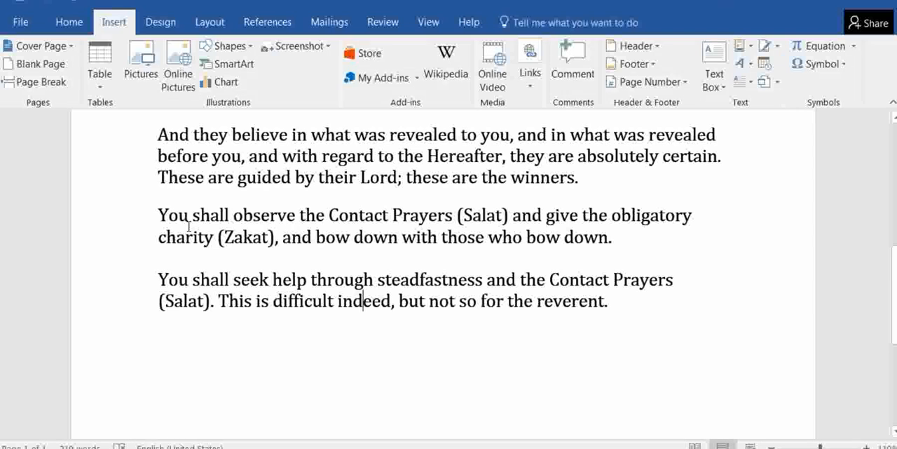
pyautogui.moveTo(160, 137); pyautogui.dragTo(610, 338)
pyautogui.hotkey('ctrl', 'c')
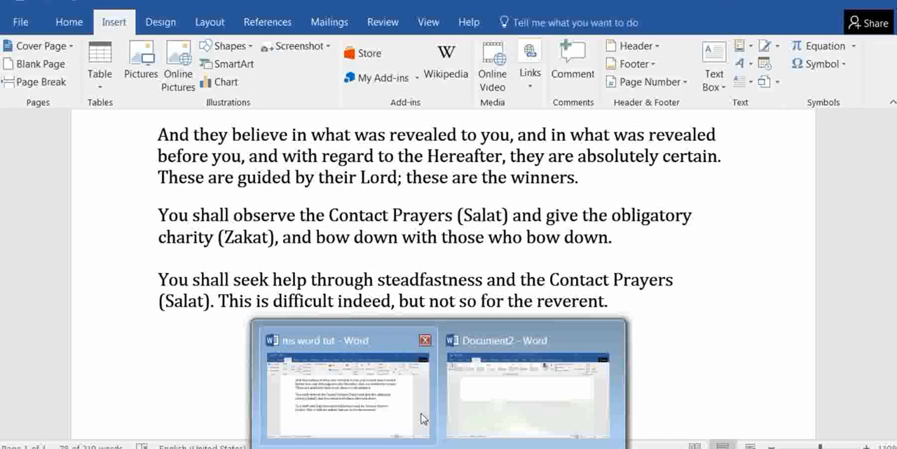
pyautogui.click(526, 387)
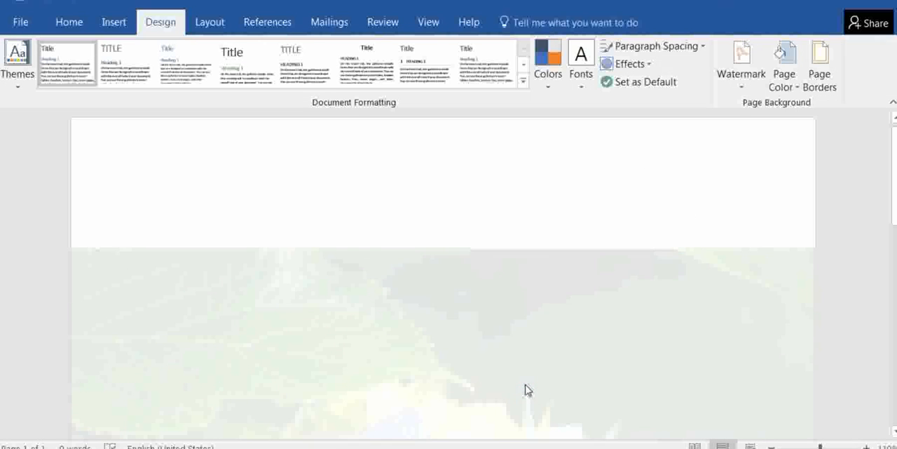
pyautogui.hotkey('ctrl', 'v')
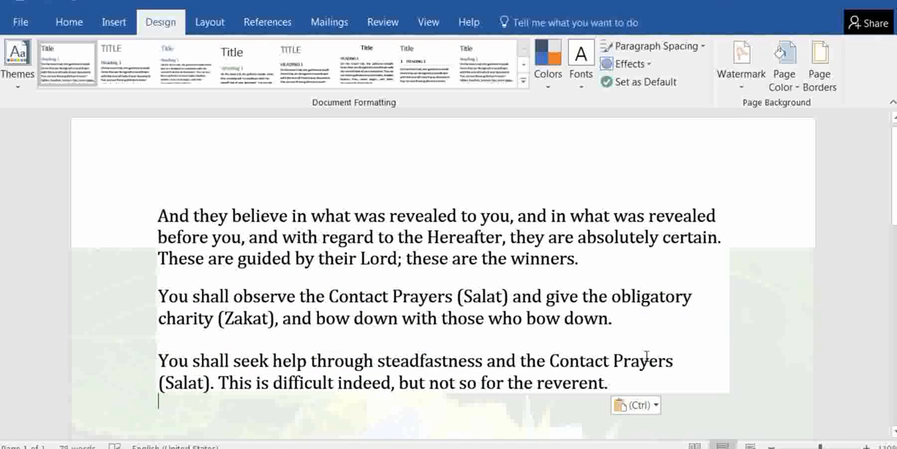
pyautogui.click(647, 404)
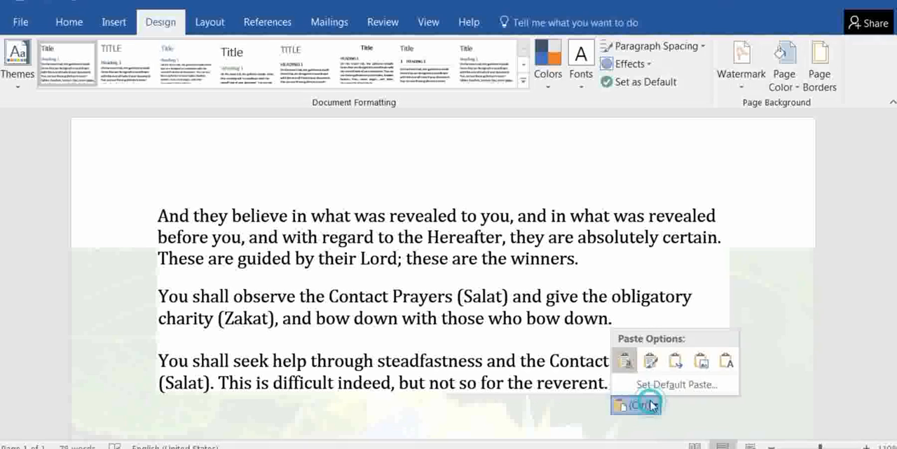
pyautogui.click(727, 362)
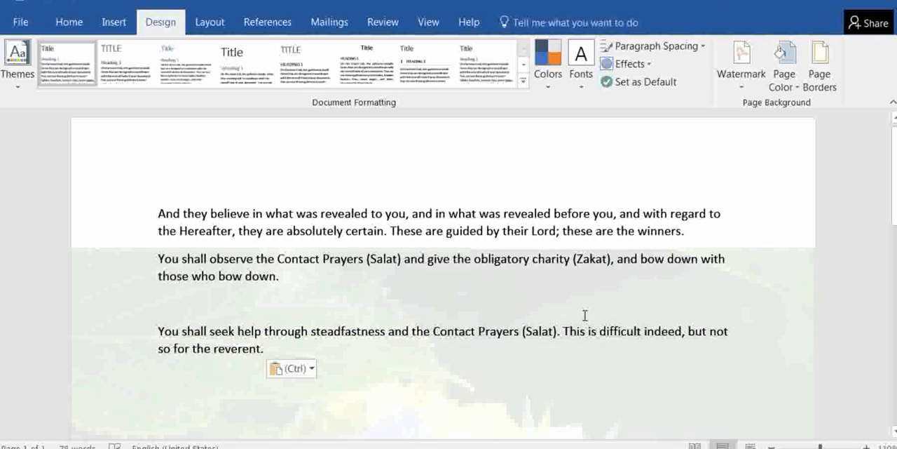
# Enlarge the font of all the pasted text by several sizes and view it over the picture watermark
pyautogui.scroll(-1, 585, 316)
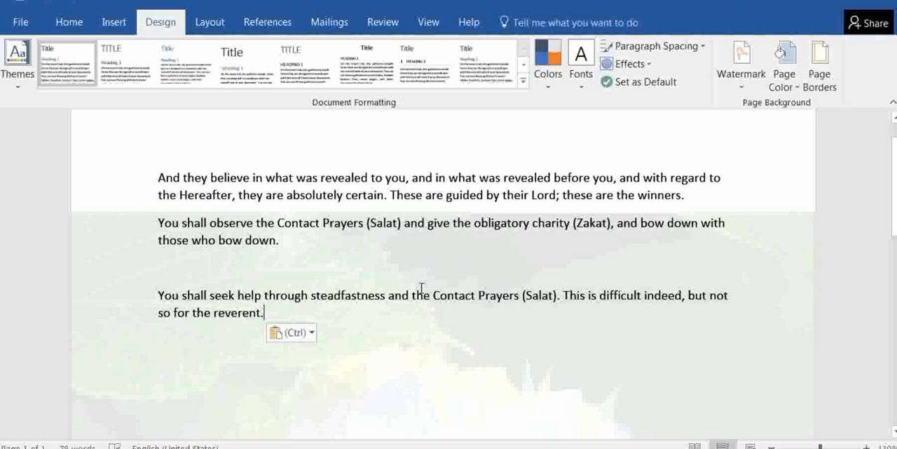
pyautogui.hotkey('ctrl', 'a')
pyautogui.hotkey('ctrl', 'shift', '.')
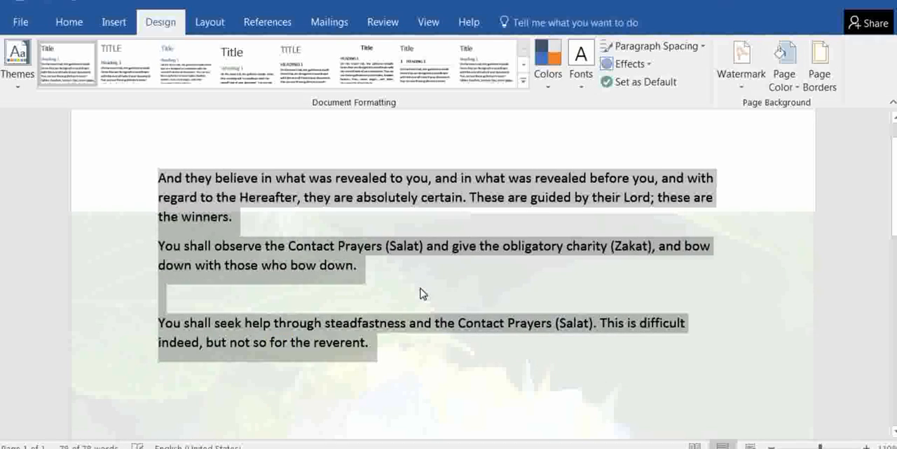
pyautogui.hotkey('ctrl', 'shift', '.')
pyautogui.hotkey('ctrl', 'shift', '.')
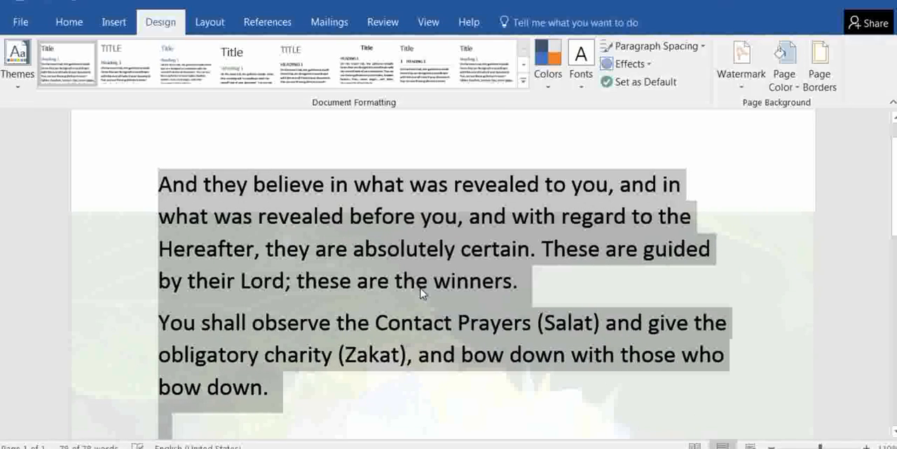
pyautogui.click(479, 322)
pyautogui.scroll(-4, 483, 314)
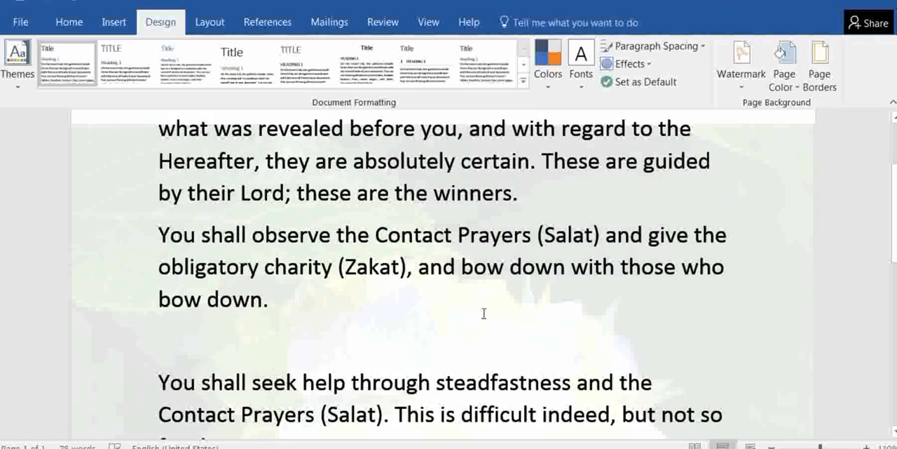
pyautogui.scroll(-3, 483, 314)
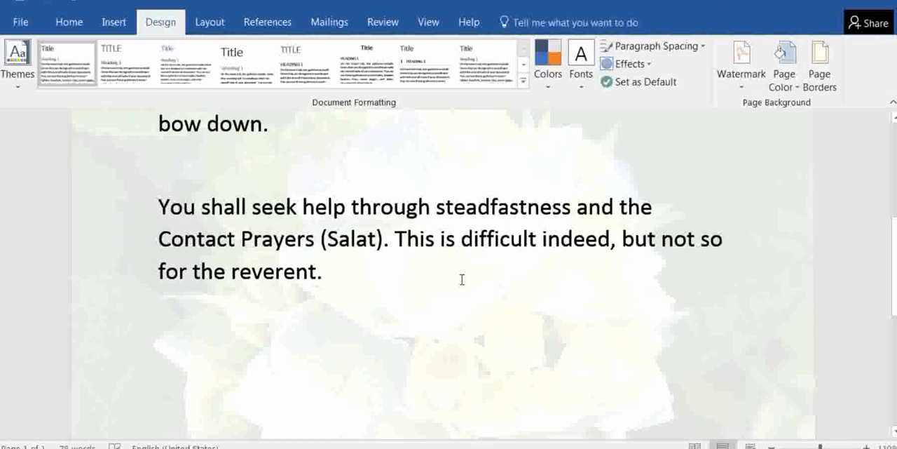
pyautogui.hotkey('ctrl', 'a')
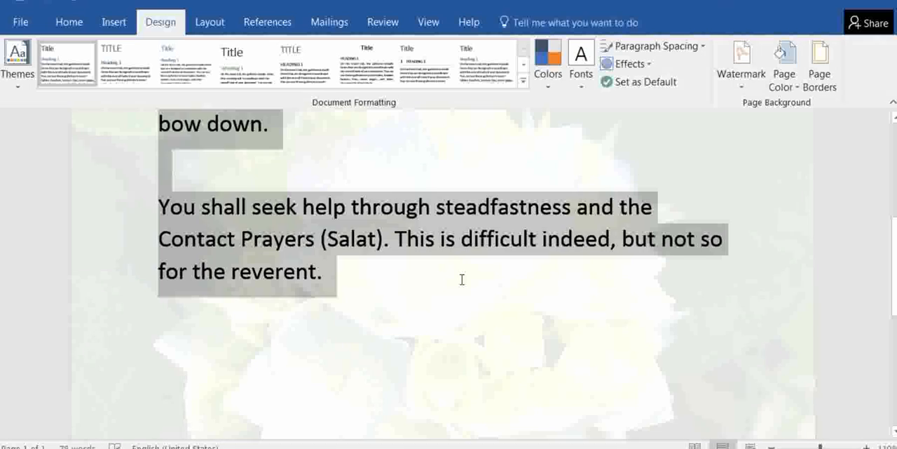
pyautogui.click(443, 261)
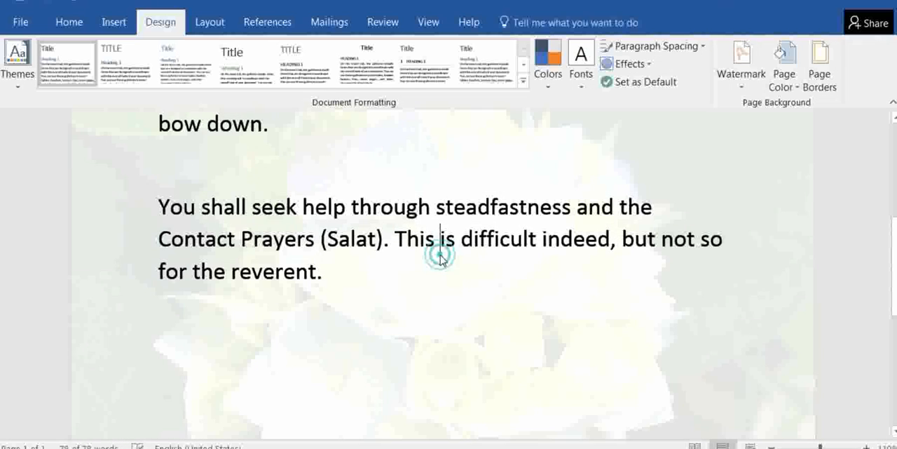
# Switch the custom watermark to a text watermark in English (United States) with the text SECRET
pyautogui.click(738, 79)
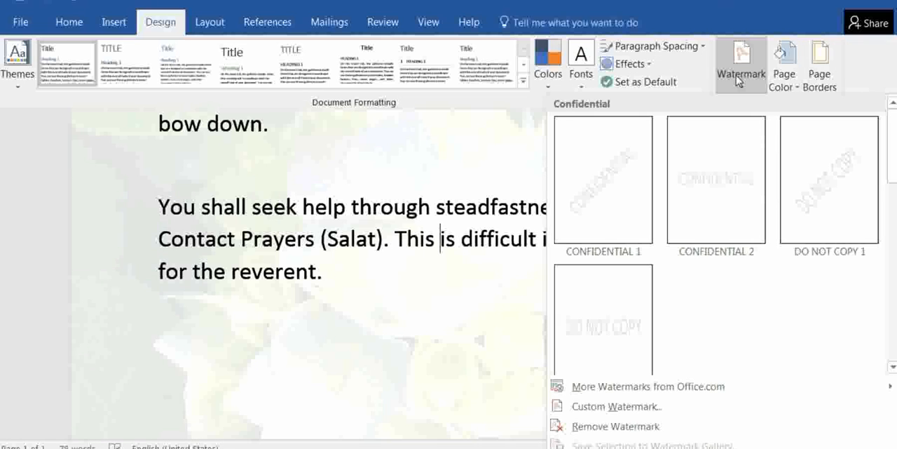
pyautogui.click(629, 409)
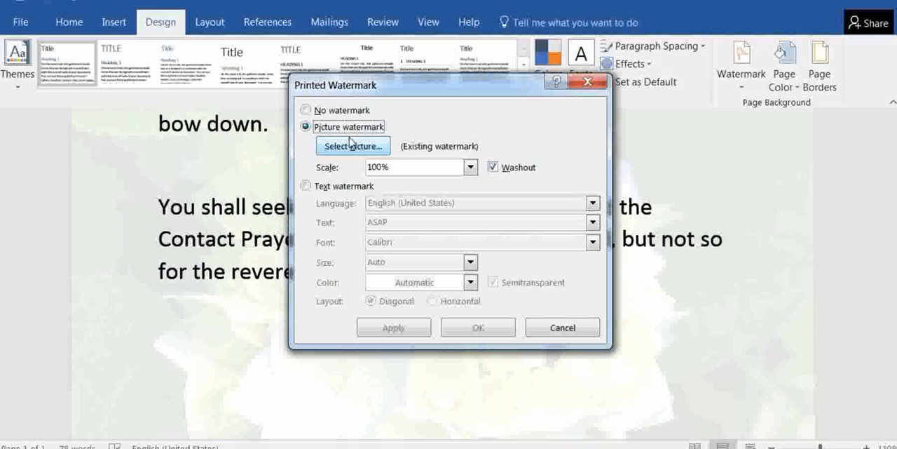
pyautogui.click(306, 187)
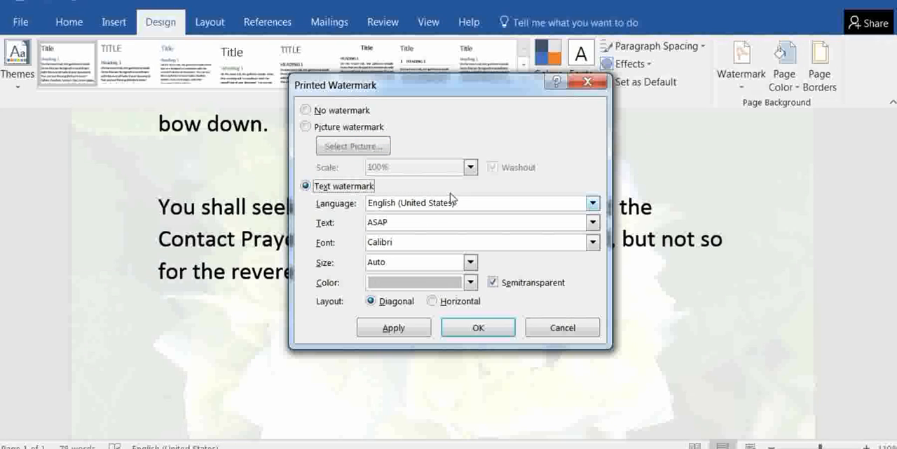
pyautogui.click(593, 203)
pyautogui.click(593, 202)
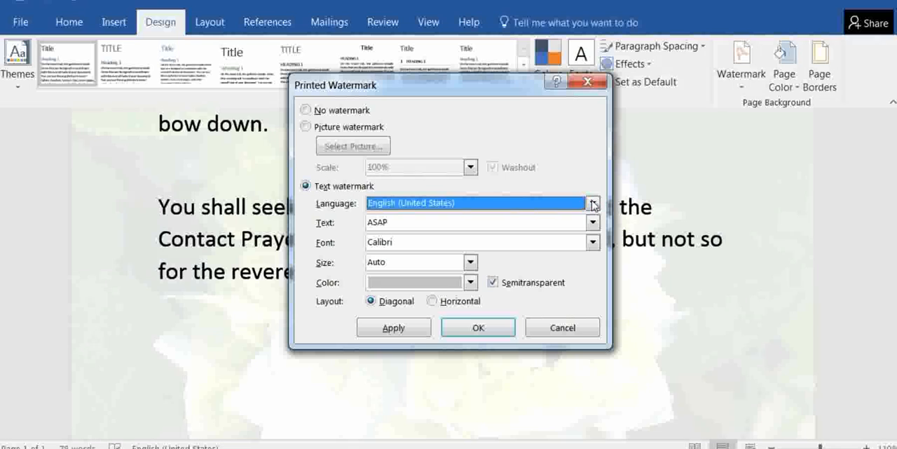
pyautogui.click(561, 223)
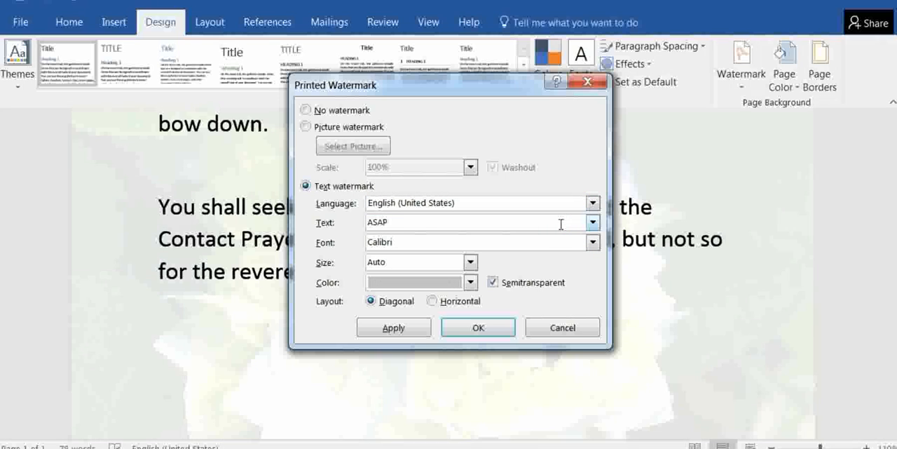
pyautogui.press('BackSpace')
pyautogui.press('BackSpace')
pyautogui.press('BackSpace')
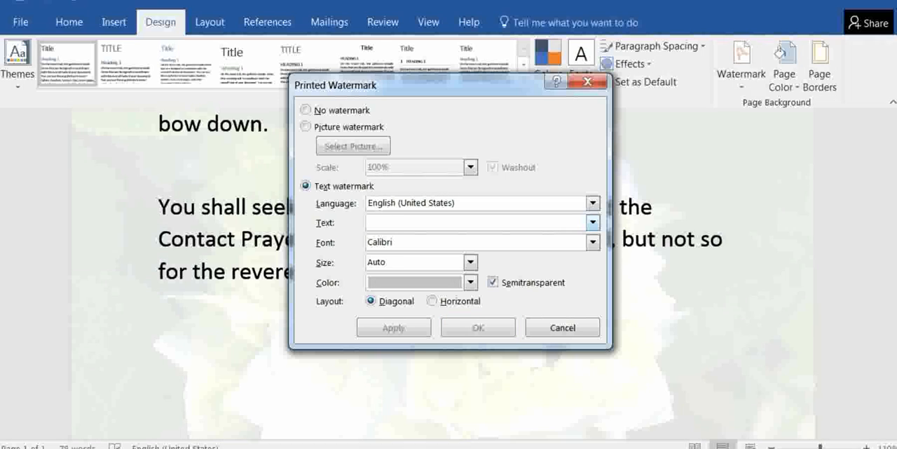
pyautogui.write('SECRET')
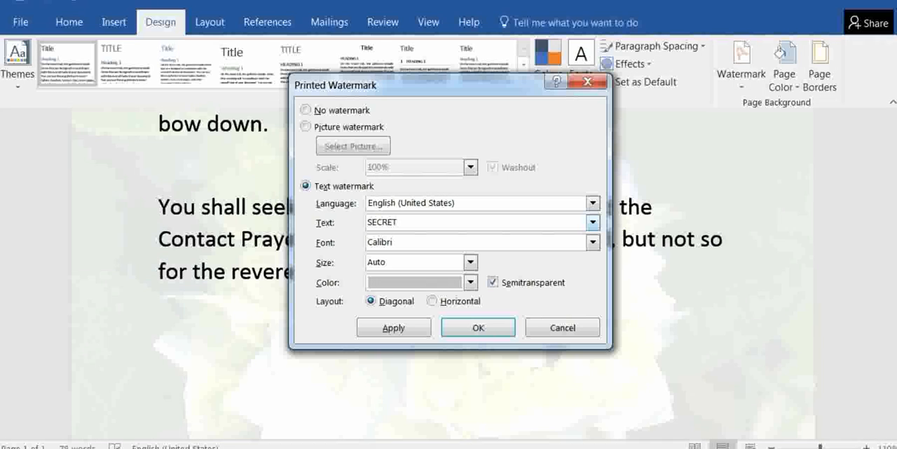
# Format the SECRET watermark with Cambria font, Auto size, red semitransparent color and Diagonal layout, and apply it to the page
pyautogui.click(594, 242)
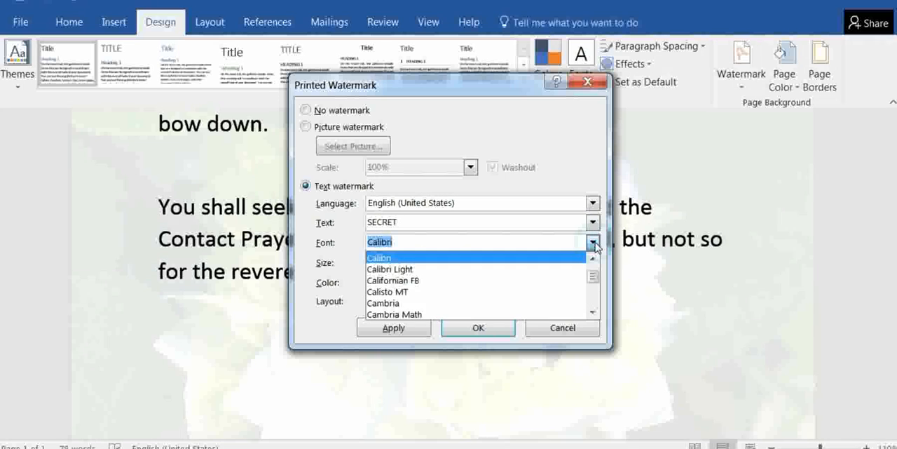
pyautogui.click(471, 307)
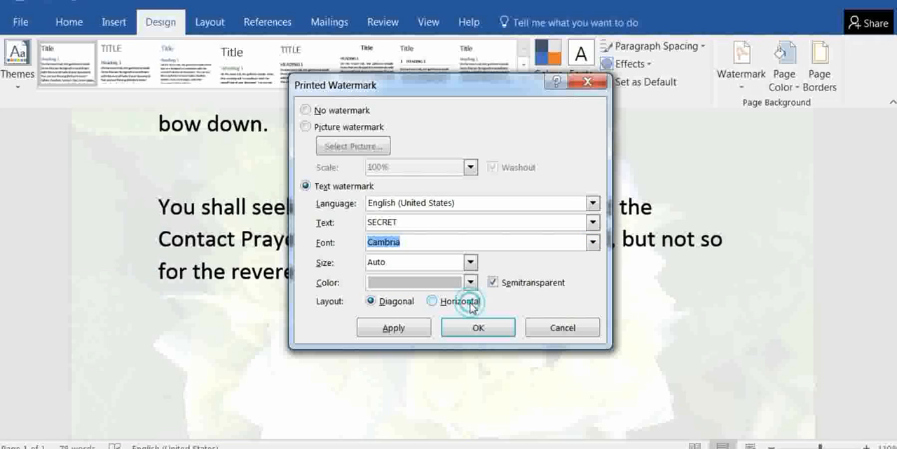
pyautogui.click(470, 263)
pyautogui.click(470, 263)
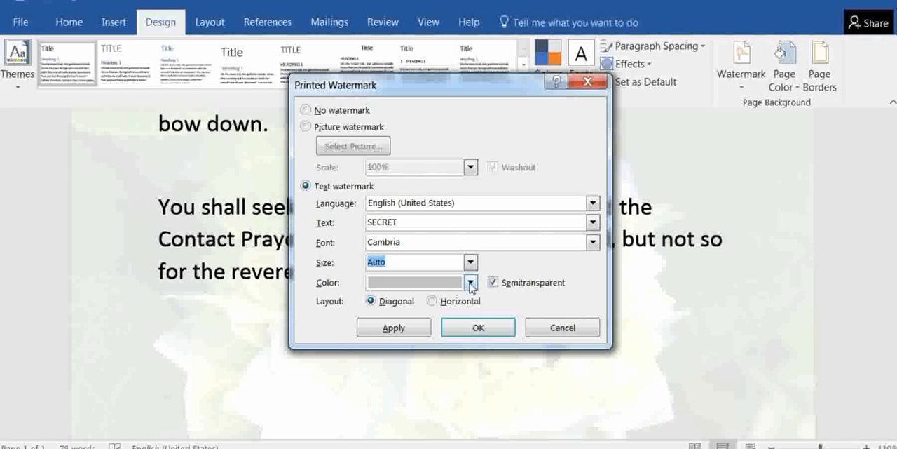
pyautogui.click(471, 282)
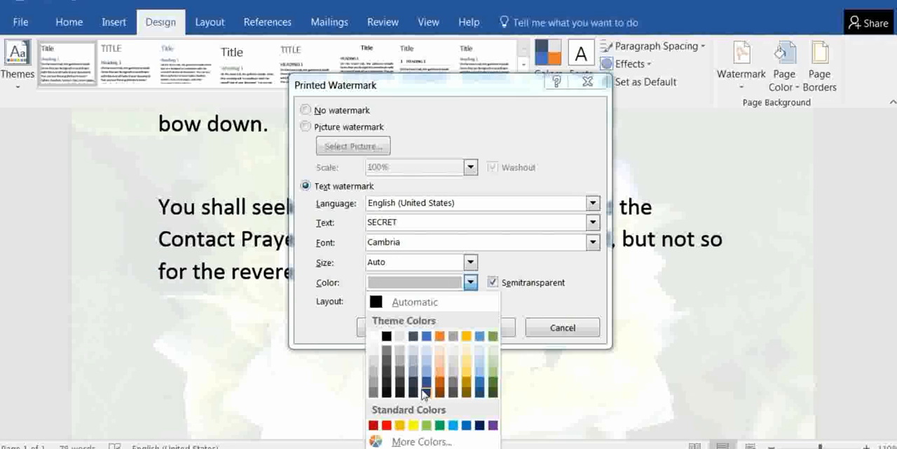
pyautogui.click(386, 425)
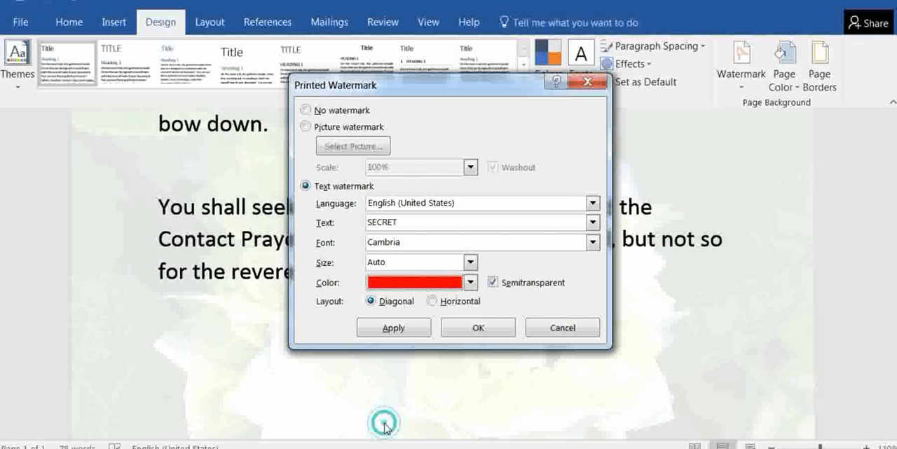
pyautogui.click(433, 302)
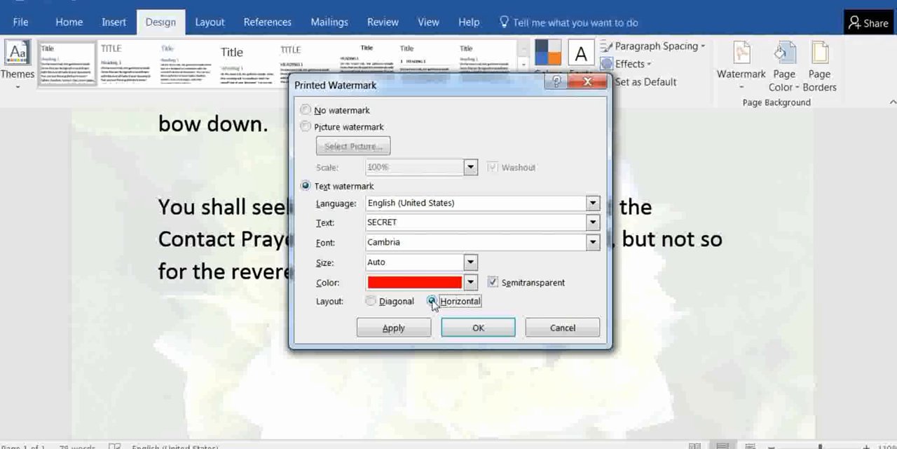
pyautogui.click(370, 302)
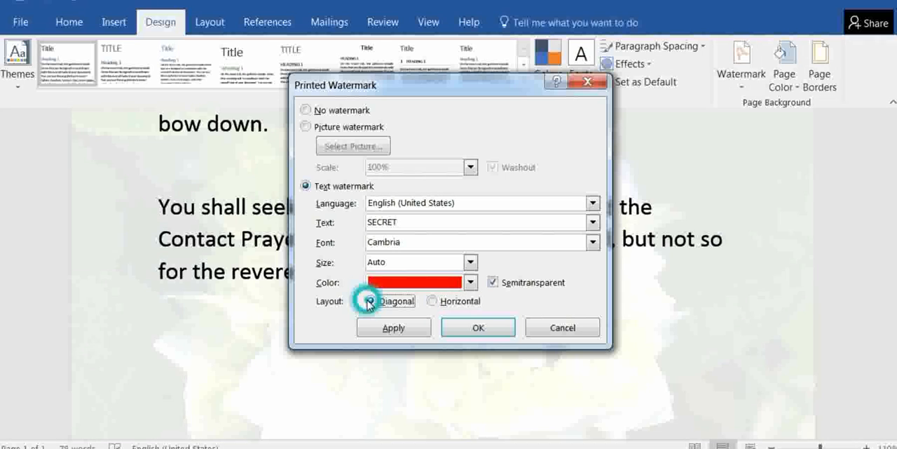
pyautogui.click(468, 327)
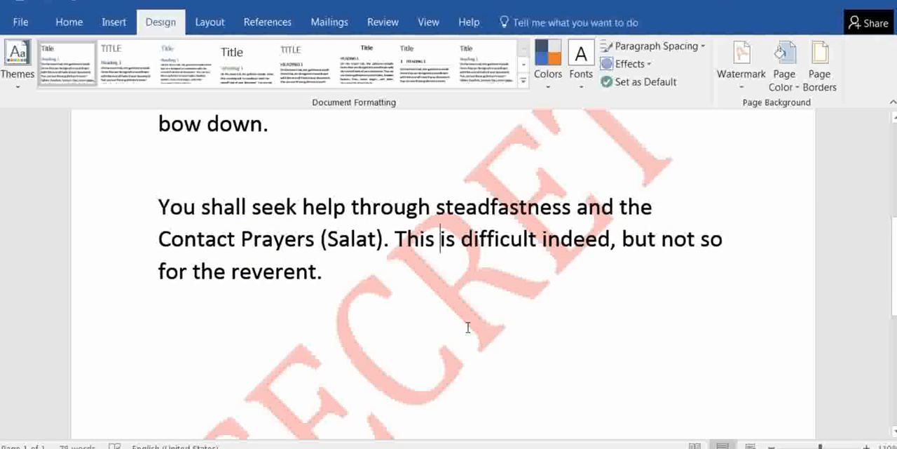
# Remove the SECRET text watermark from the document and check the page without it
pyautogui.scroll(-5, 469, 327)
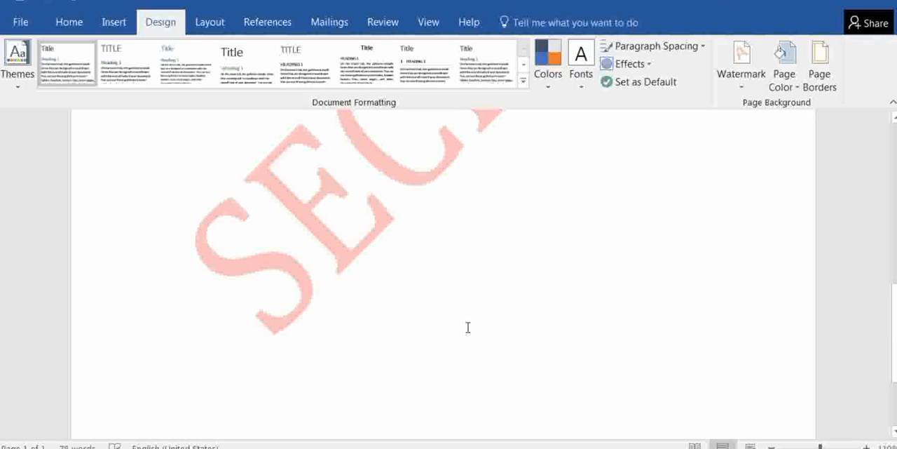
pyautogui.scroll(10, 468, 327)
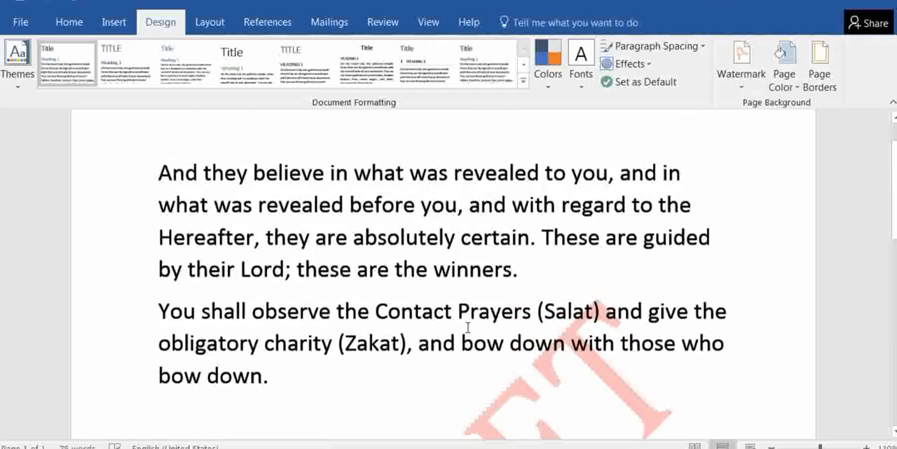
pyautogui.scroll(2, 468, 326)
pyautogui.scroll(-5, 469, 327)
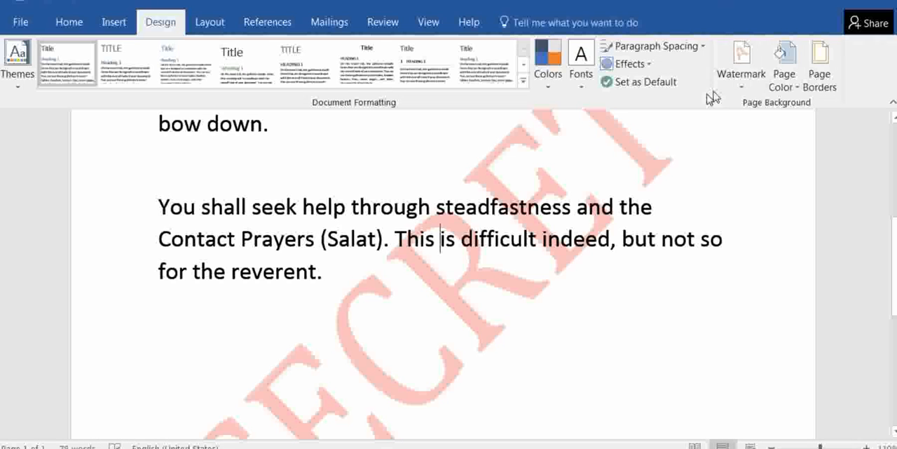
pyautogui.click(741, 63)
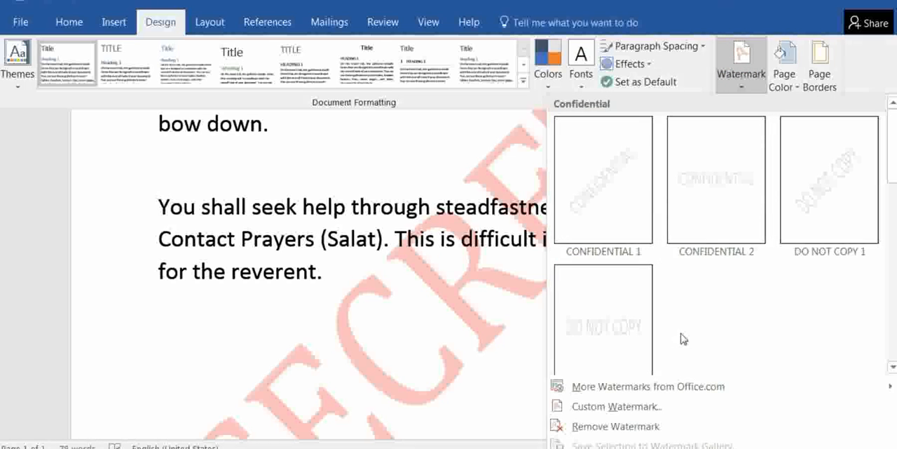
pyautogui.click(616, 427)
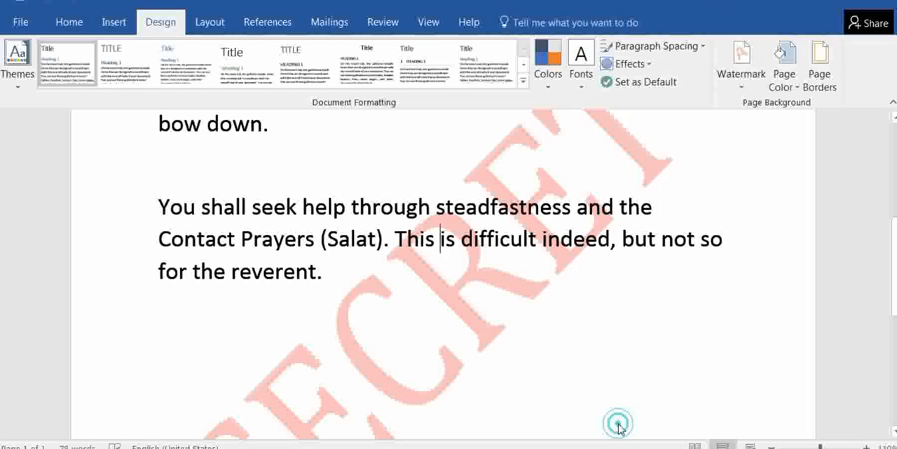
pyautogui.scroll(4, 482, 325)
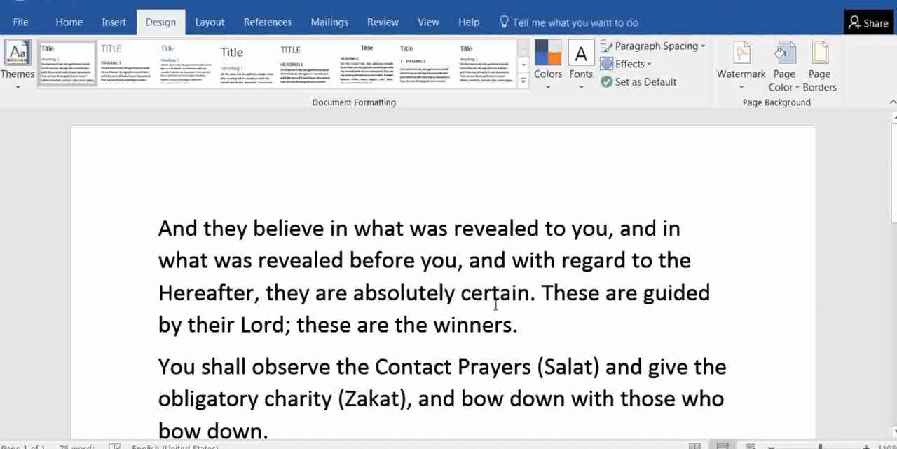
pyautogui.scroll(-2, 682, 237)
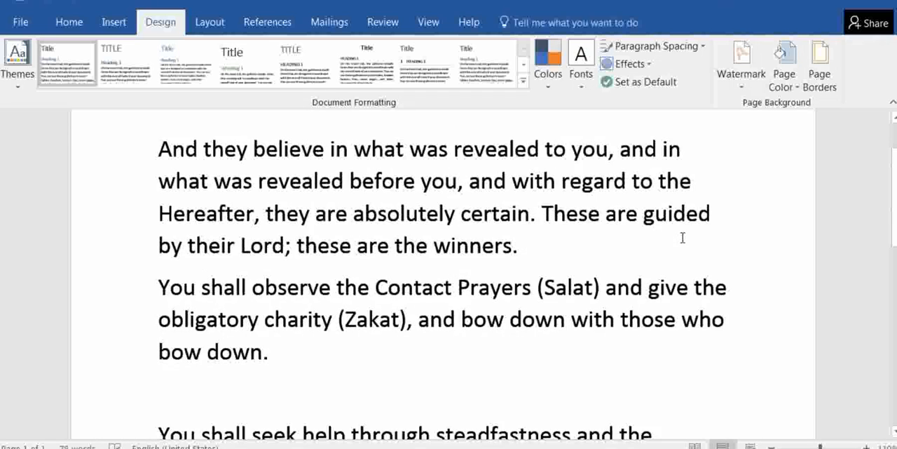
pyautogui.scroll(2, 682, 237)
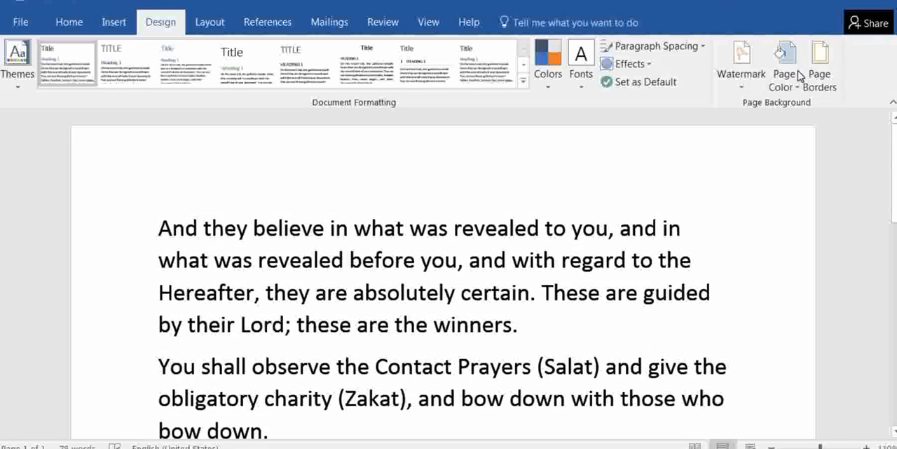
# Apply the standard light blue as the page color and replace it with the standard green
pyautogui.click(787, 70)
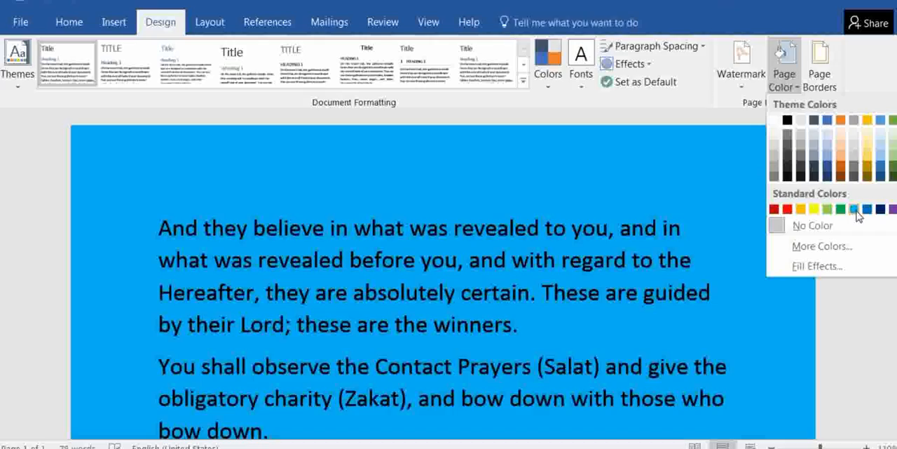
pyautogui.click(855, 210)
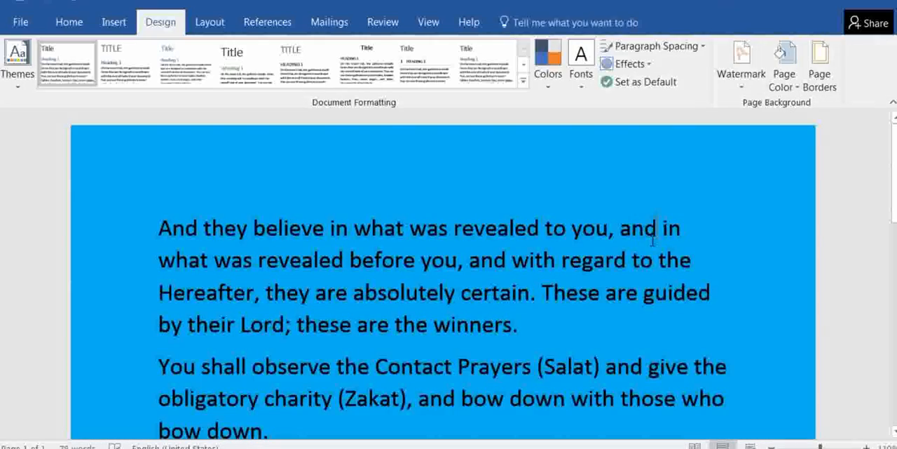
pyautogui.scroll(-4, 652, 240)
pyautogui.scroll(4, 652, 240)
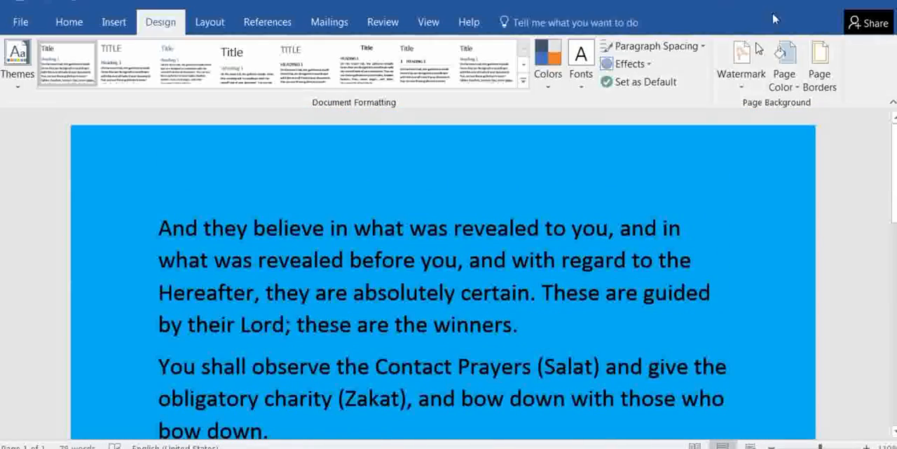
pyautogui.click(786, 79)
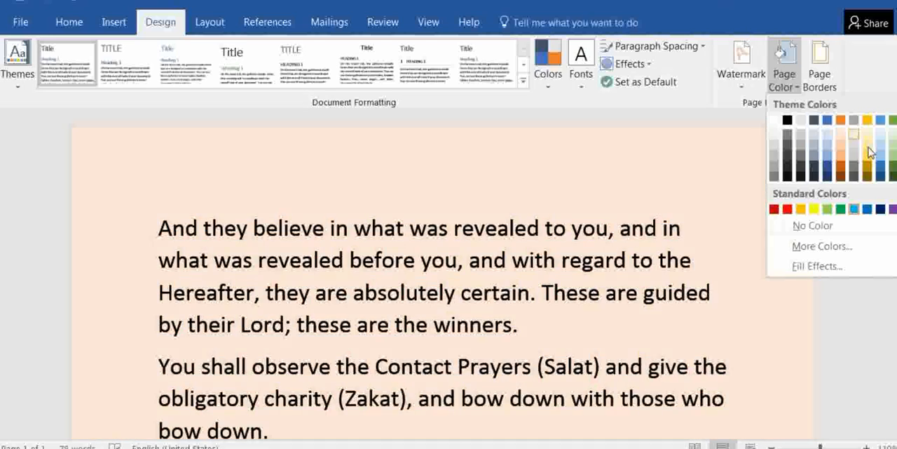
pyautogui.click(841, 209)
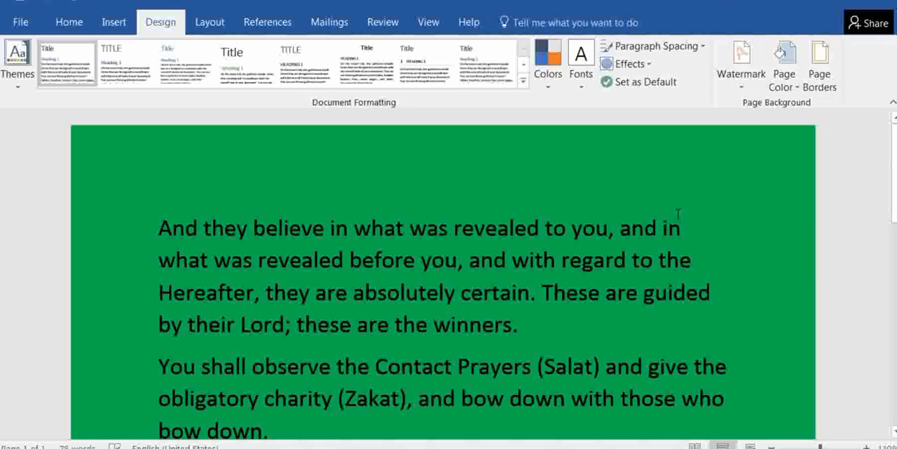
# Change the page color to bright blue (RGB 0, 0, 255) using the standard palette of additional colors
pyautogui.click(784, 70)
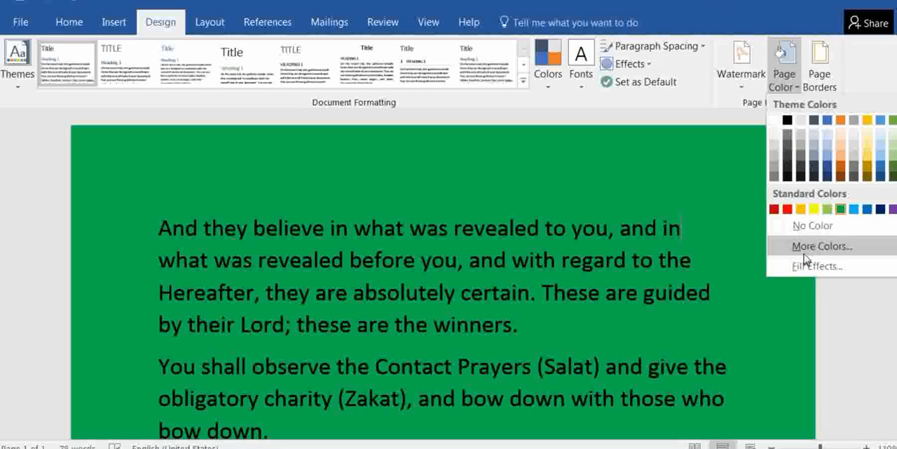
pyautogui.click(822, 247)
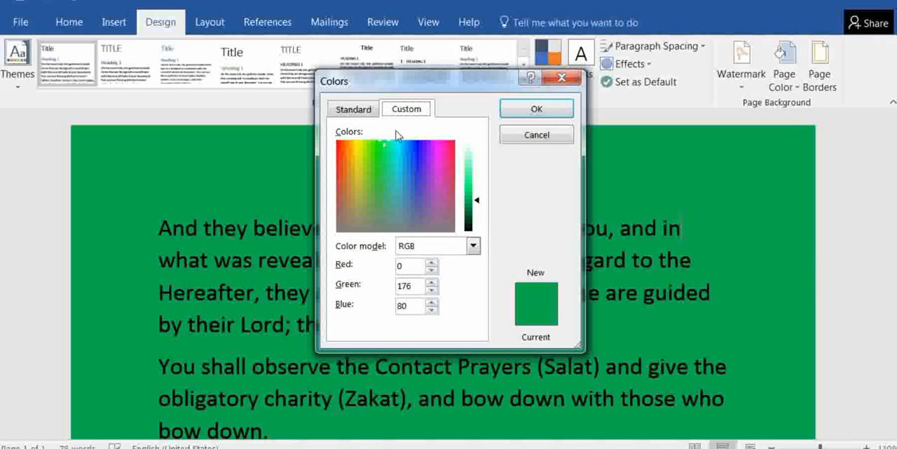
pyautogui.click(352, 109)
pyautogui.click(360, 178)
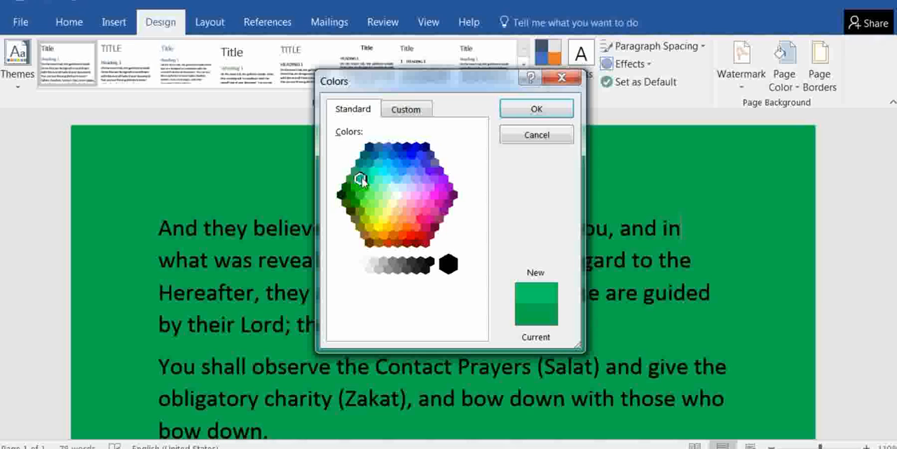
pyautogui.click(407, 146)
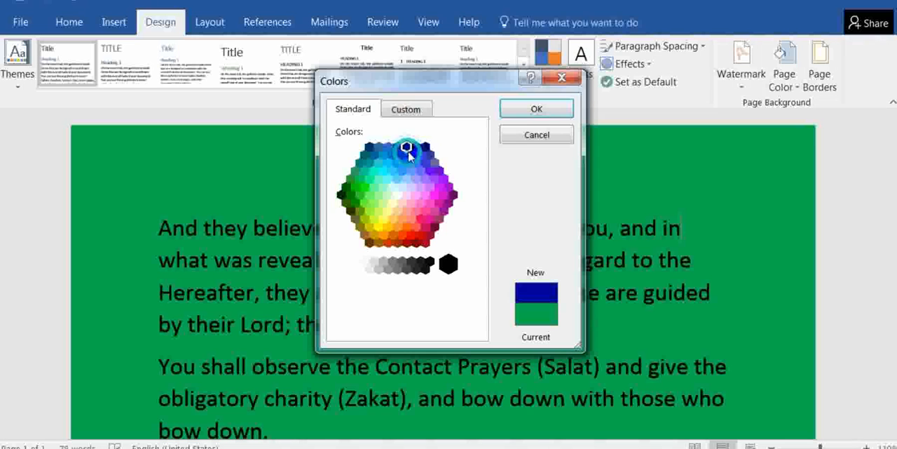
pyautogui.click(411, 154)
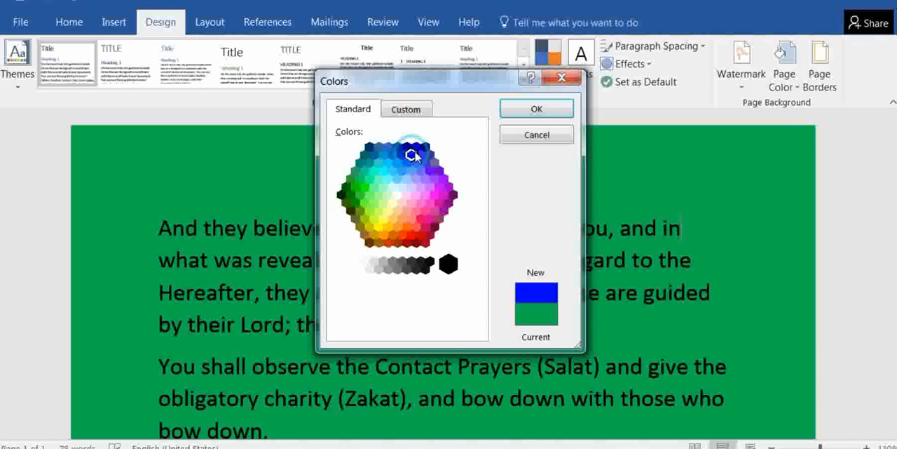
pyautogui.click(517, 113)
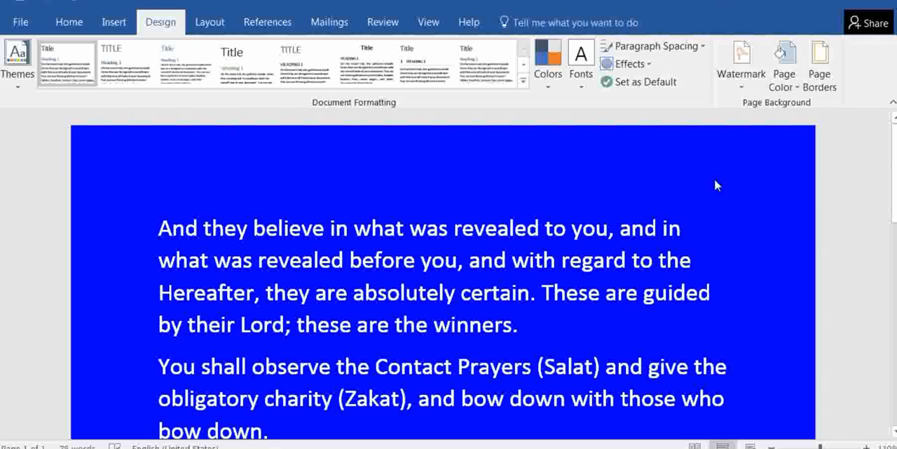
# Mix a custom dark green page color with RGB values 11, 114, 8 and apply it to the page
pyautogui.click(785, 76)
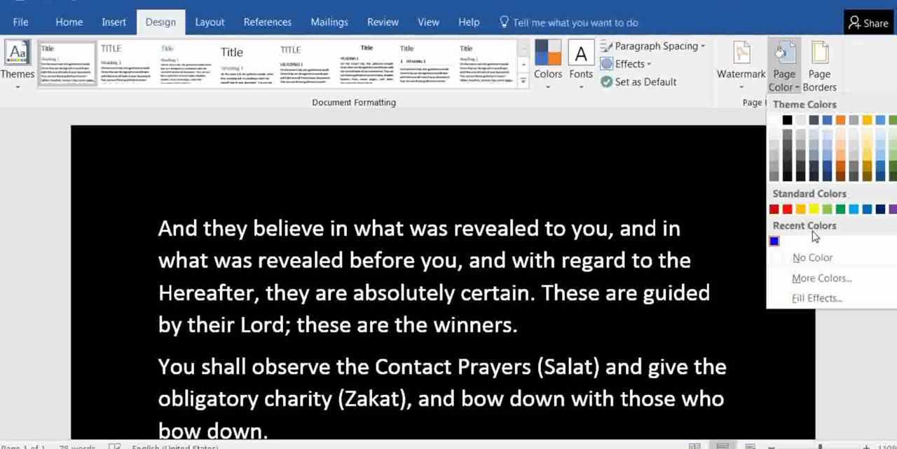
pyautogui.click(814, 277)
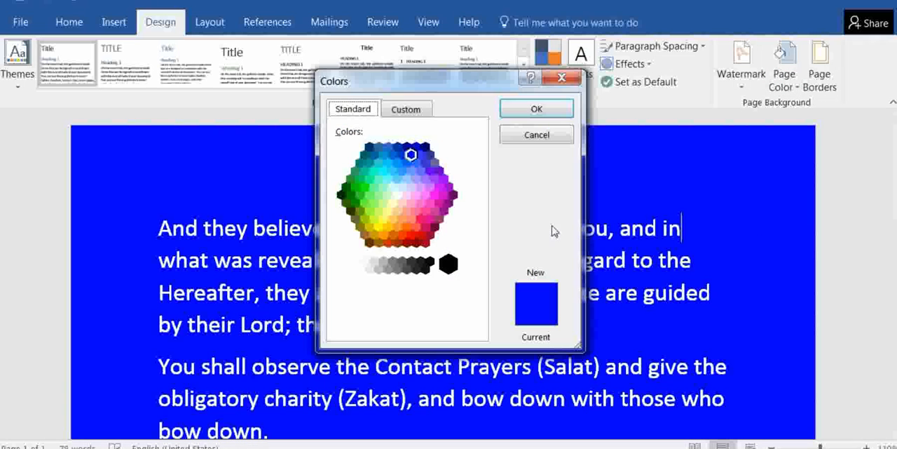
pyautogui.click(405, 111)
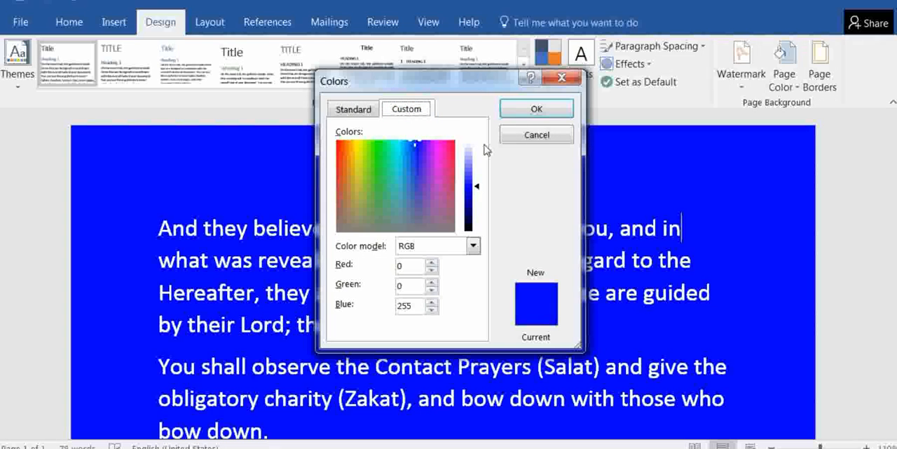
pyautogui.moveTo(479, 190)
pyautogui.mouseDown()
pyautogui.moveTo(477, 214)
pyautogui.moveTo(476, 186)
pyautogui.mouseUp()
pyautogui.moveTo(411, 146); pyautogui.dragTo(376, 157)
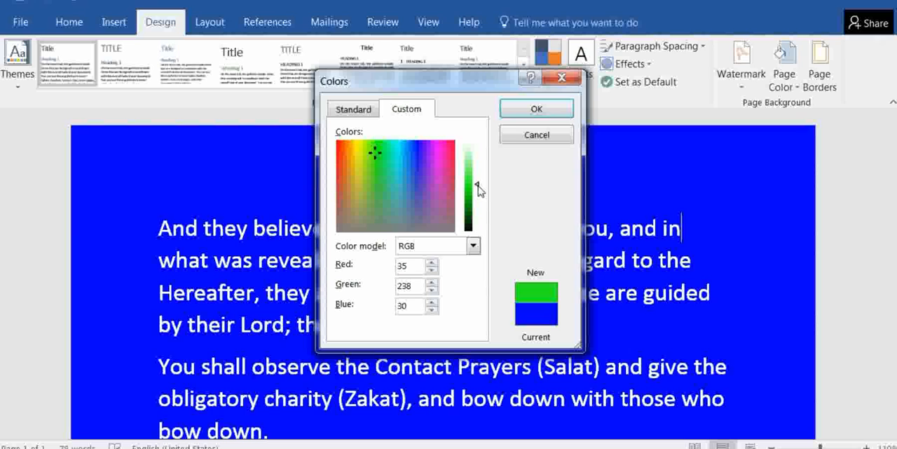
pyautogui.moveTo(479, 189); pyautogui.dragTo(478, 212)
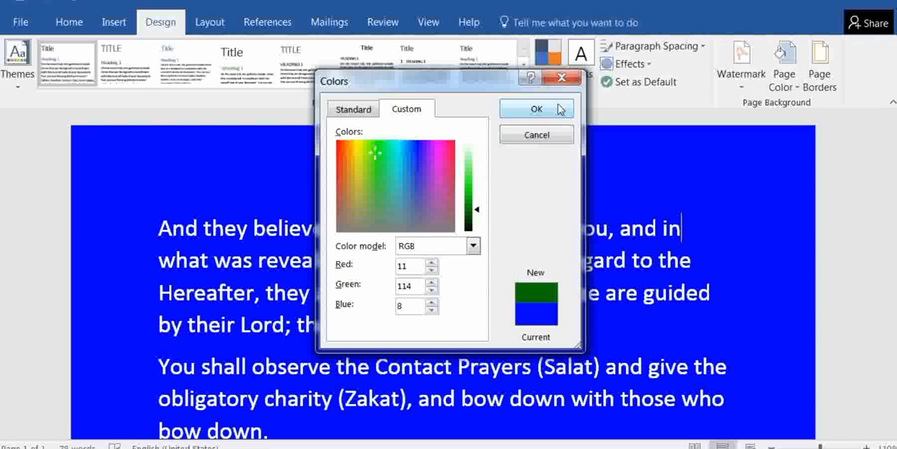
pyautogui.click(558, 109)
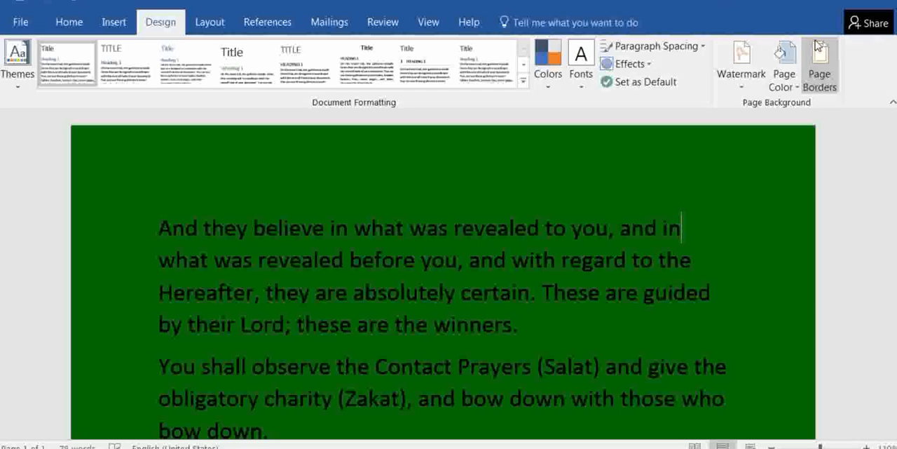
# Fill the page background with the Early Sunset preset gradient, using horizontal shading and the variant running from orange-red down to blue
pyautogui.click(784, 73)
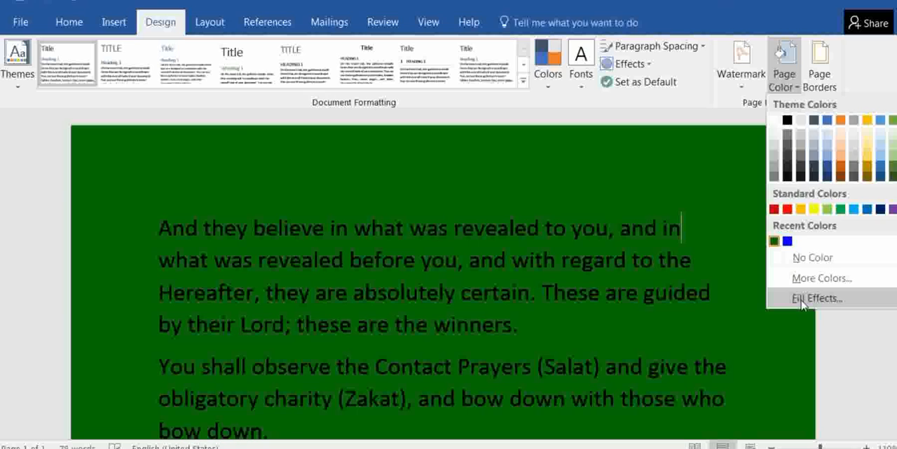
pyautogui.click(806, 300)
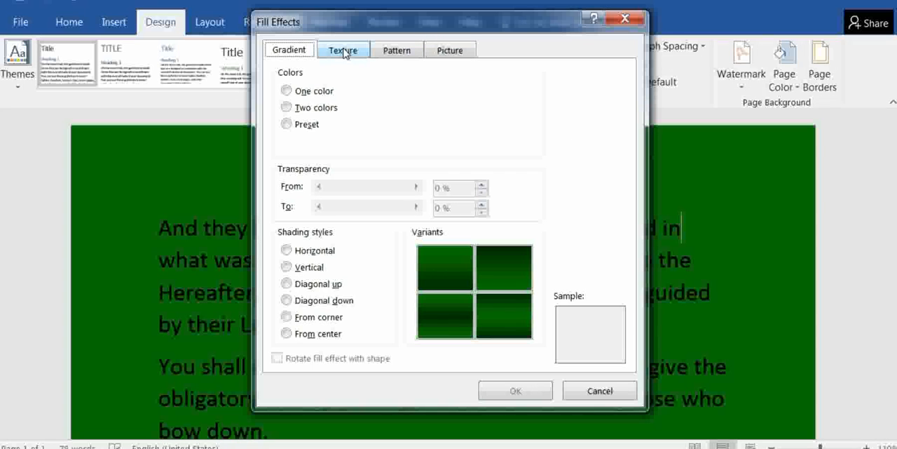
pyautogui.click(288, 91)
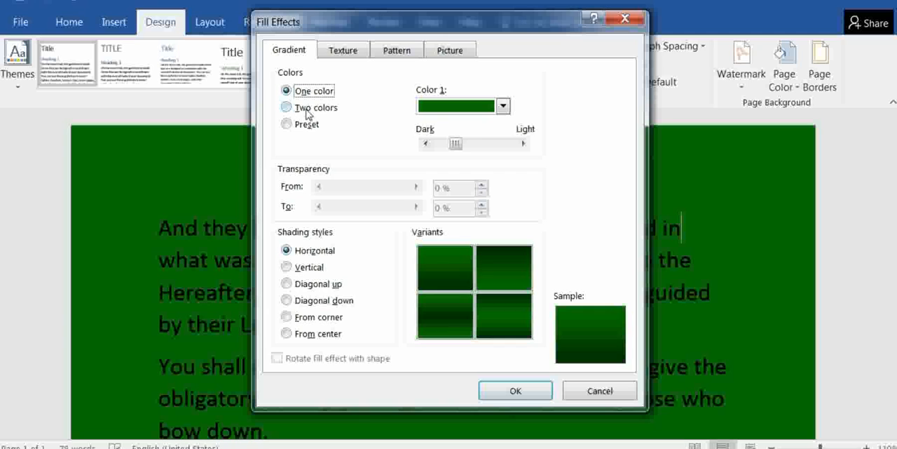
pyautogui.click(287, 107)
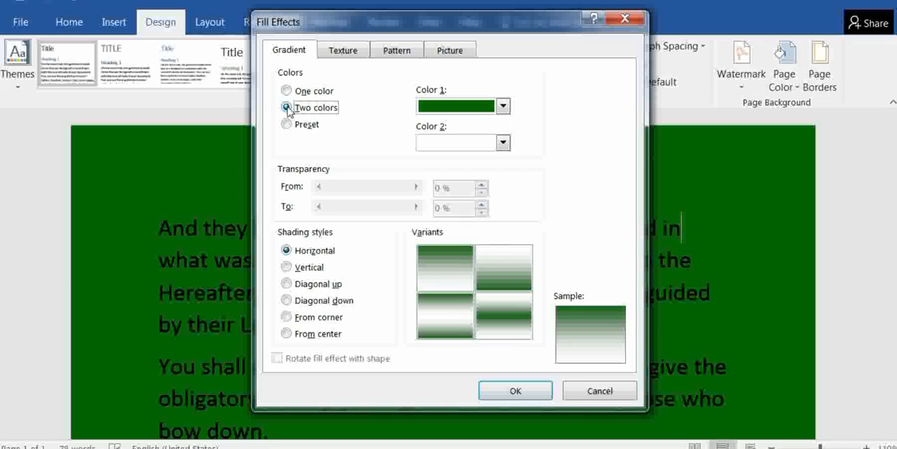
pyautogui.click(287, 125)
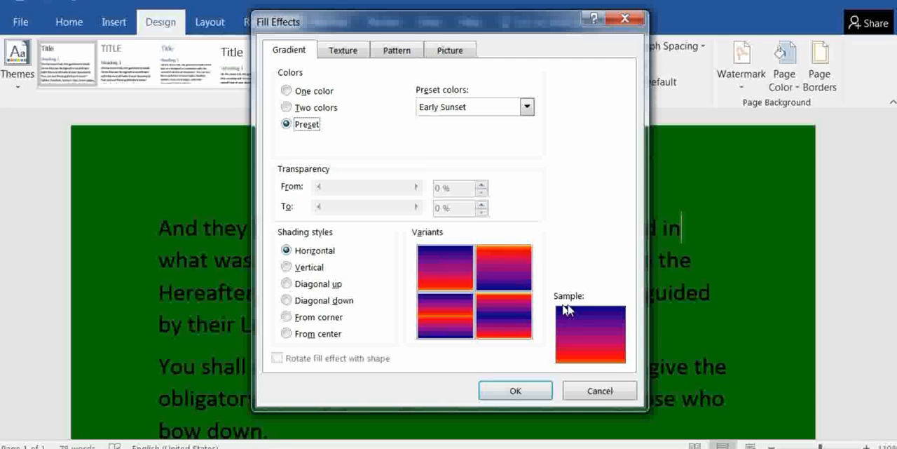
pyautogui.click(582, 321)
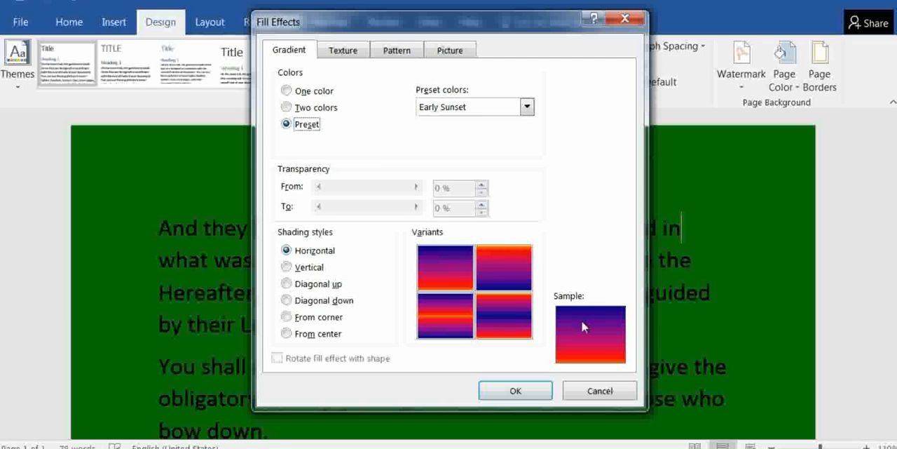
pyautogui.click(499, 263)
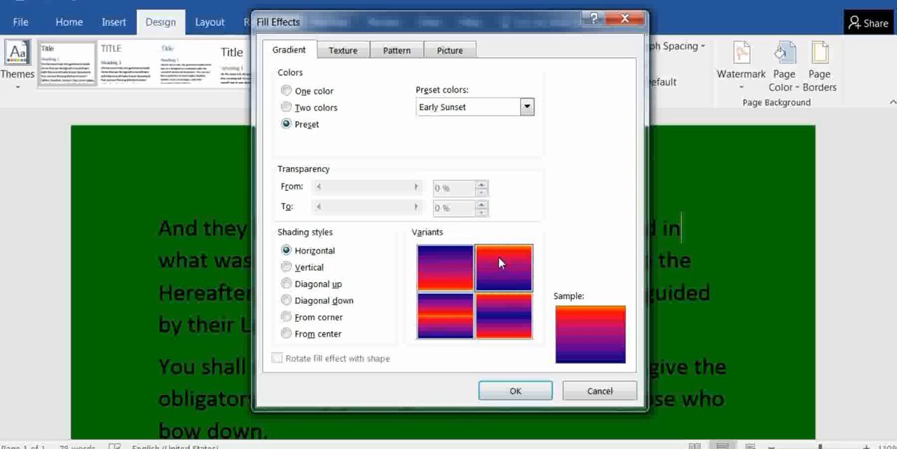
pyautogui.click(512, 388)
pyautogui.scroll(-6, 617, 261)
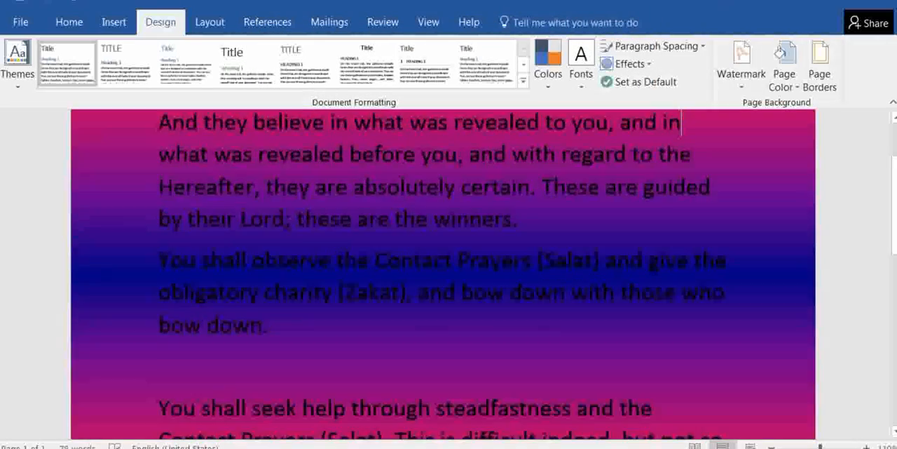
pyautogui.scroll(6, 617, 261)
pyautogui.scroll(-6, 617, 261)
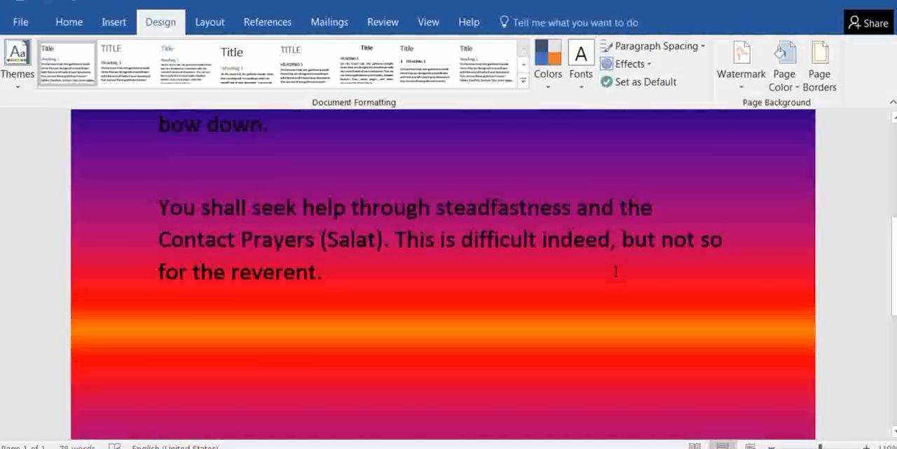
pyautogui.scroll(6, 617, 260)
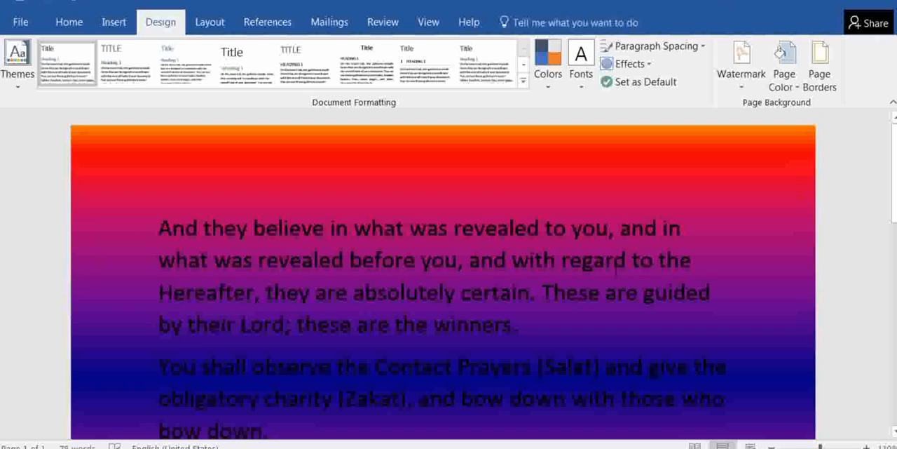
# Switch the page background's gradient fill to two colors and set its first color to the standard light blue
pyautogui.click(785, 73)
pyautogui.click(821, 306)
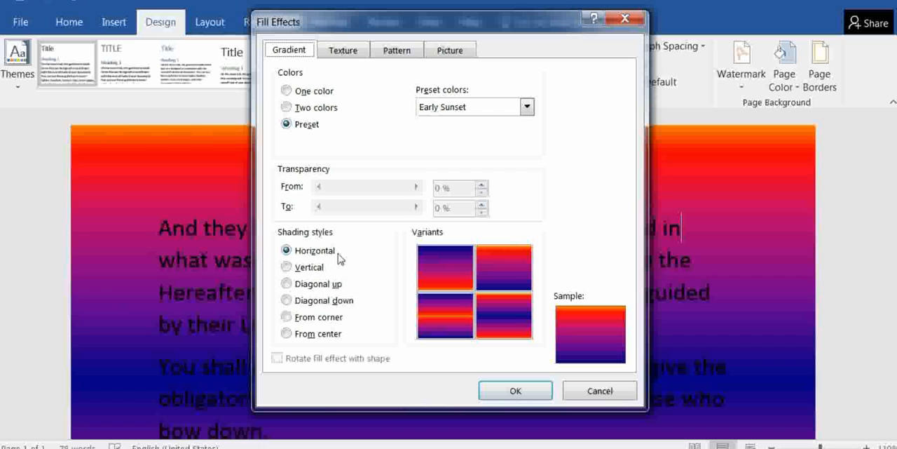
pyautogui.click(287, 91)
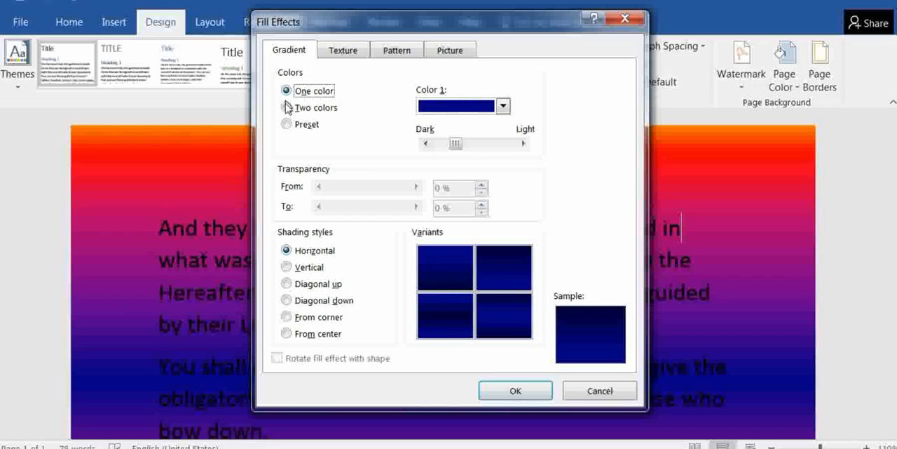
pyautogui.click(286, 108)
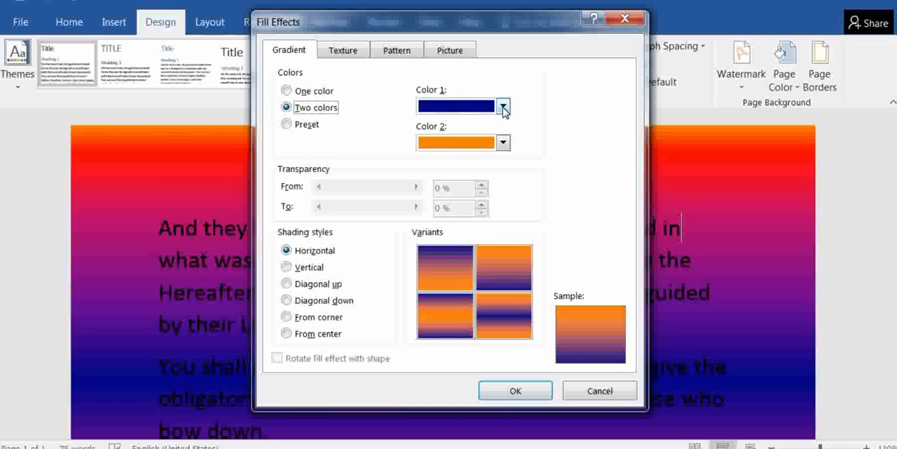
pyautogui.click(503, 107)
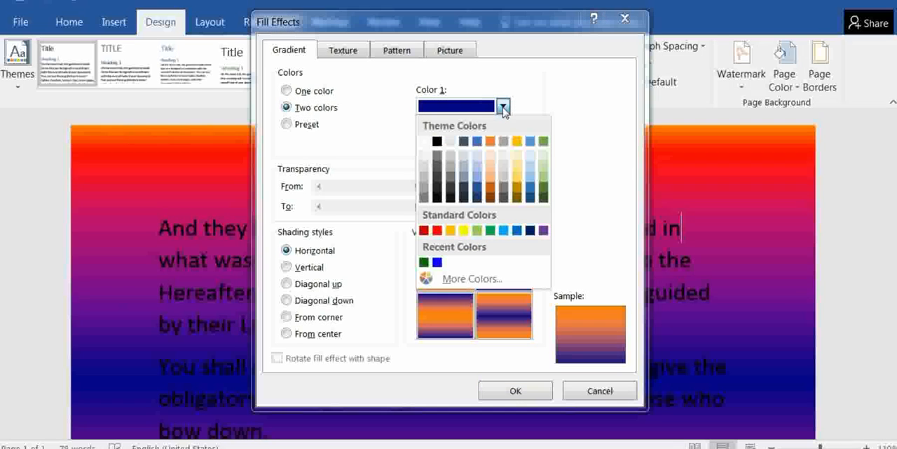
pyautogui.click(503, 231)
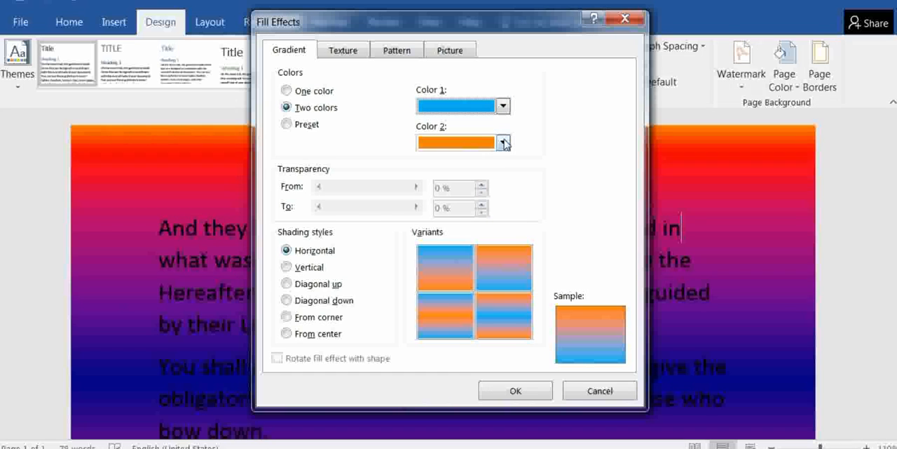
# Try the standard green as the gradient's second color and replace it with the standard yellow
pyautogui.click(503, 143)
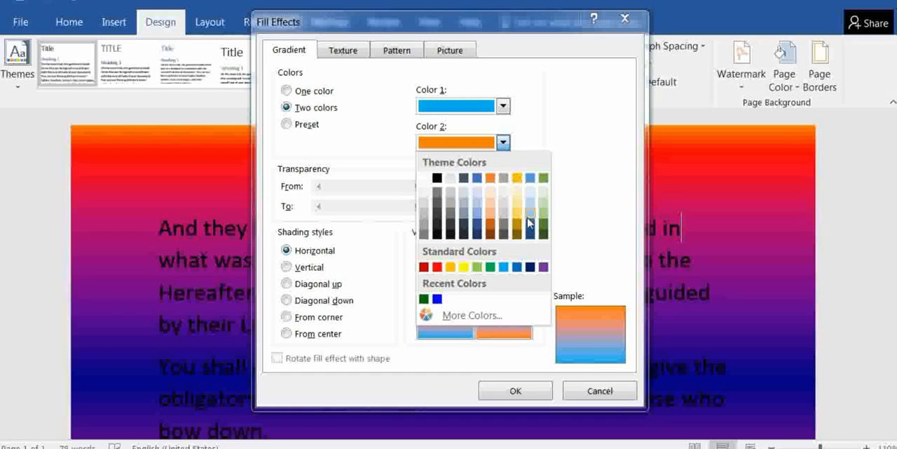
pyautogui.click(490, 266)
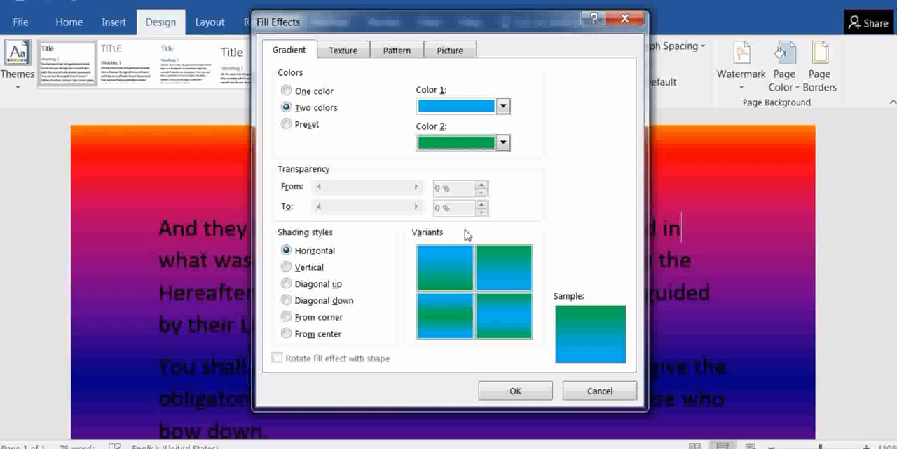
pyautogui.click(503, 143)
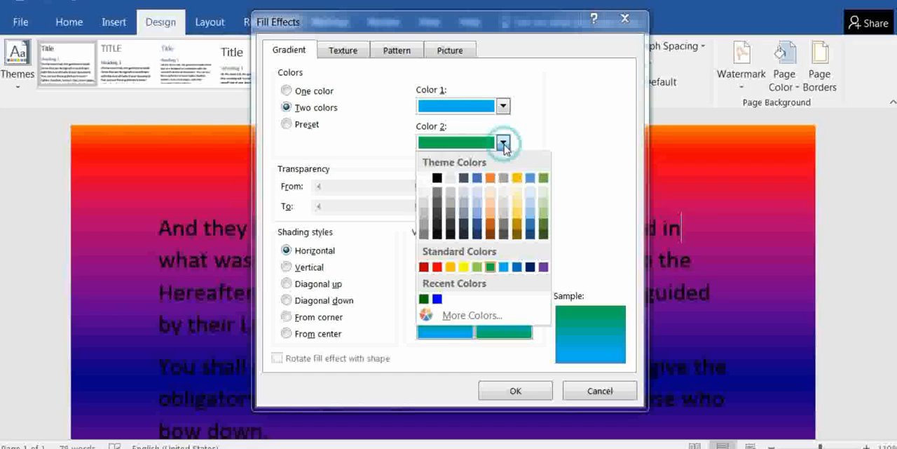
pyautogui.click(464, 267)
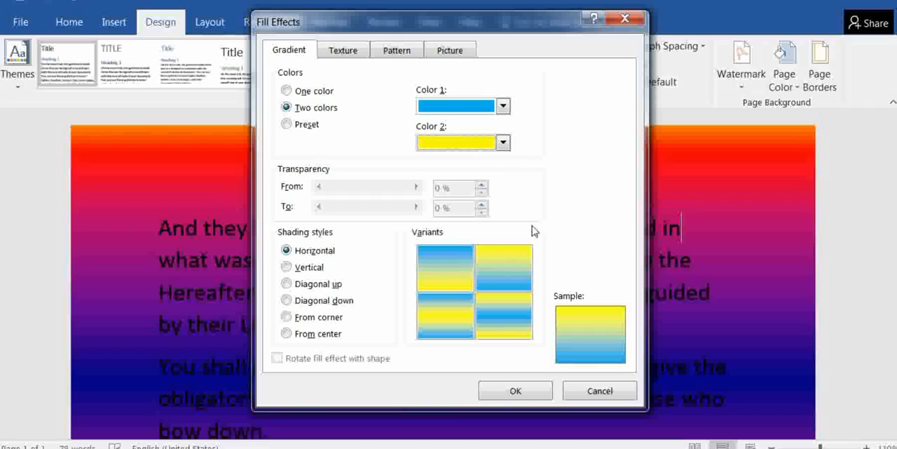
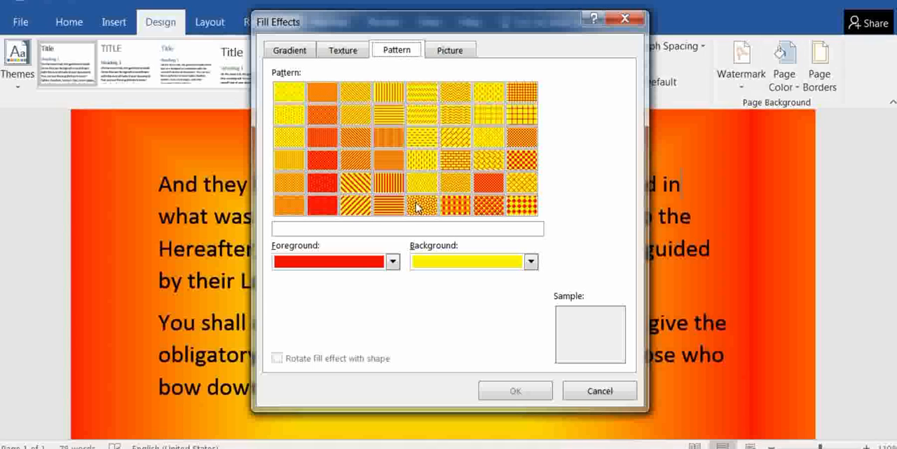
# Choose the Diagonal stripes: Wide upward pattern for the page background and set its foreground to the darkest theme green
pyautogui.click(393, 205)
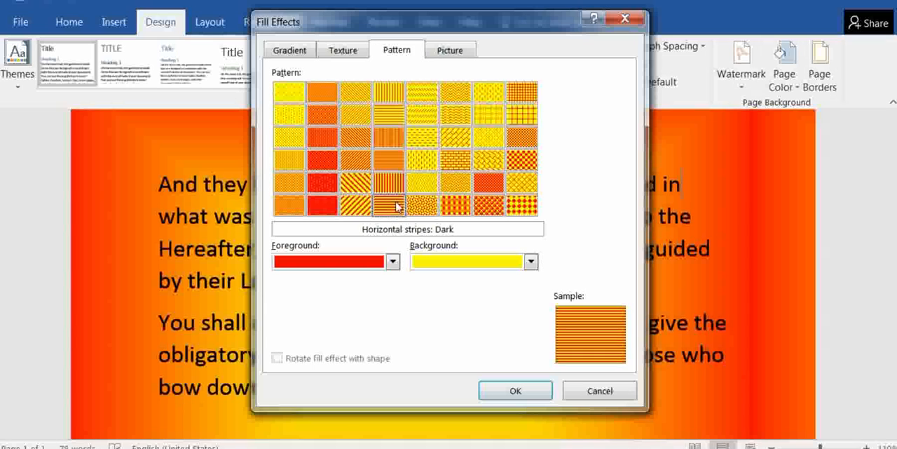
pyautogui.click(356, 204)
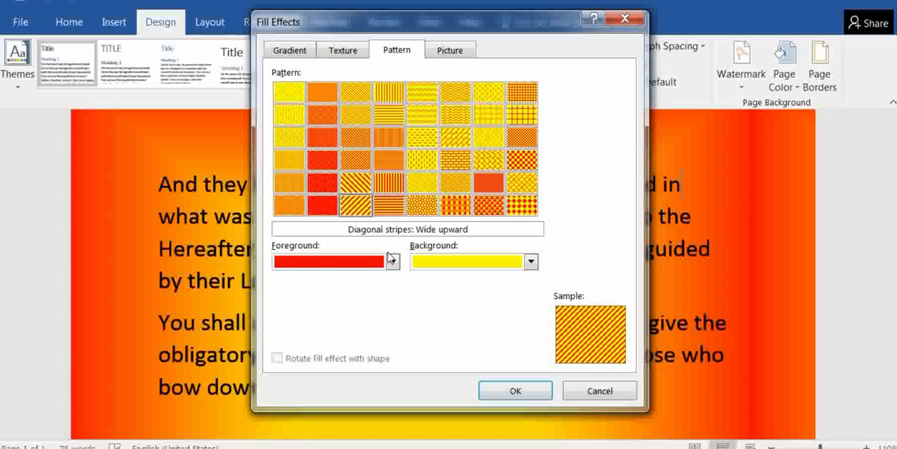
pyautogui.click(393, 262)
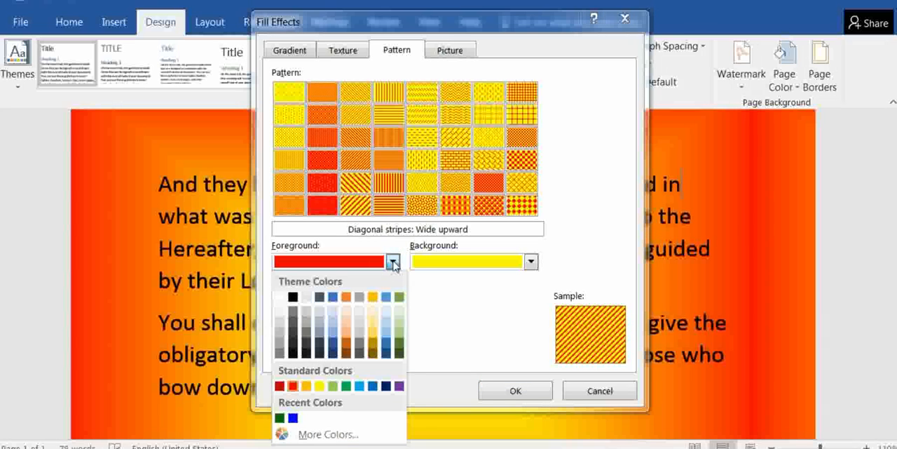
pyautogui.click(399, 354)
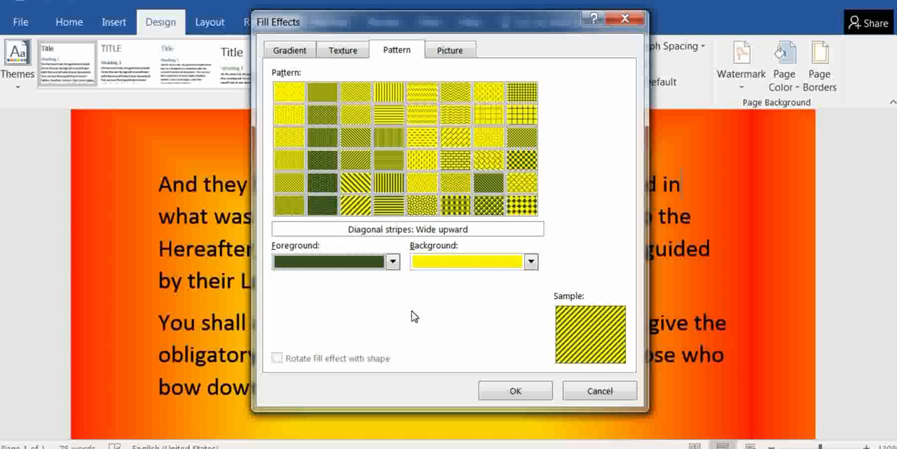
# Try standard red and a dark theme blue as the pattern's background color, and set it back to standard yellow
pyautogui.click(532, 262)
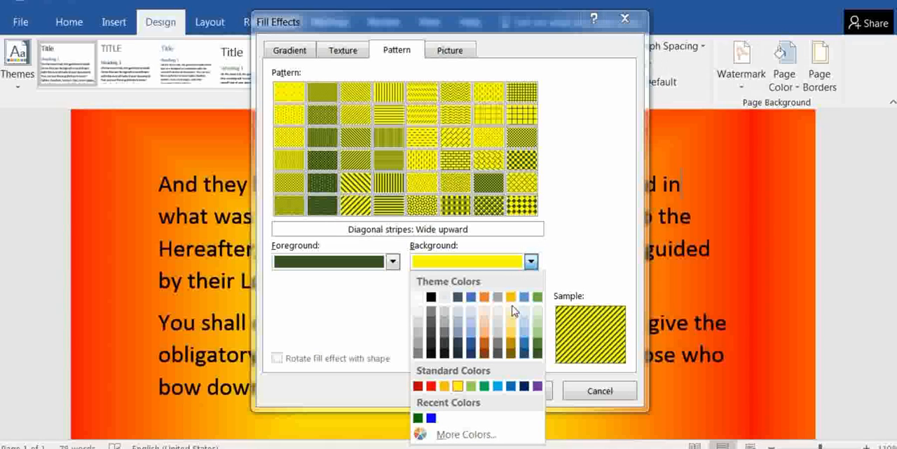
pyautogui.click(432, 386)
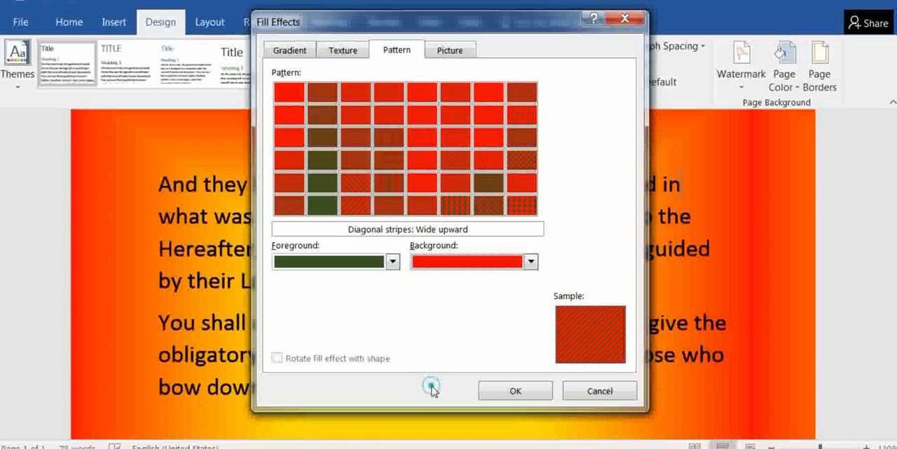
pyautogui.click(532, 262)
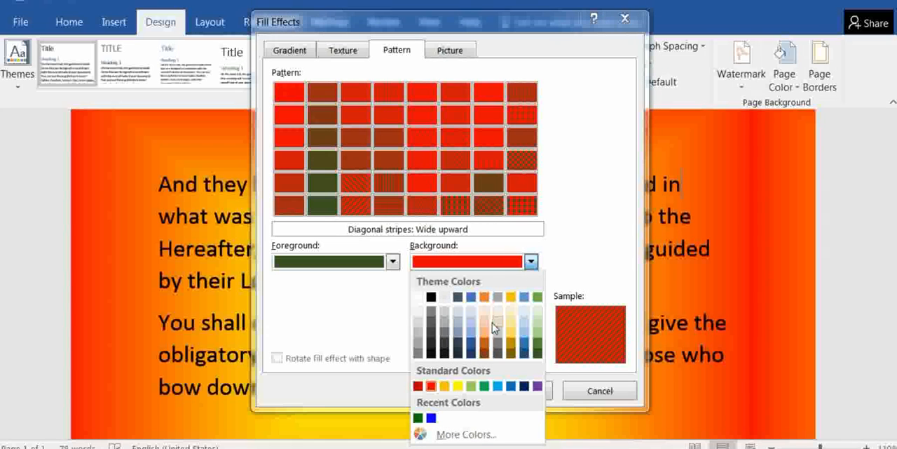
pyautogui.click(473, 343)
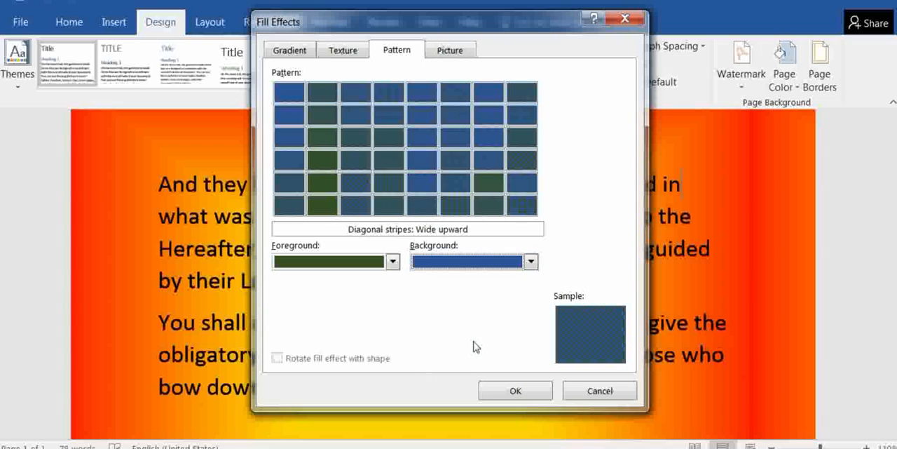
pyautogui.click(532, 262)
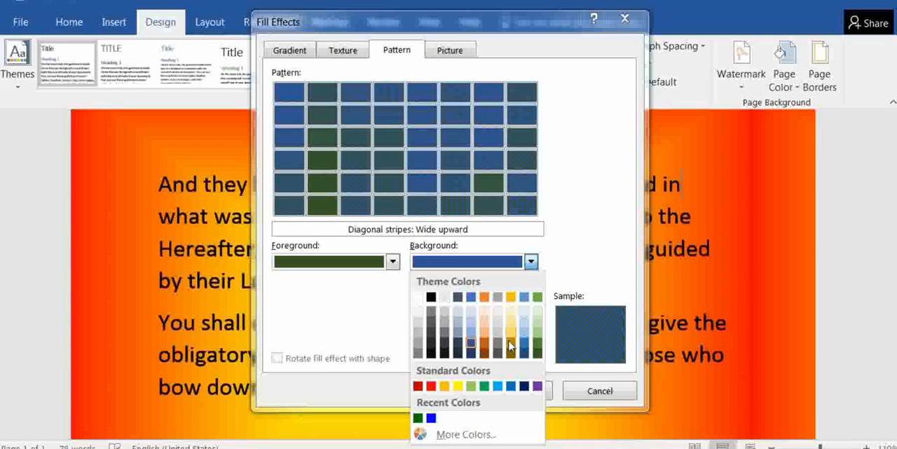
pyautogui.click(458, 386)
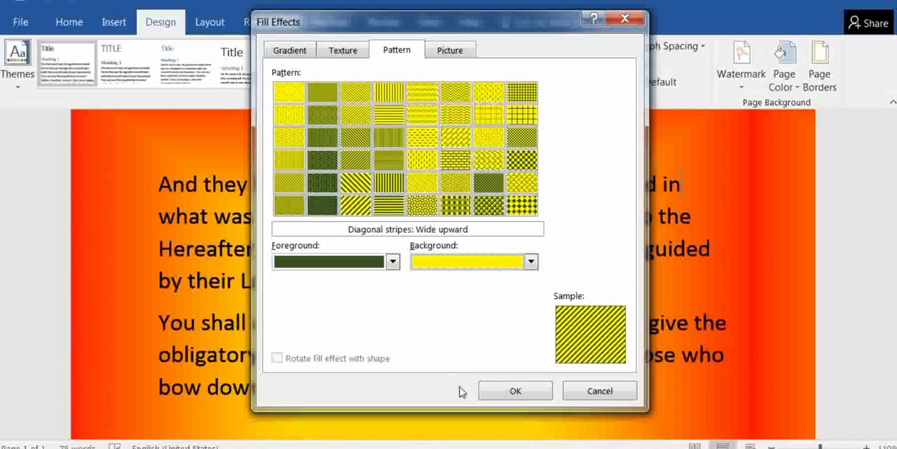
# Apply the diagonal stripe pattern to the page and look over the whole document
pyautogui.click(503, 394)
pyautogui.scroll(-10, 598, 298)
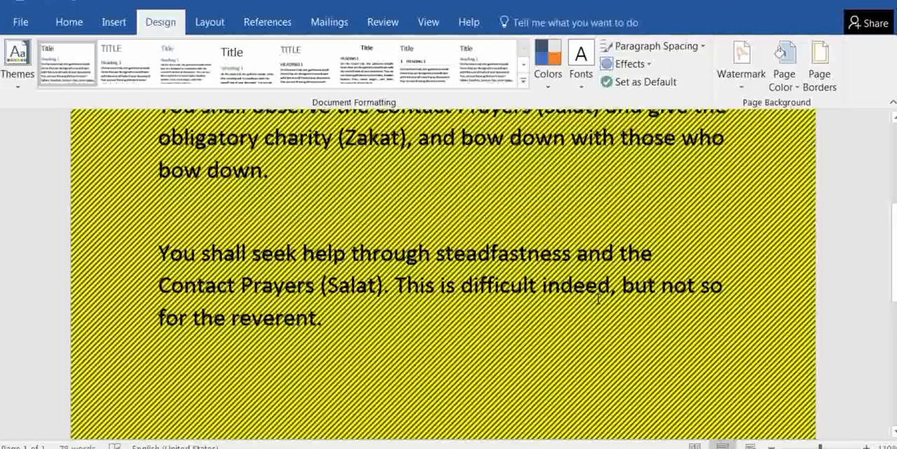
pyautogui.scroll(10, 598, 298)
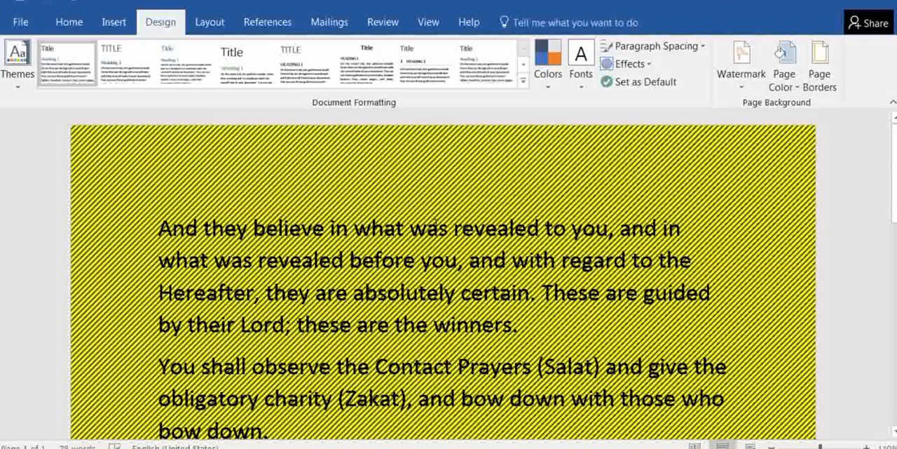
# Delete the first paragraph's passage from "was revealed to you" through "with regard" and undo the deletion
pyautogui.moveTo(433, 223); pyautogui.dragTo(572, 254)
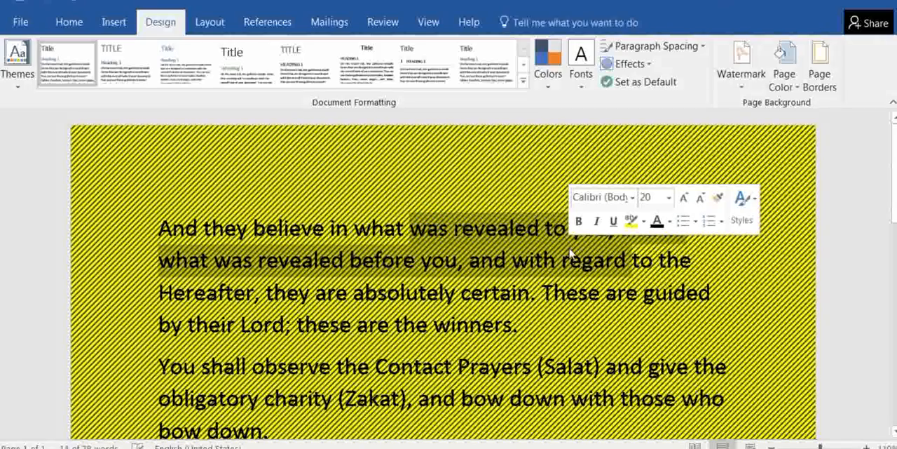
pyautogui.press('Delete')
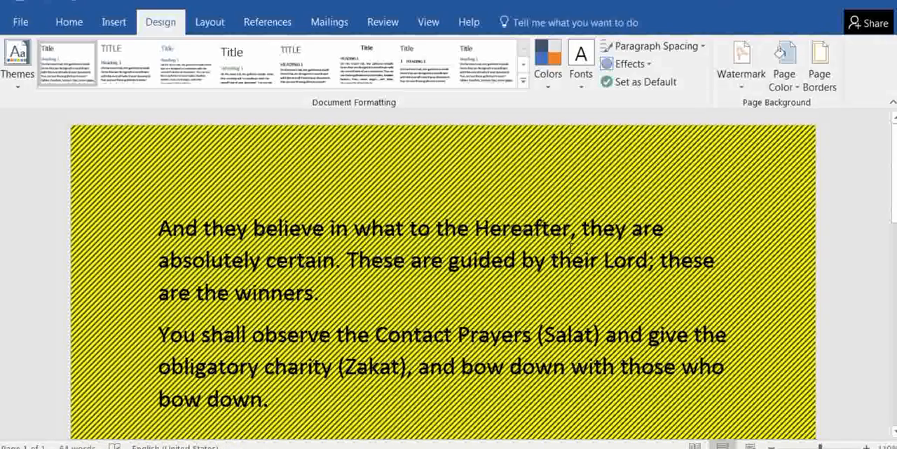
pyautogui.hotkey('ctrl', 'z')
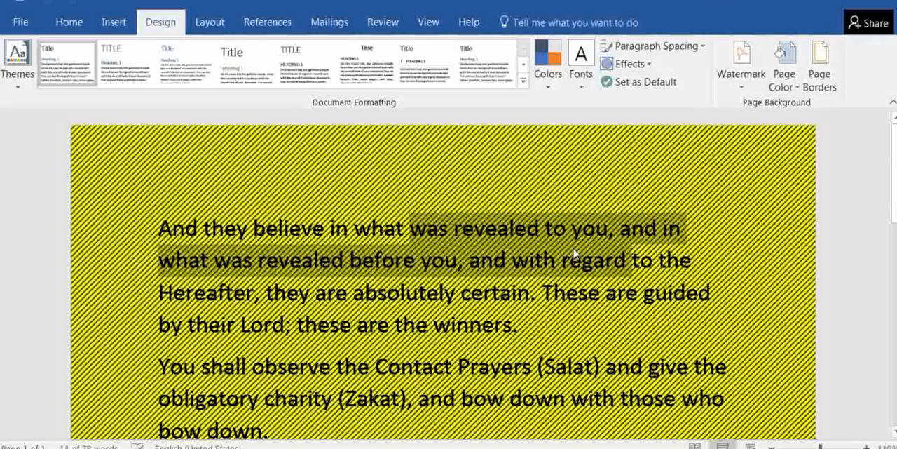
pyautogui.click(563, 261)
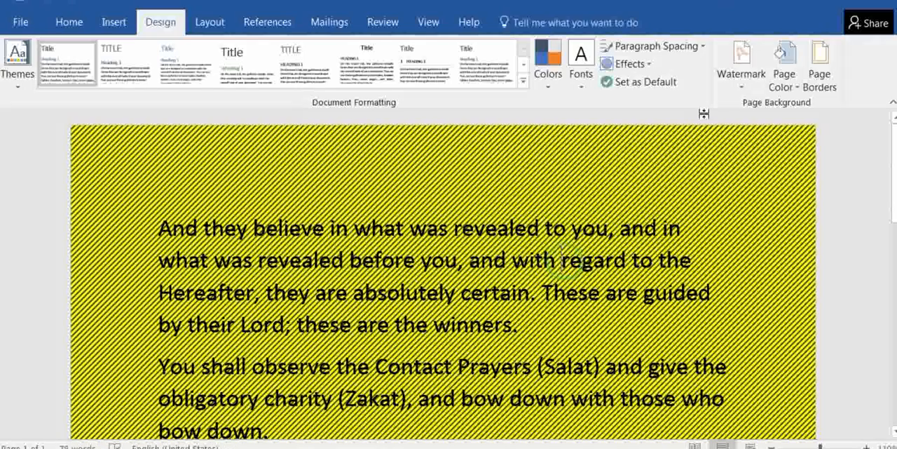
# Fill the page background with the Hydrangeas sample picture, working offline, look over the page, and undo the picture fill
pyautogui.click(800, 84)
pyautogui.click(810, 298)
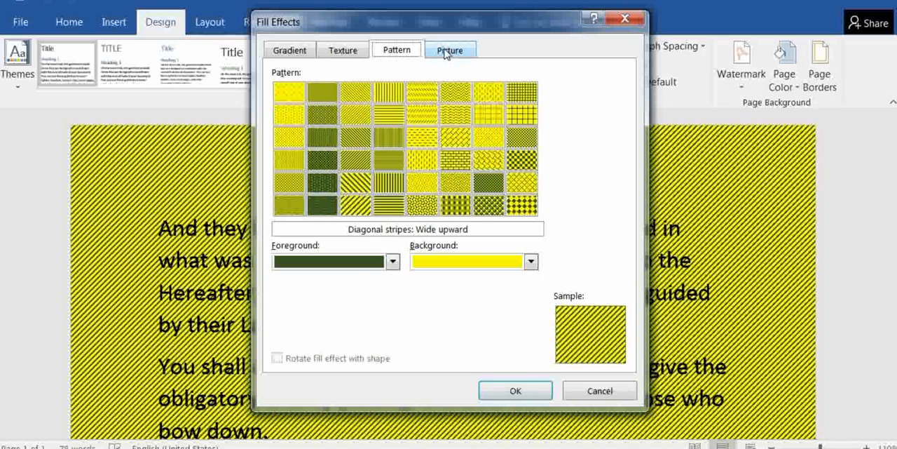
pyautogui.click(446, 53)
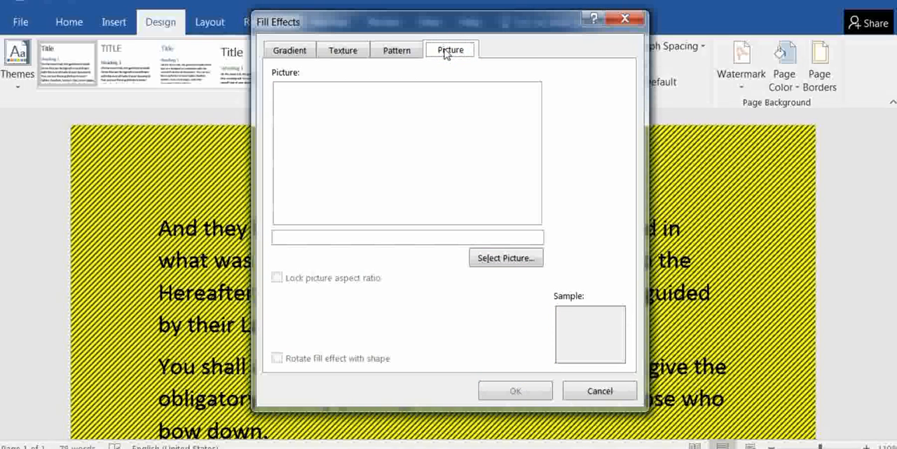
pyautogui.click(492, 260)
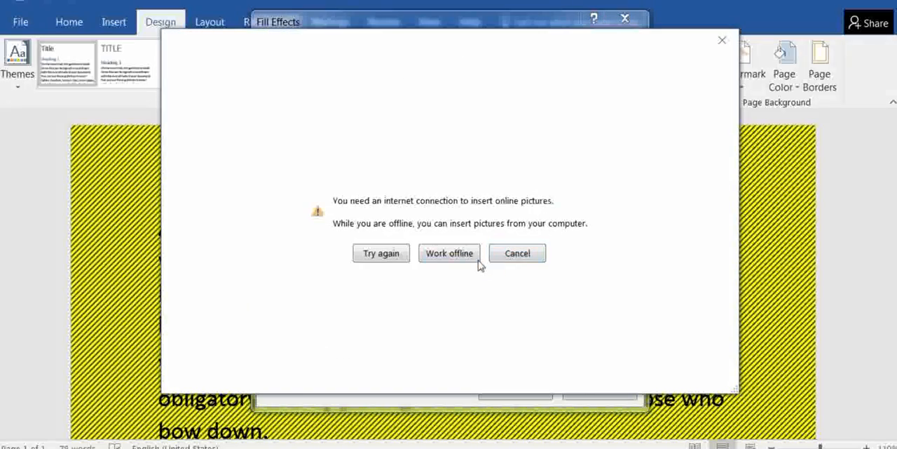
pyautogui.click(457, 257)
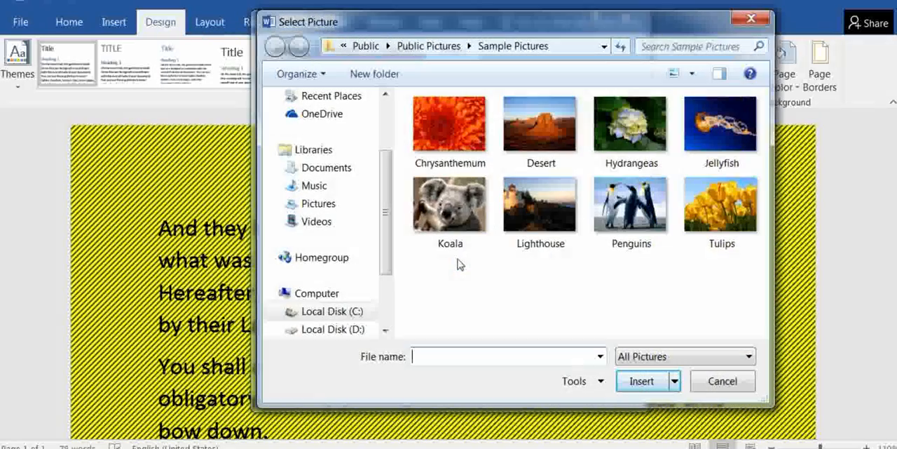
pyautogui.click(625, 131)
pyautogui.click(642, 382)
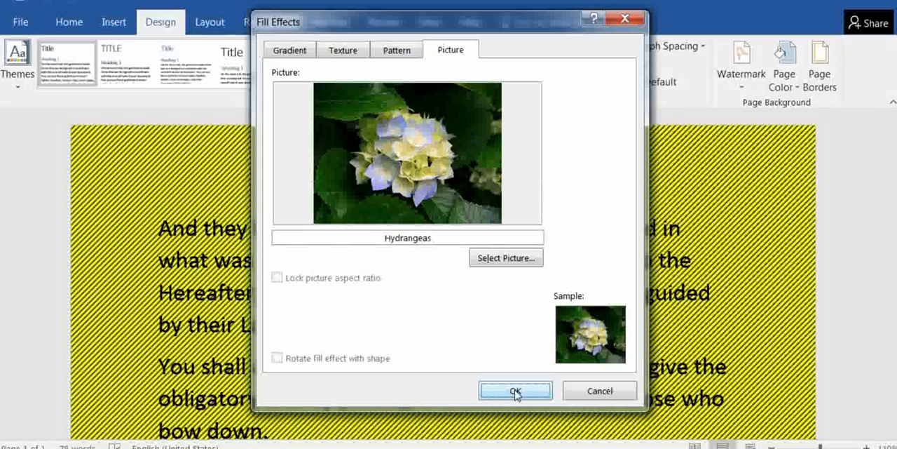
pyautogui.click(515, 391)
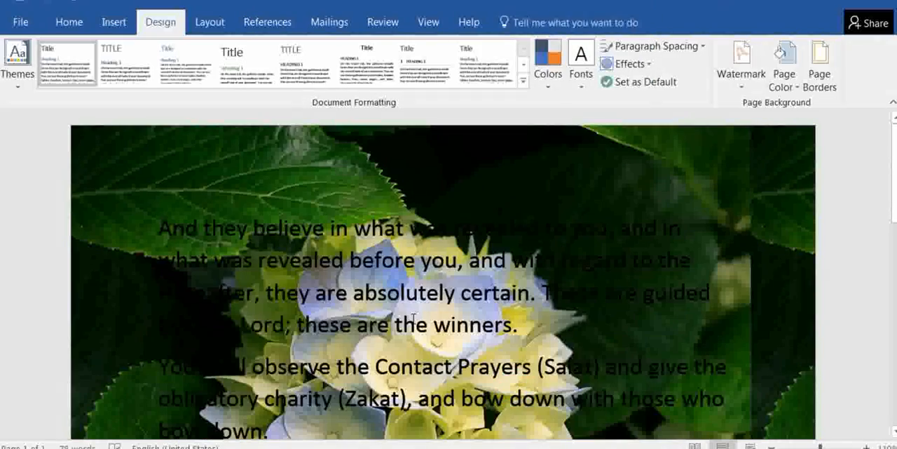
pyautogui.scroll(-10, 414, 319)
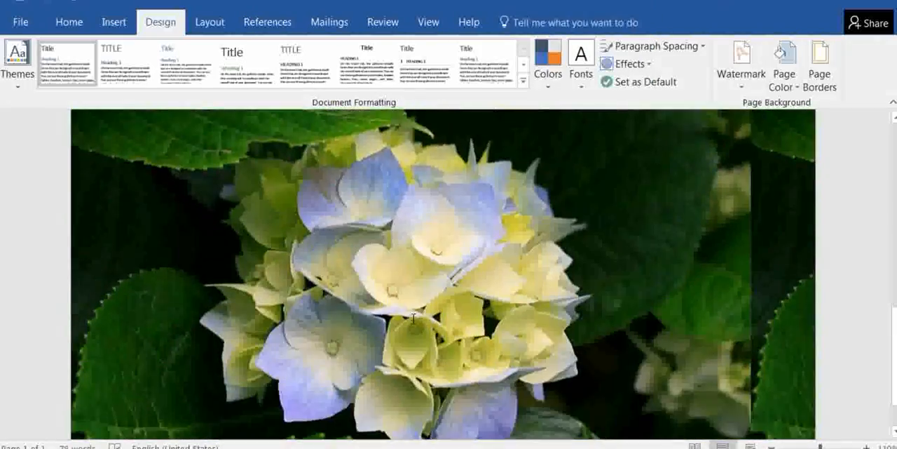
pyautogui.scroll(8, 415, 319)
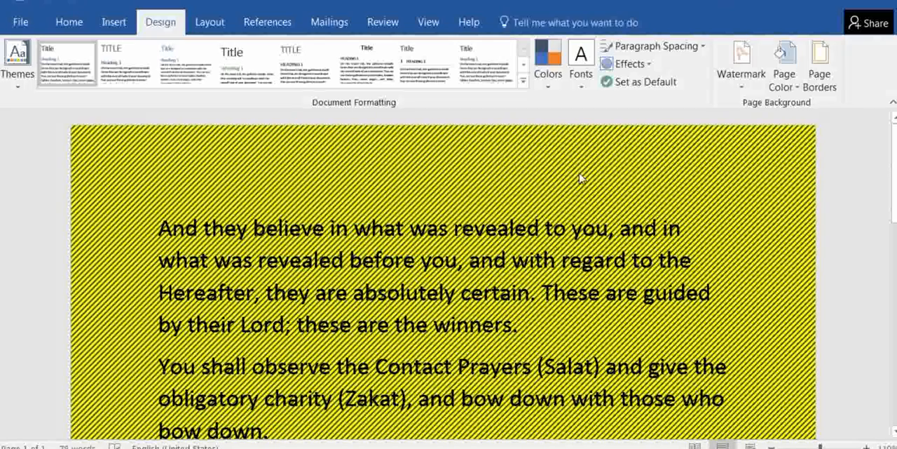
pyautogui.click(785, 74)
pyautogui.click(815, 298)
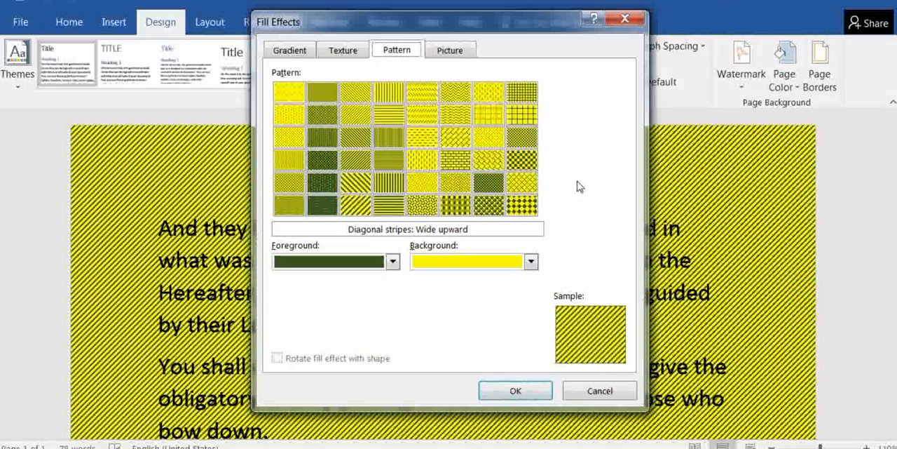
pyautogui.click(450, 51)
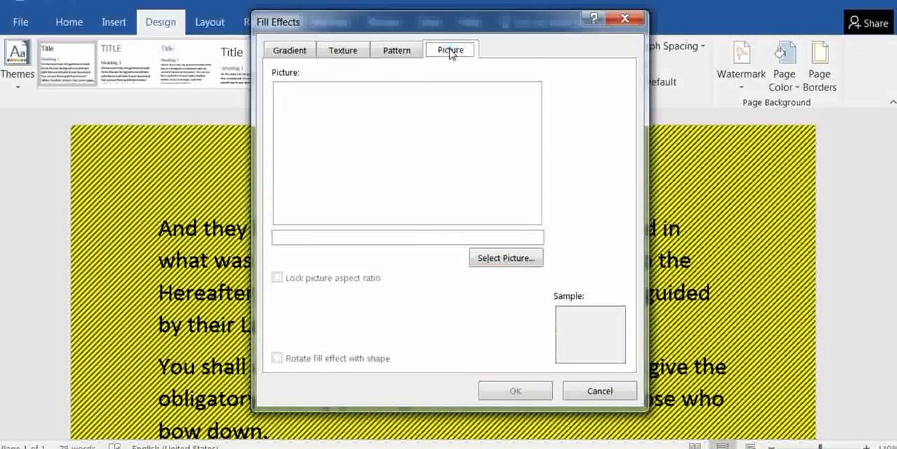
pyautogui.click(396, 53)
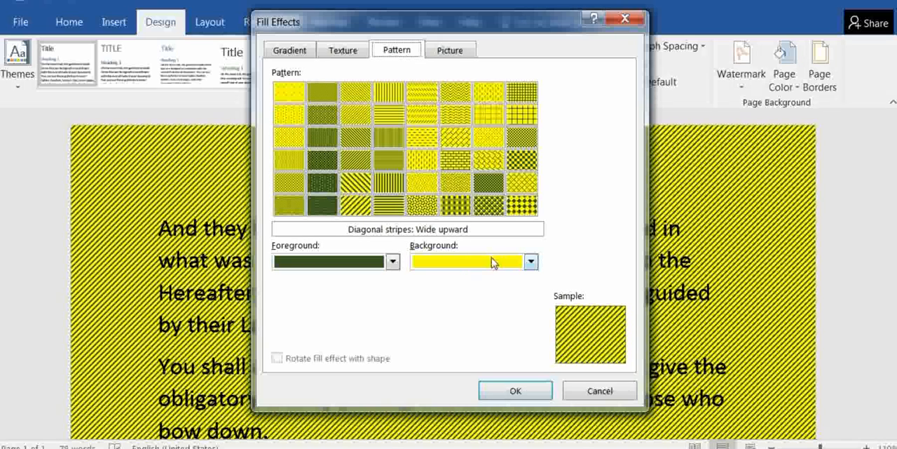
pyautogui.click(354, 56)
pyautogui.click(588, 389)
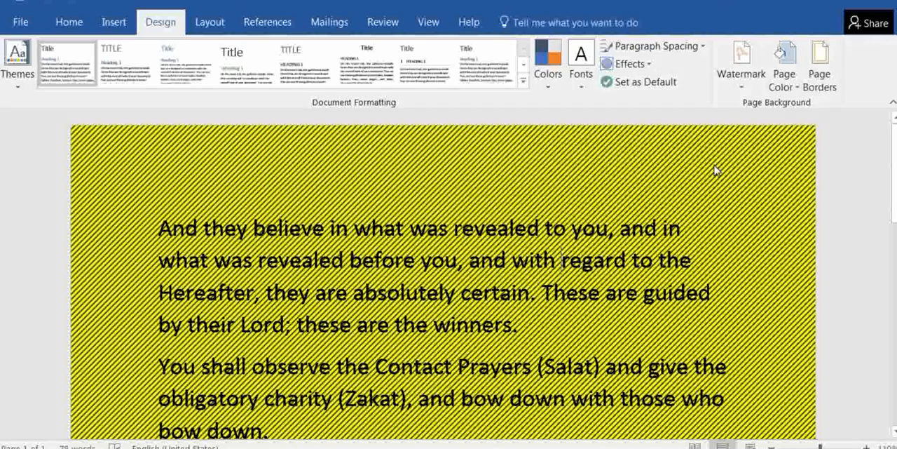
# Set up a box border for the paragraph, 3 pt wide, in standard blue
pyautogui.click(820, 70)
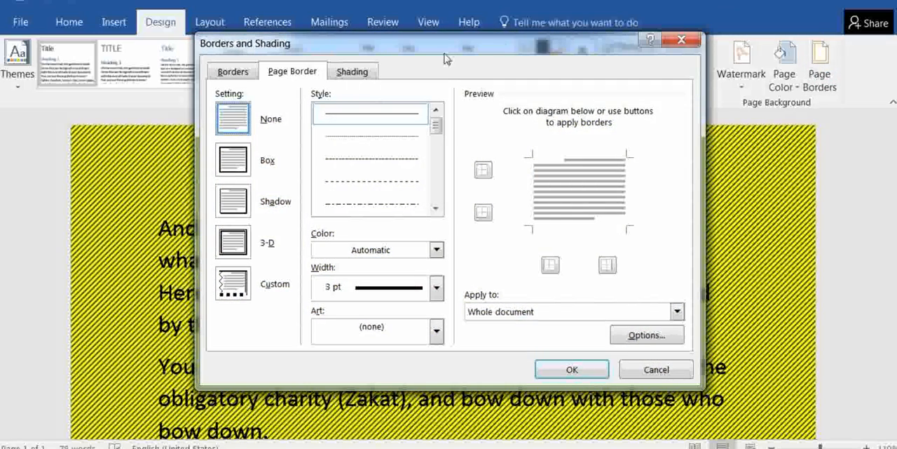
pyautogui.click(236, 73)
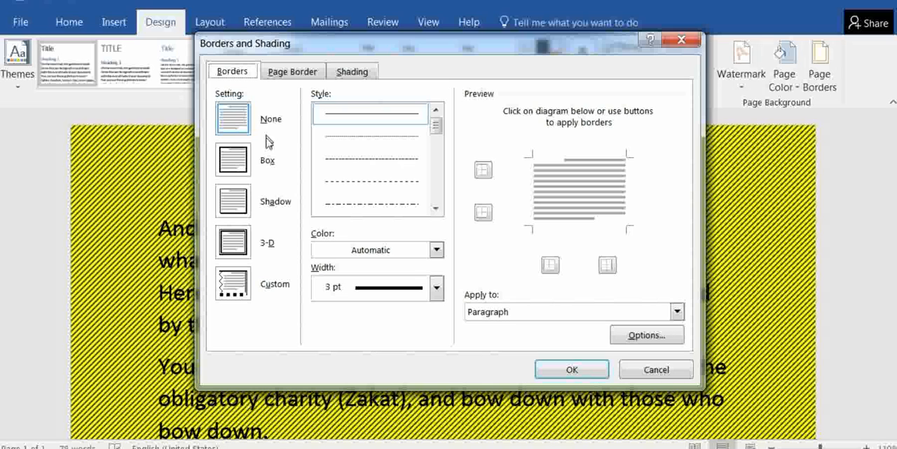
pyautogui.click(238, 167)
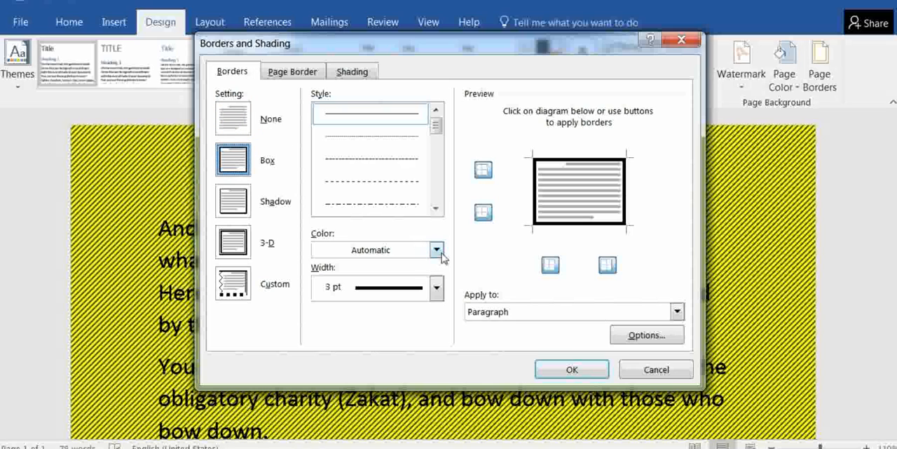
pyautogui.click(437, 286)
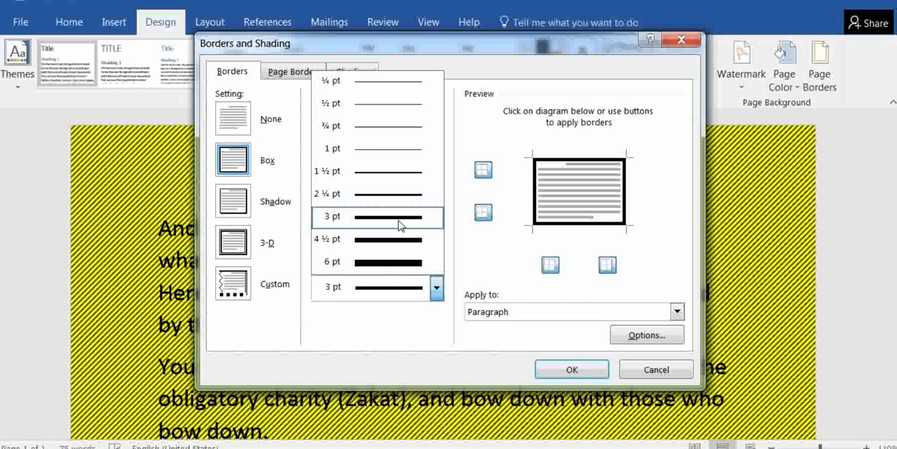
pyautogui.click(399, 217)
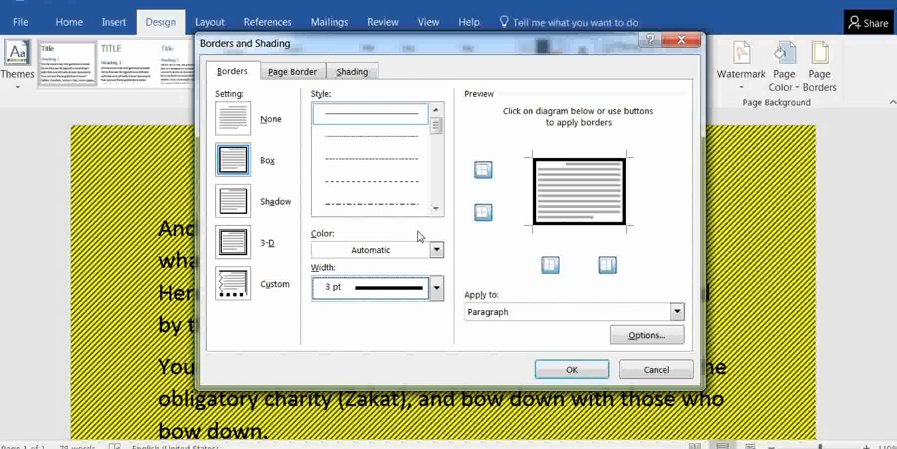
pyautogui.click(436, 250)
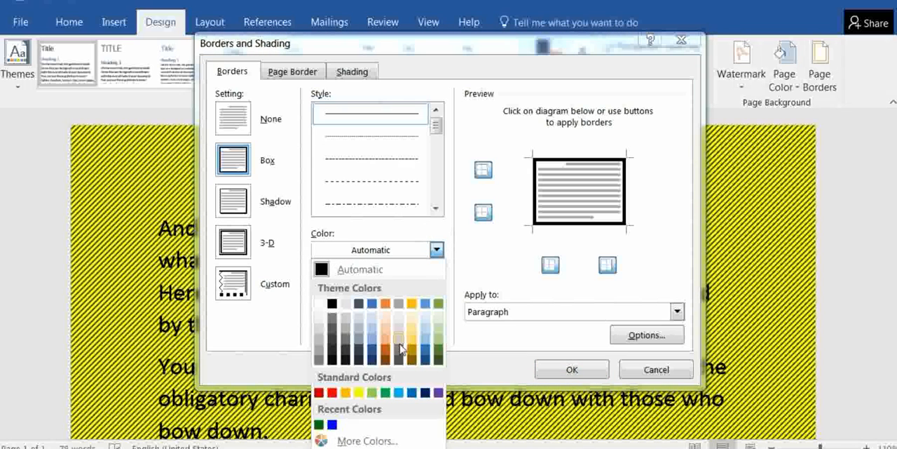
pyautogui.click(412, 392)
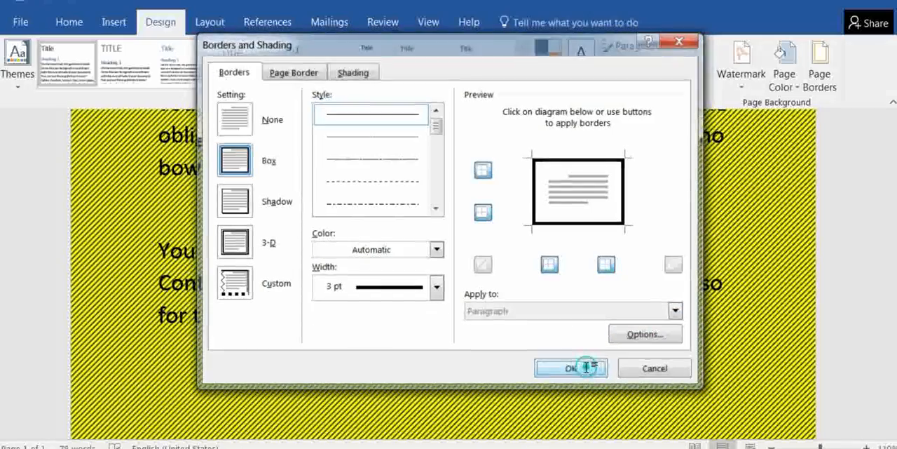
# Apply a solid 3 pt box border in the automatic color to the page, look over the document, and undo the border
pyautogui.click(586, 370)
pyautogui.scroll(-10, 591, 366)
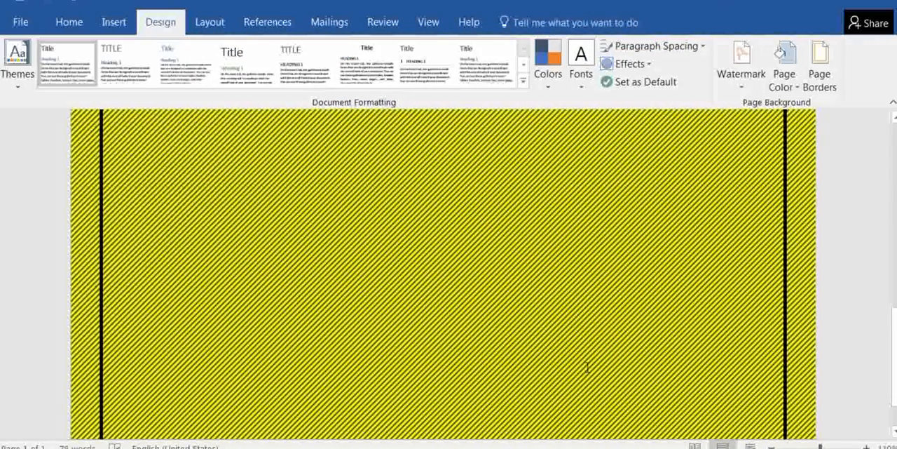
pyautogui.scroll(10, 591, 366)
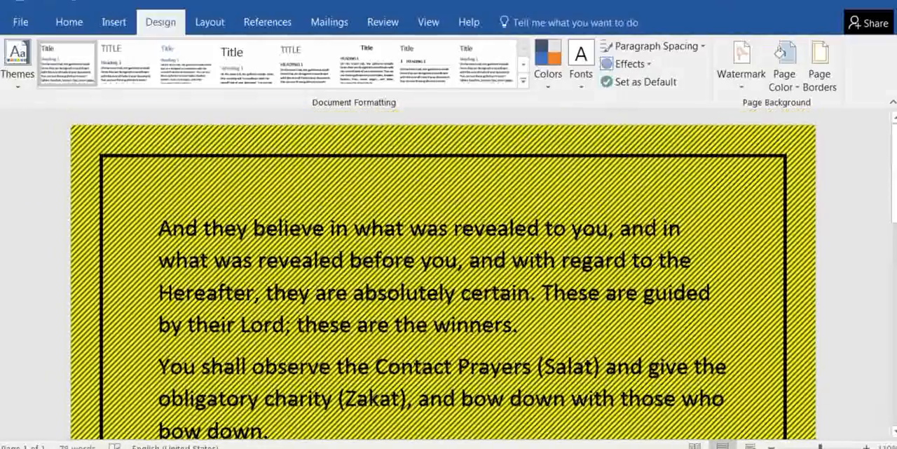
pyautogui.scroll(-5, 591, 366)
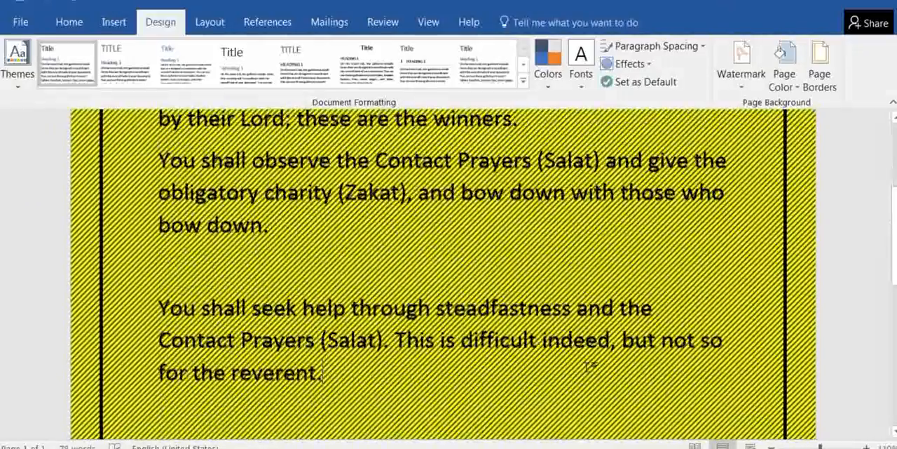
pyautogui.scroll(5, 591, 366)
pyautogui.scroll(-3, 591, 366)
pyautogui.scroll(-3, 591, 366)
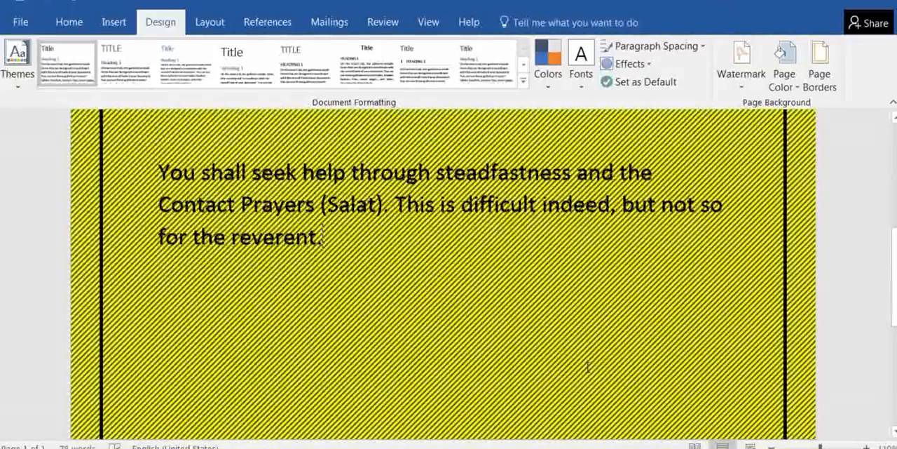
pyautogui.scroll(5, 591, 366)
pyautogui.scroll(-6, 591, 366)
pyautogui.scroll(2, 587, 366)
pyautogui.scroll(4, 588, 366)
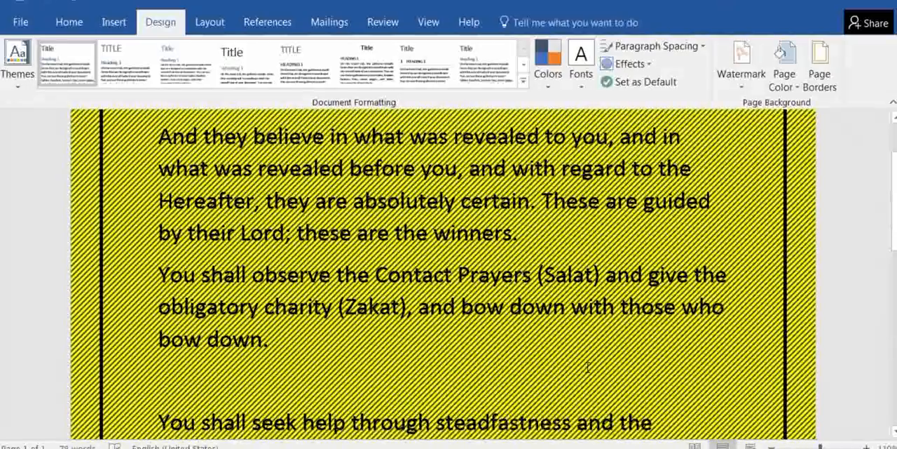
pyautogui.scroll(-2, 587, 366)
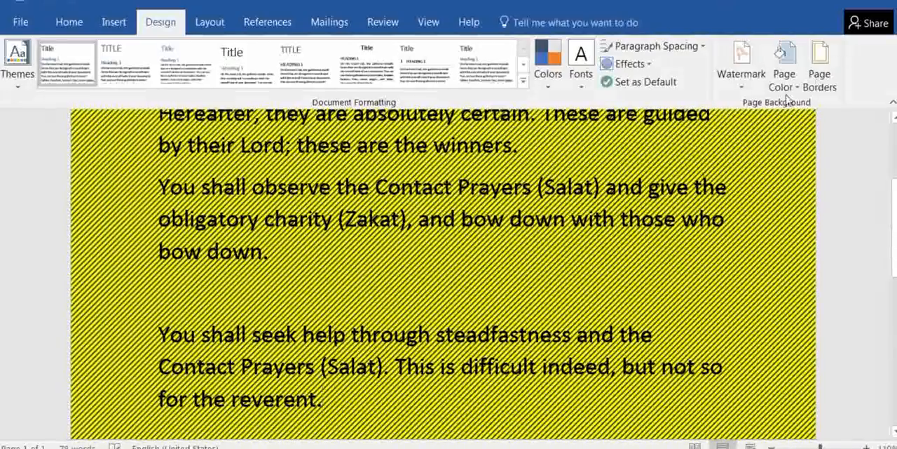
# Apply a dashed 4 ½ pt box border in standard dark blue to the whole document, look it over, and undo the border
pyautogui.click(820, 72)
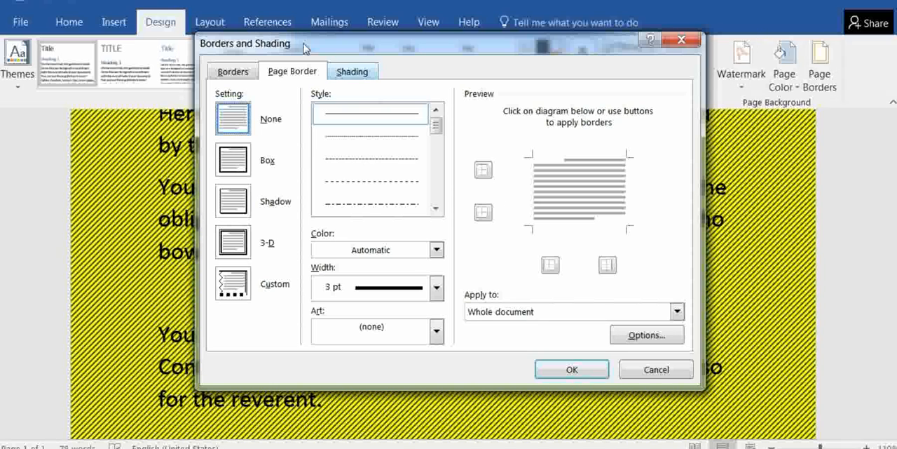
pyautogui.click(382, 159)
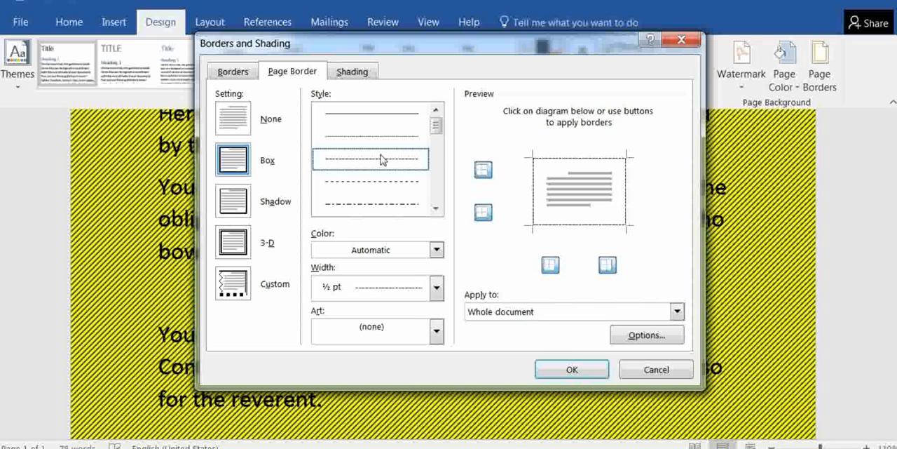
pyautogui.click(436, 251)
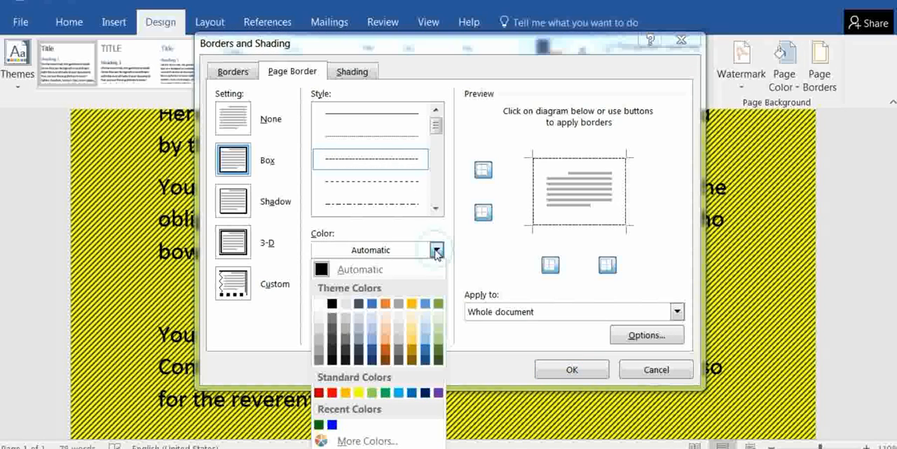
pyautogui.click(426, 395)
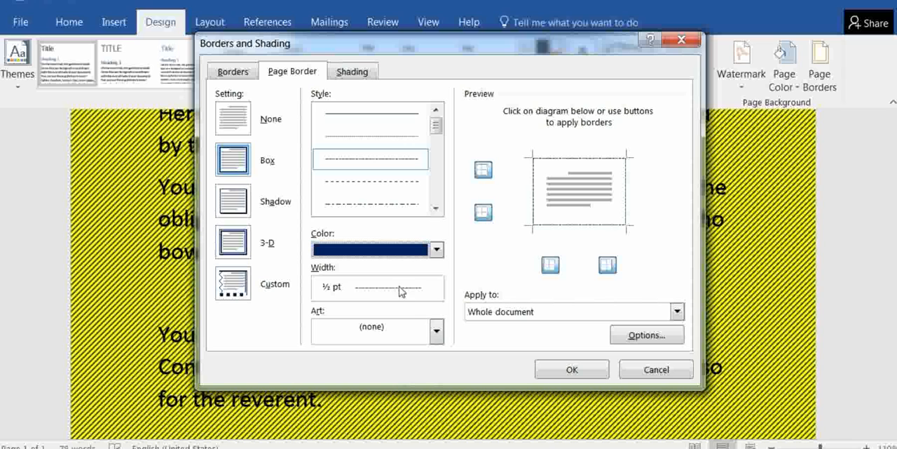
pyautogui.click(436, 287)
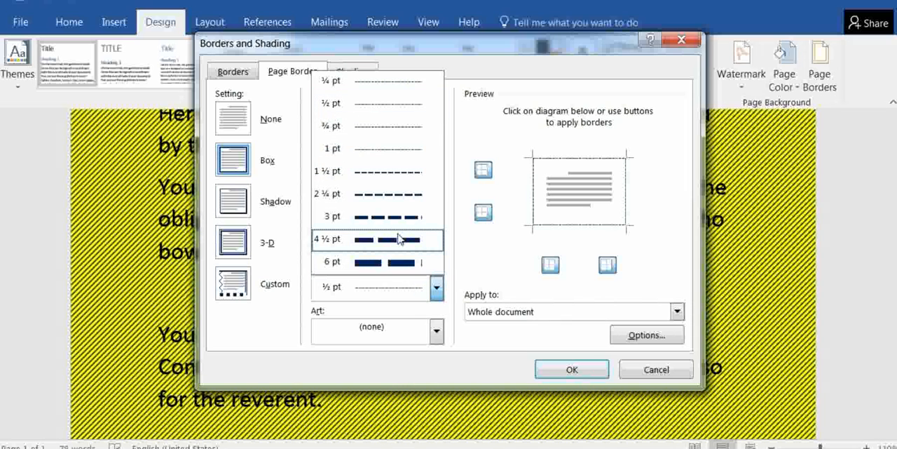
pyautogui.click(375, 242)
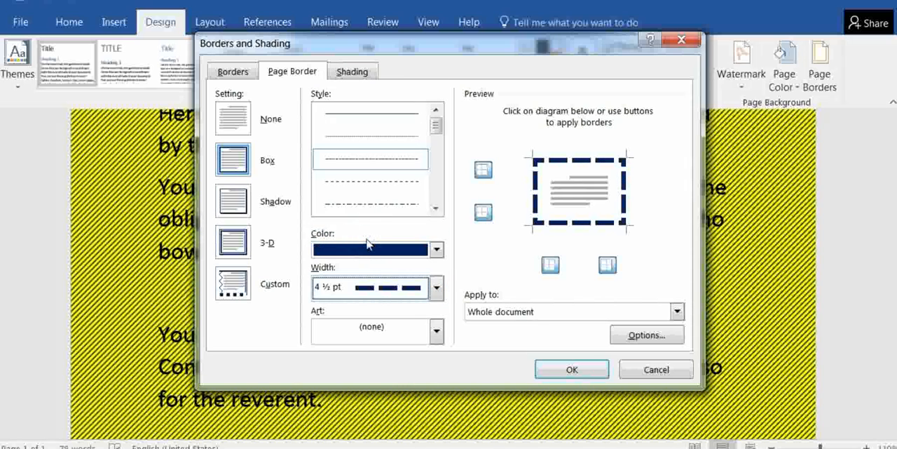
pyautogui.click(569, 372)
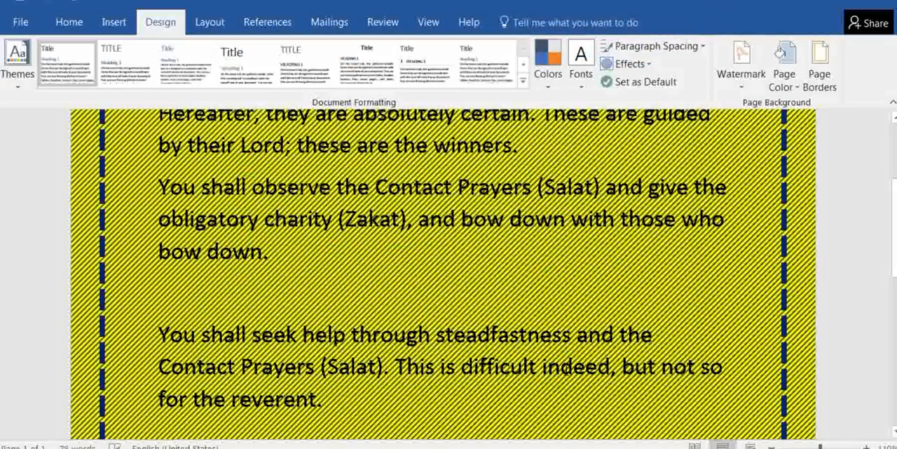
pyautogui.scroll(-5, 567, 370)
pyautogui.scroll(6, 566, 370)
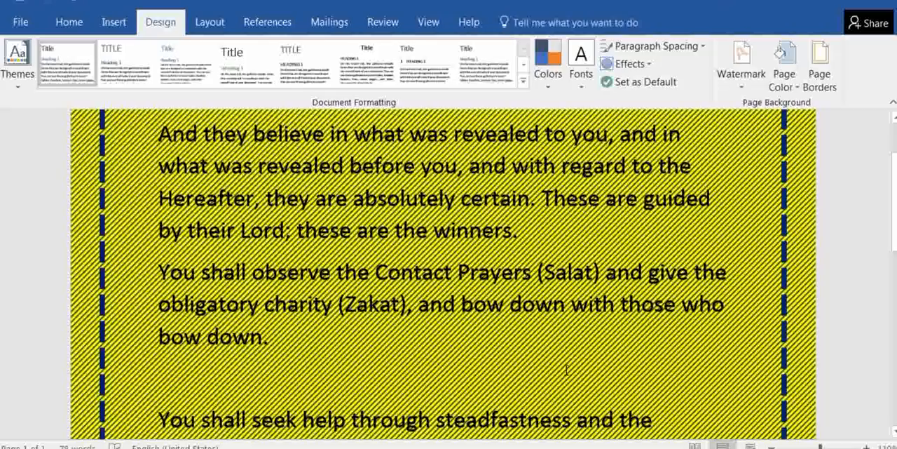
pyautogui.scroll(2, 566, 370)
pyautogui.scroll(-4, 633, 238)
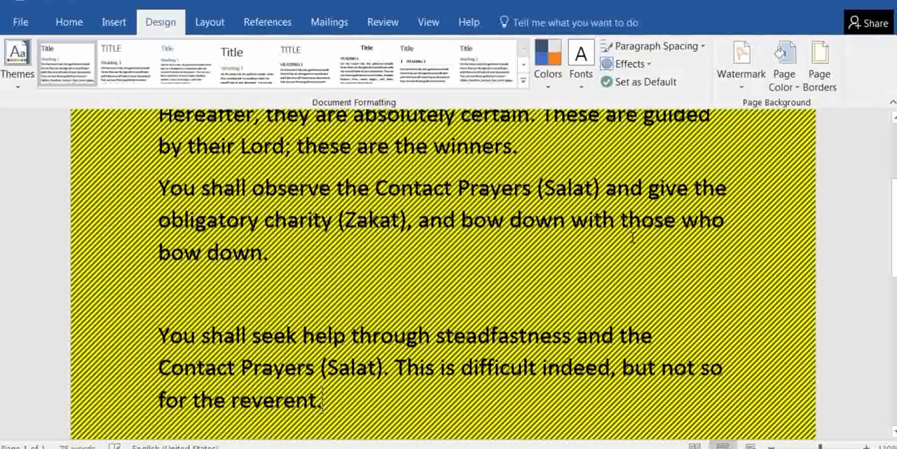
# Apply a solid 3 pt shadow page border in standard green to the whole document, look it over, and undo the border
pyautogui.click(817, 79)
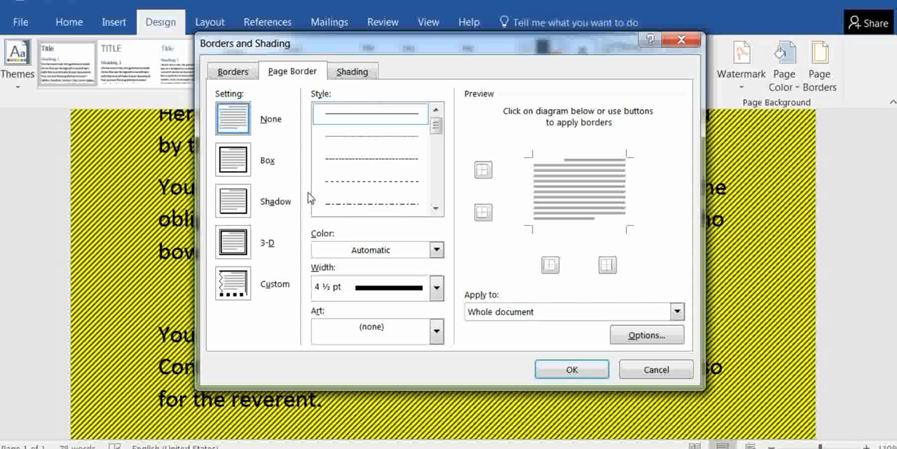
pyautogui.click(238, 204)
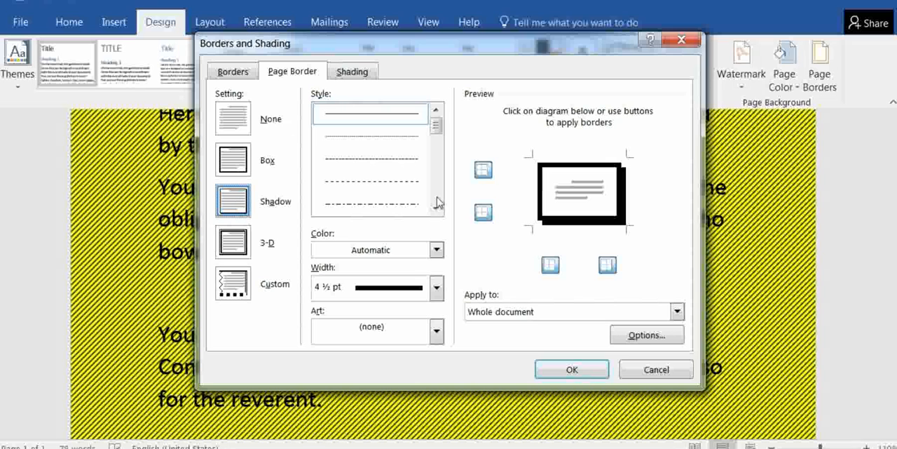
pyautogui.click(436, 288)
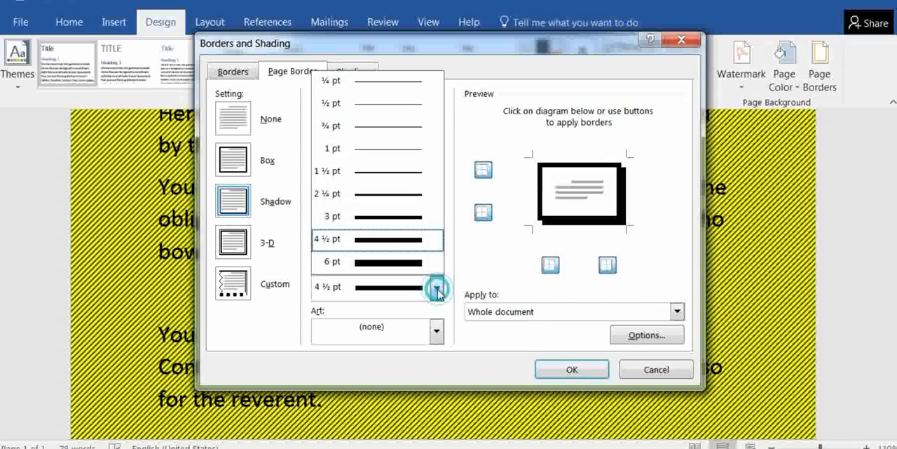
pyautogui.click(410, 218)
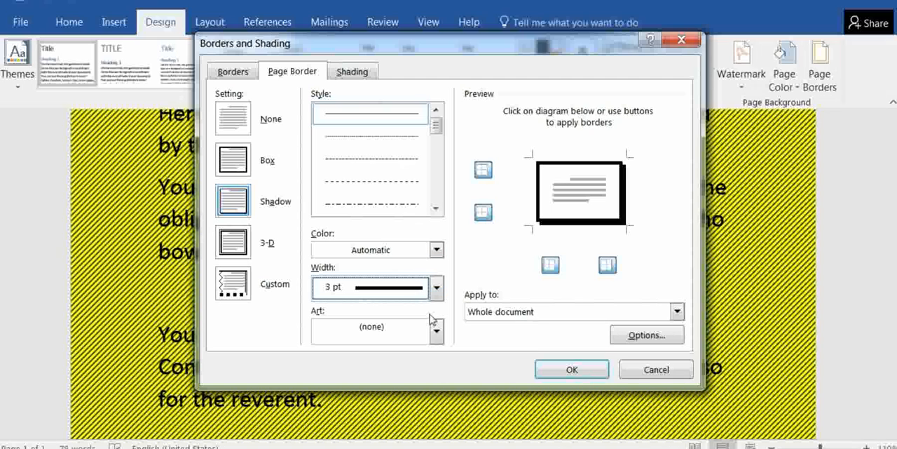
pyautogui.click(437, 250)
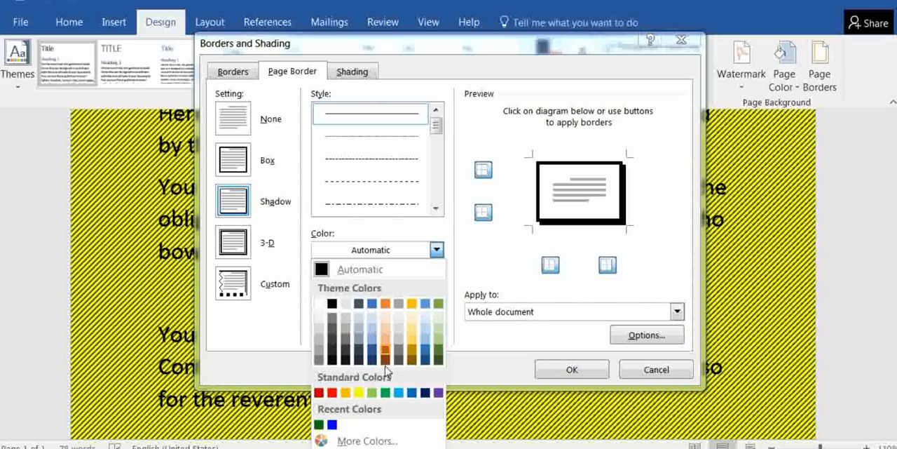
pyautogui.click(385, 393)
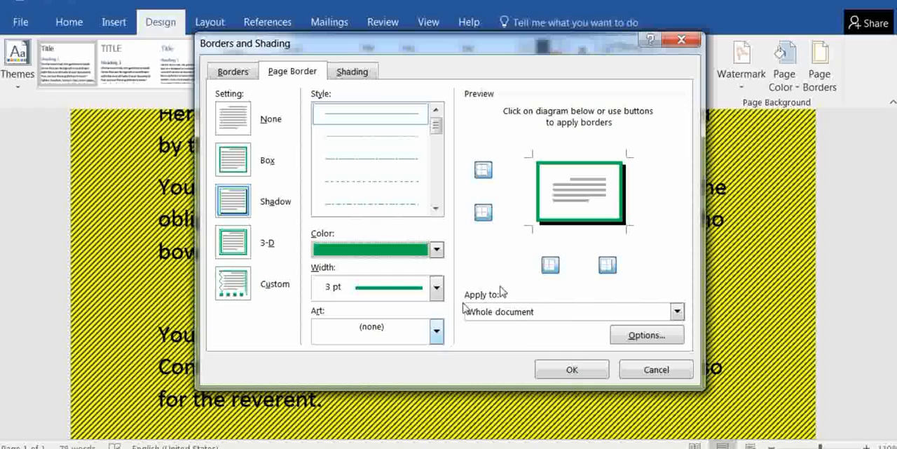
pyautogui.click(571, 370)
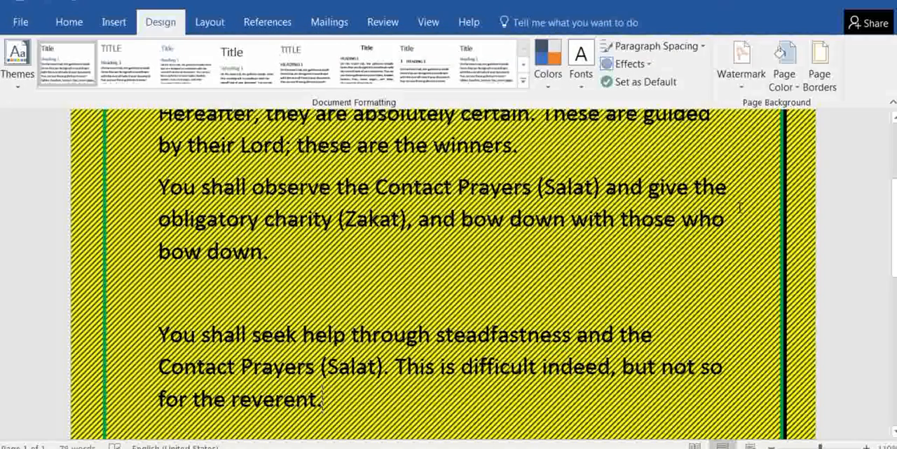
pyautogui.scroll(5, 741, 207)
pyautogui.scroll(-4, 741, 207)
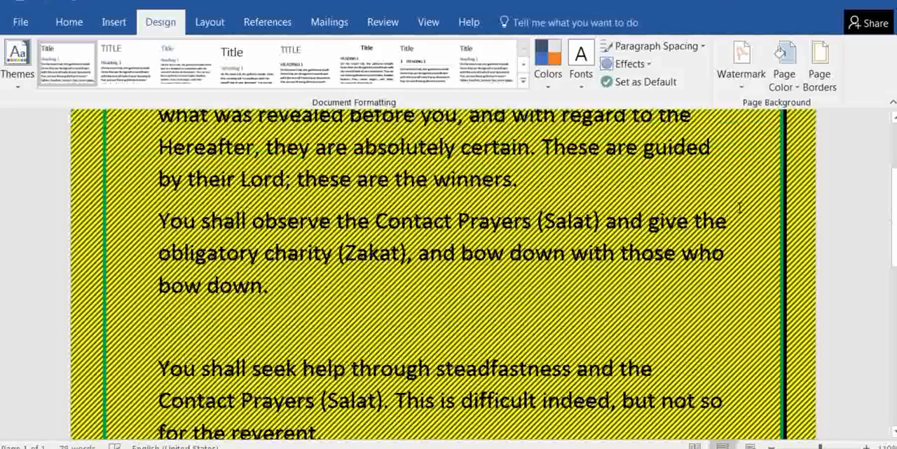
pyautogui.scroll(-6, 739, 208)
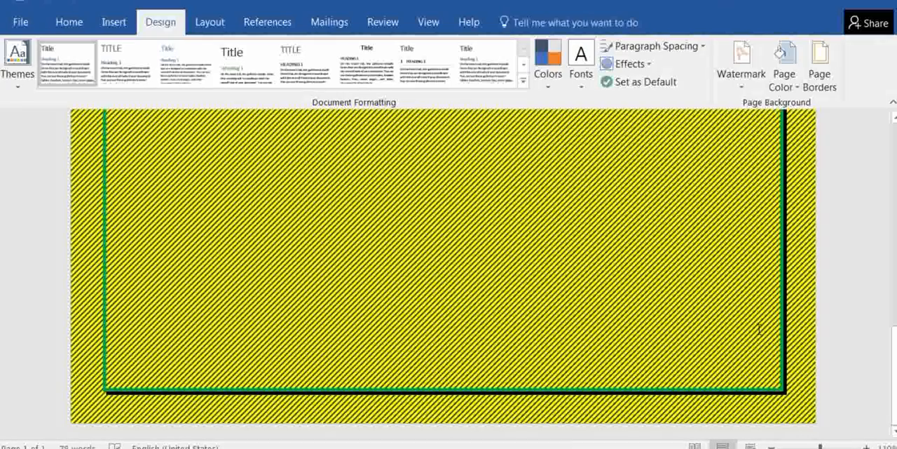
pyautogui.scroll(5, 760, 329)
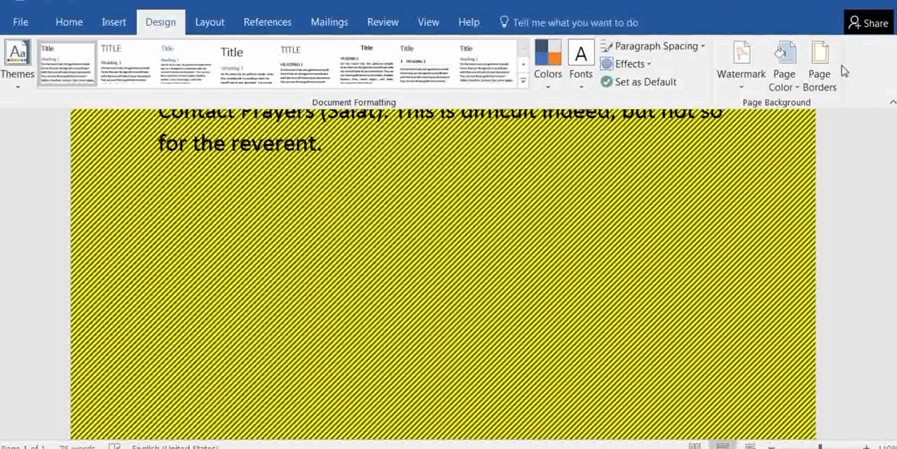
# Apply a solid 3 pt 3-D page border in standard red to the whole document, look it over, and undo the border
pyautogui.click(819, 77)
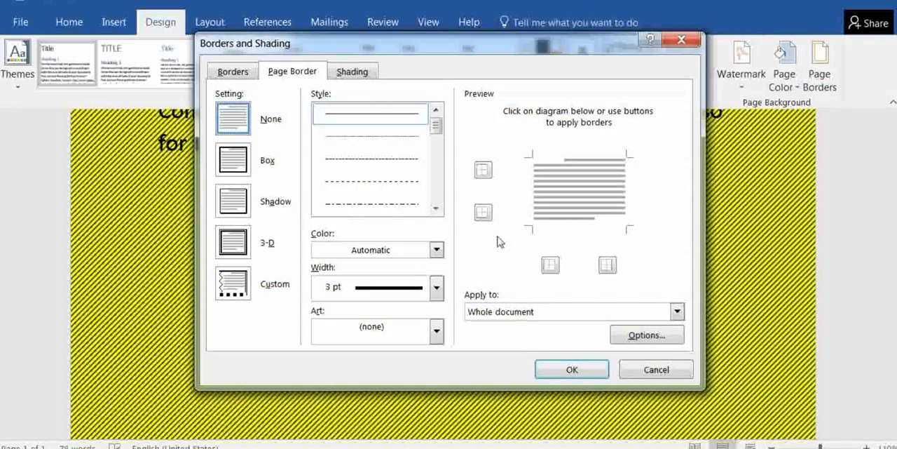
pyautogui.click(236, 242)
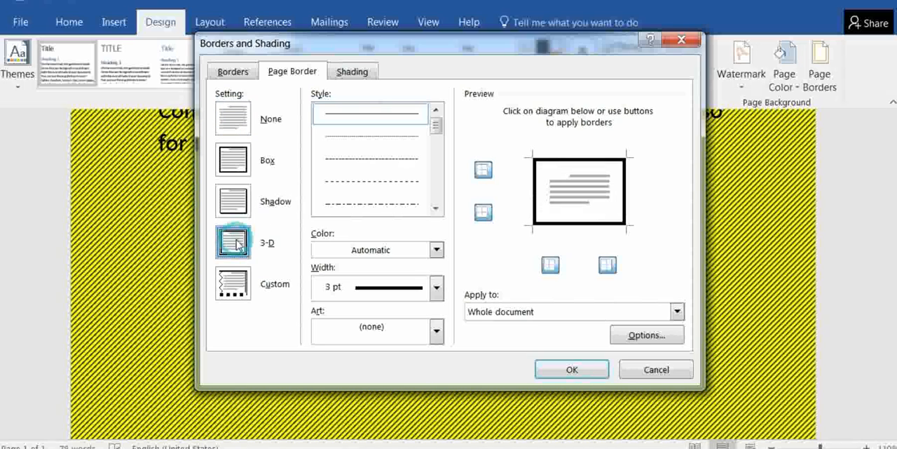
pyautogui.click(436, 249)
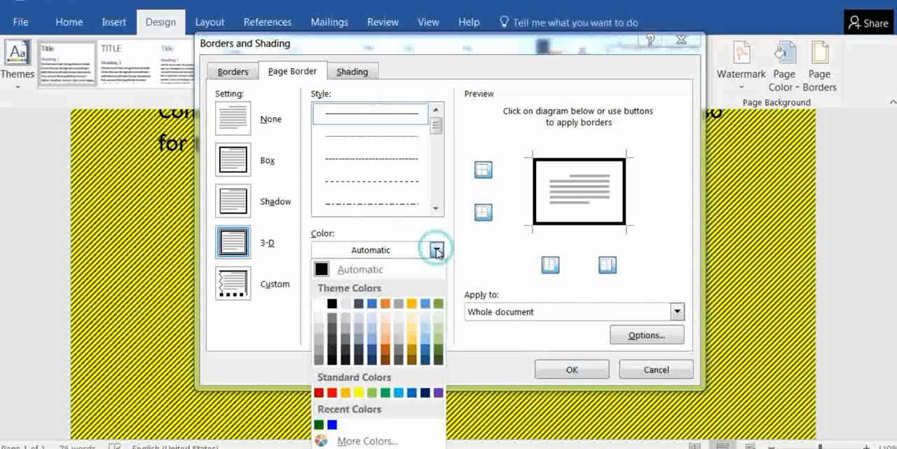
pyautogui.click(332, 393)
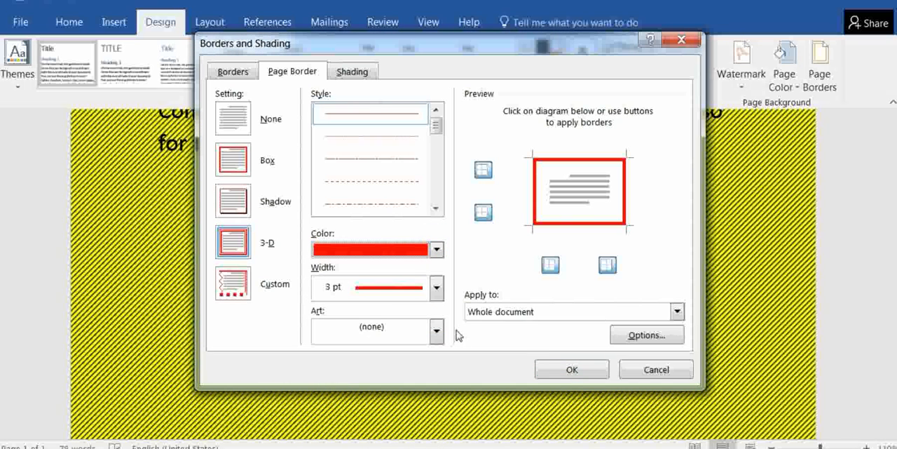
pyautogui.click(569, 365)
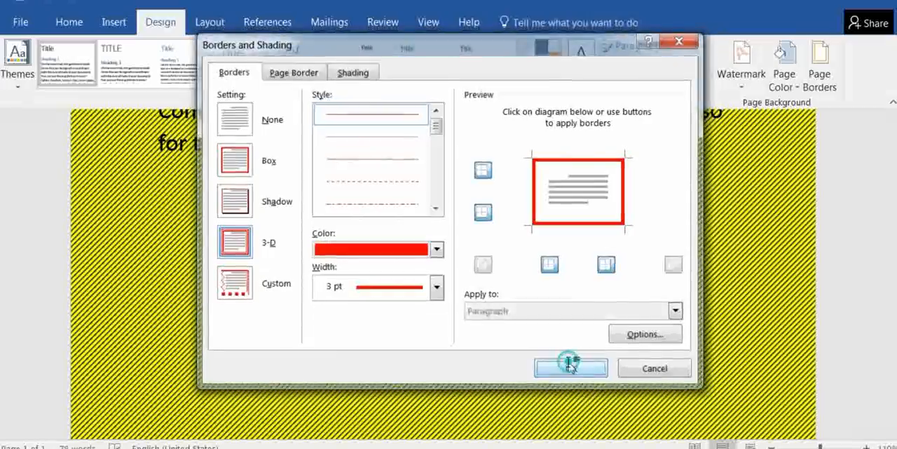
pyautogui.scroll(-5, 570, 361)
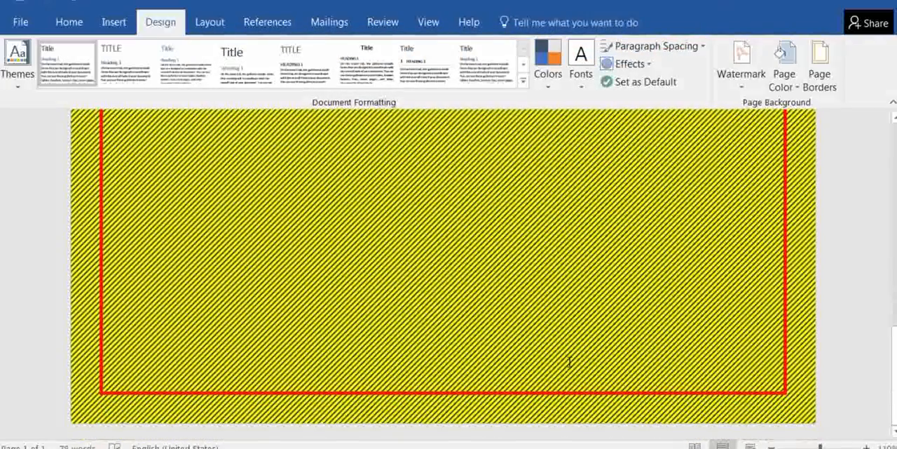
pyautogui.scroll(10, 570, 361)
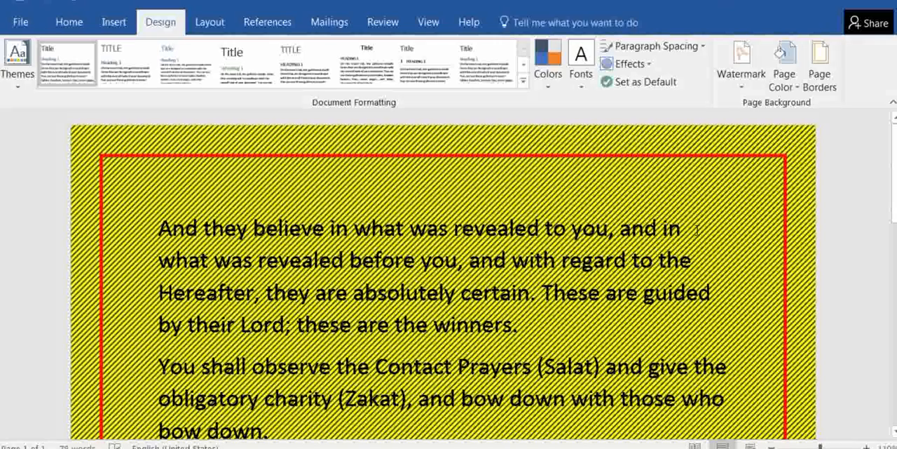
pyautogui.scroll(-5, 697, 232)
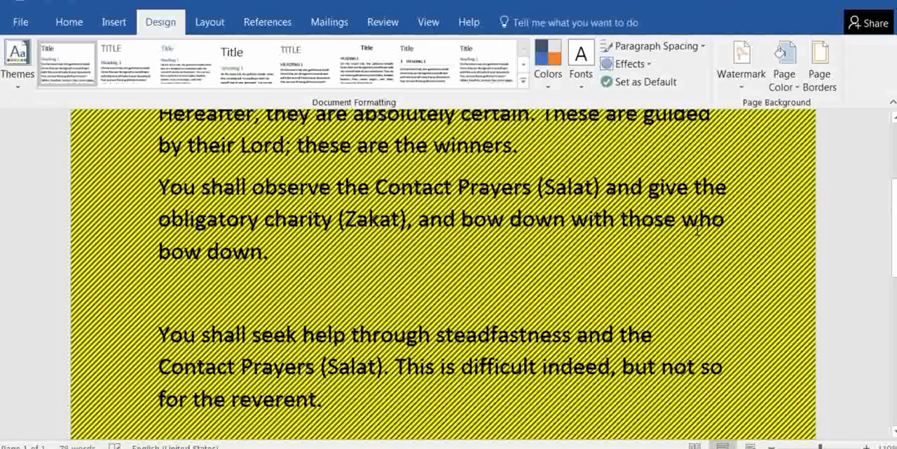
# Apply a custom solid 4 ½ pt border in the automatic color to the page's bottom, right and top edges only, and look it over
pyautogui.click(820, 77)
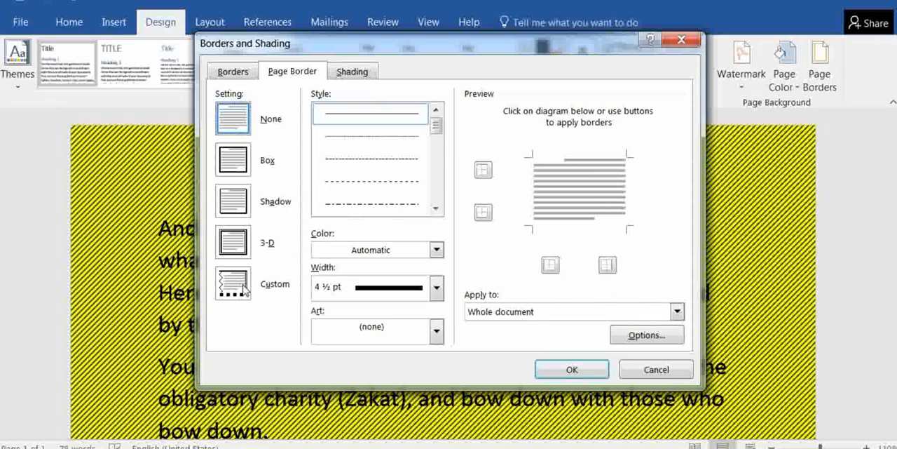
pyautogui.click(239, 287)
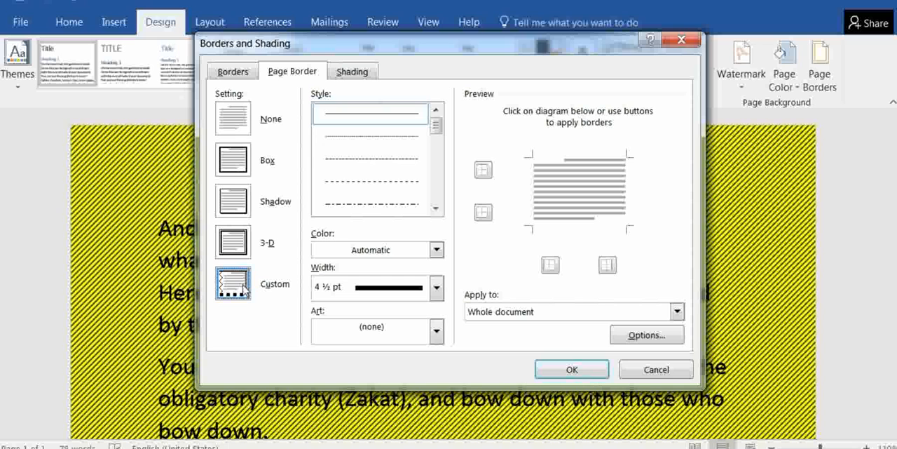
pyautogui.click(563, 228)
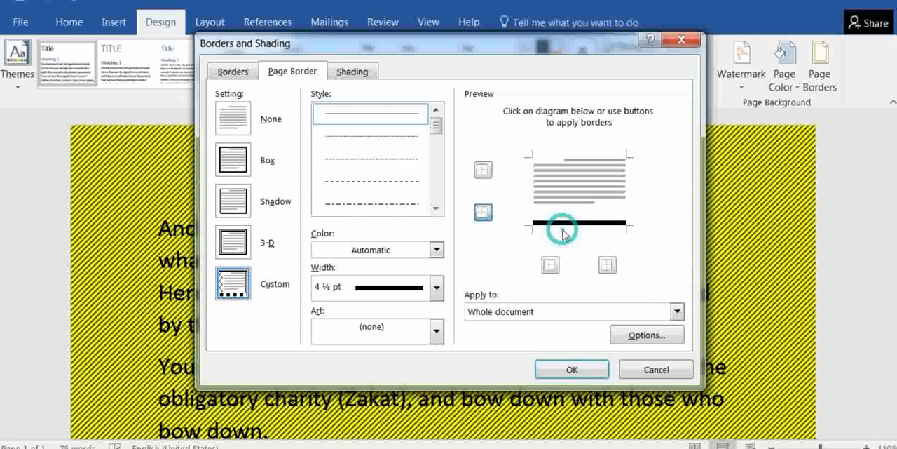
pyautogui.click(625, 188)
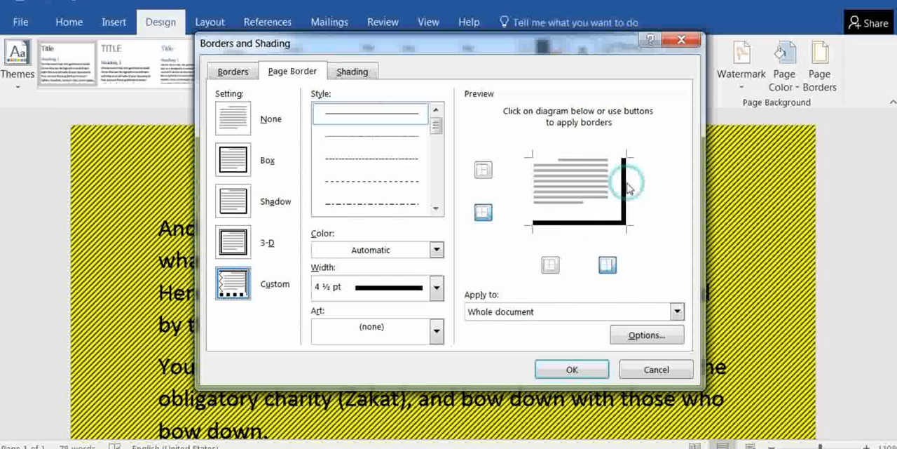
pyautogui.click(581, 162)
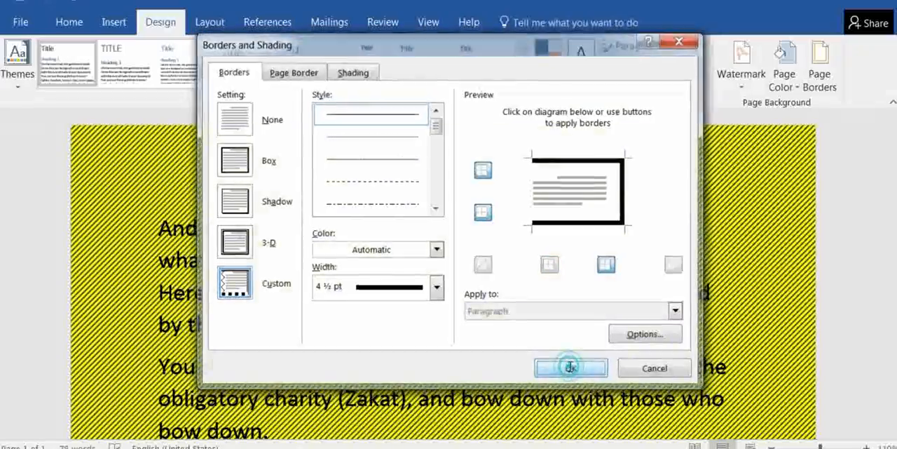
pyautogui.click(572, 369)
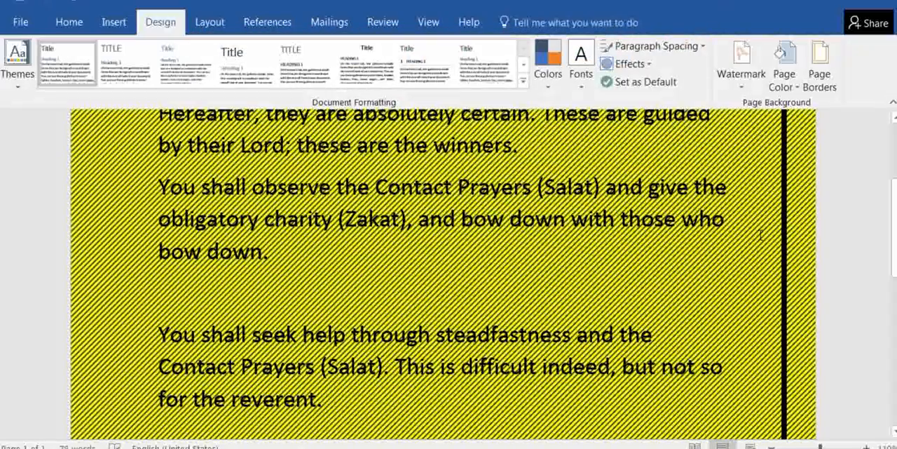
pyautogui.scroll(-5, 761, 235)
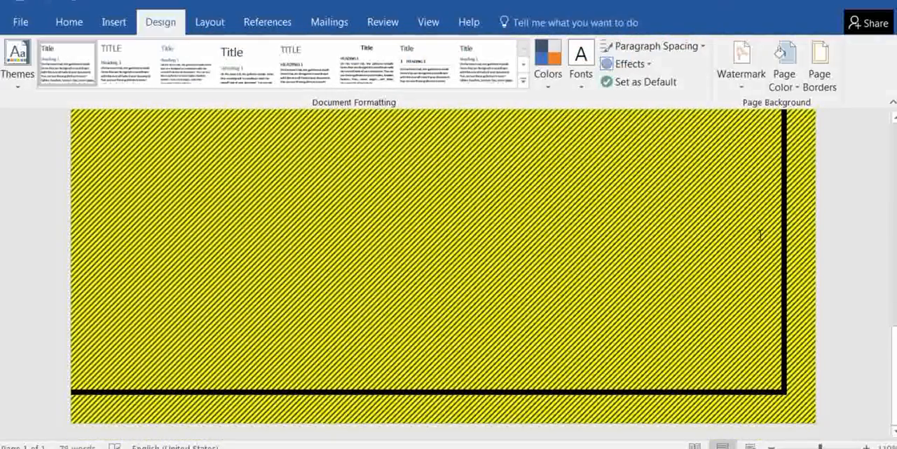
pyautogui.scroll(8, 761, 235)
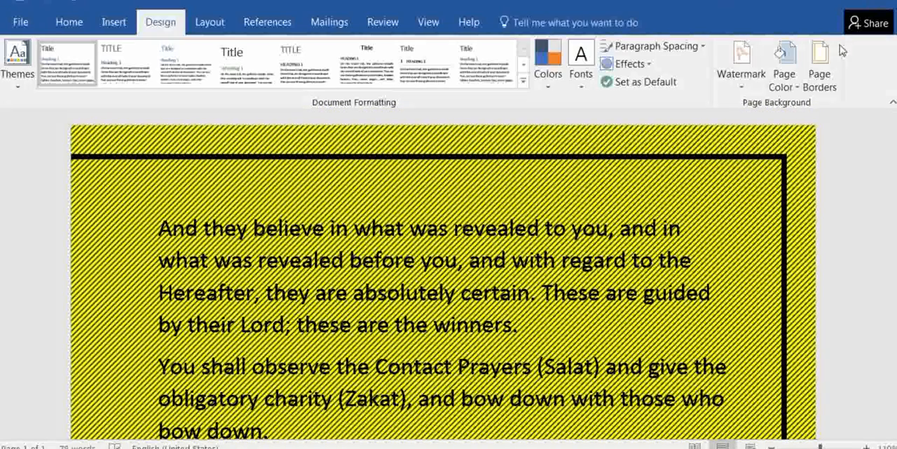
# Apply a 28 pt box page border with the cupcake art to the whole document, look it over, and undo the border
pyautogui.click(822, 75)
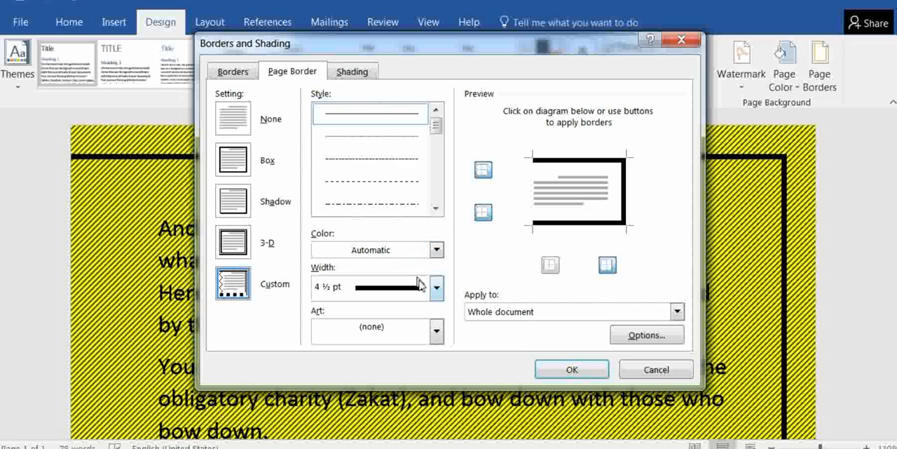
pyautogui.click(233, 159)
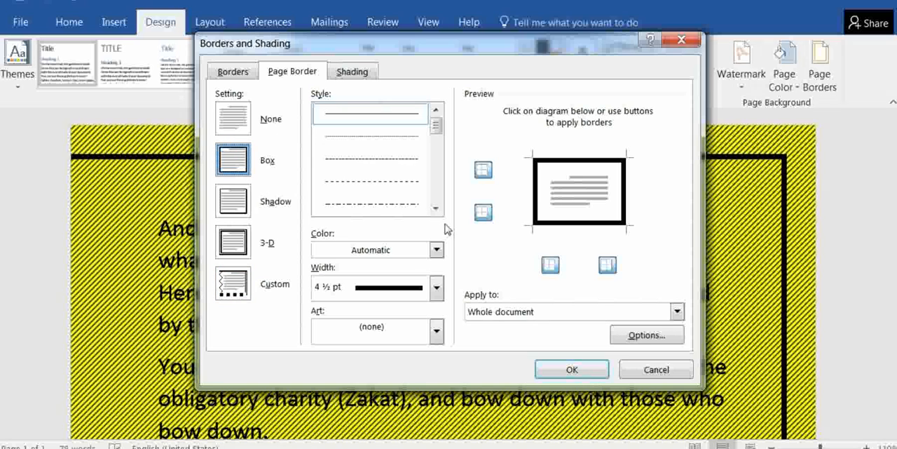
pyautogui.click(437, 333)
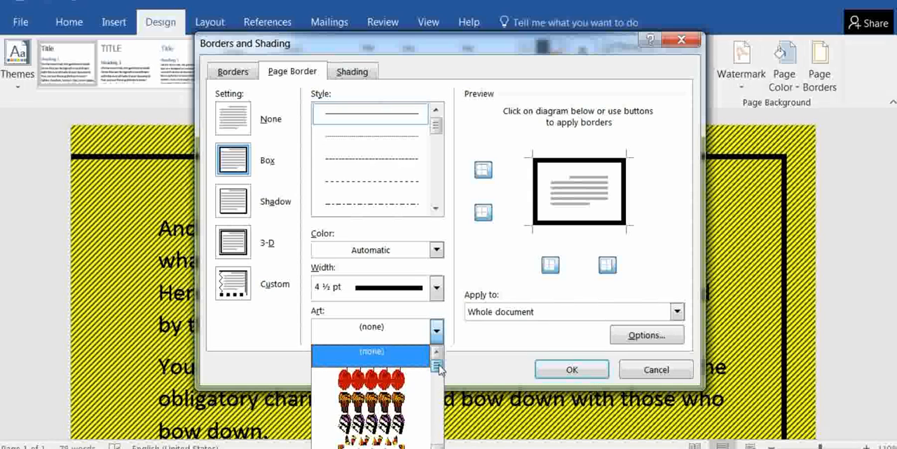
pyautogui.click(379, 401)
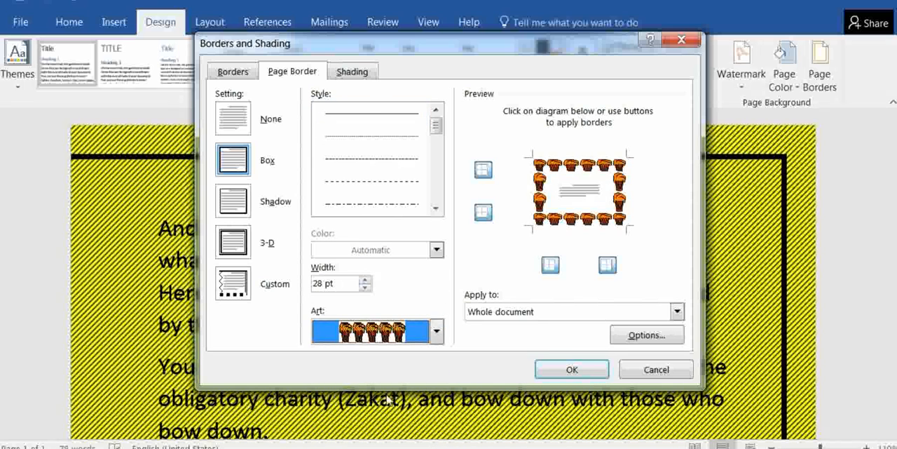
pyautogui.click(566, 370)
pyautogui.scroll(-3, 566, 370)
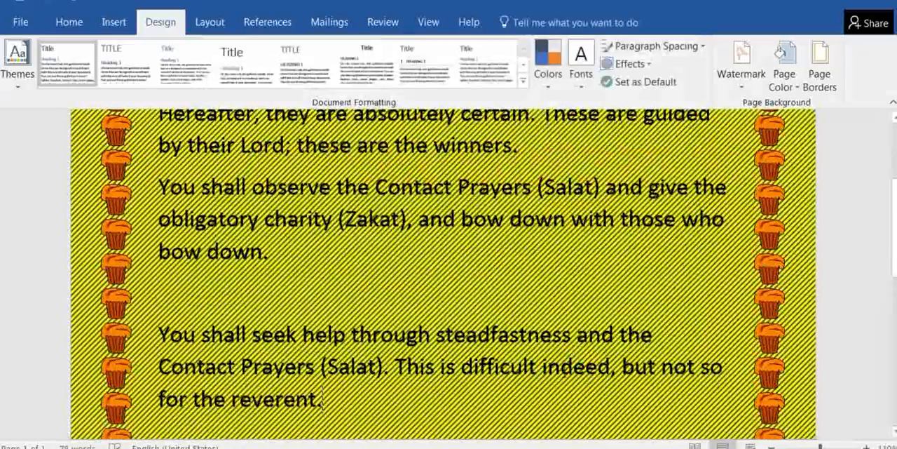
pyautogui.scroll(-5, 566, 370)
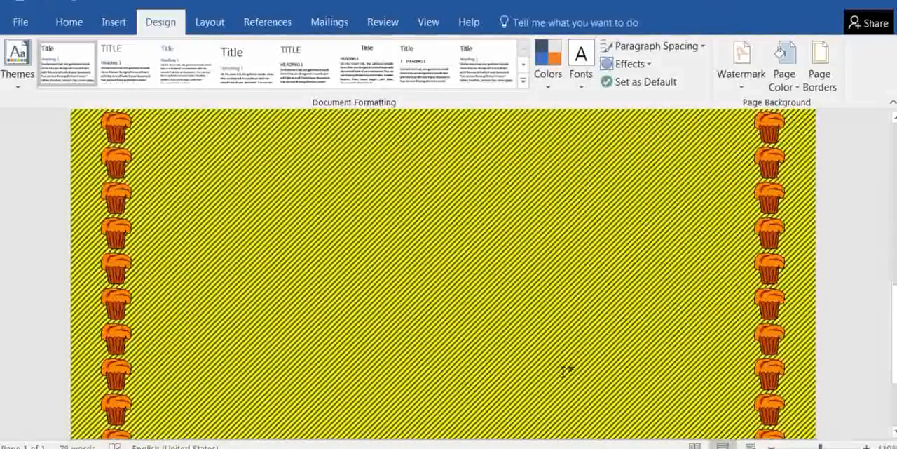
pyautogui.scroll(8, 567, 370)
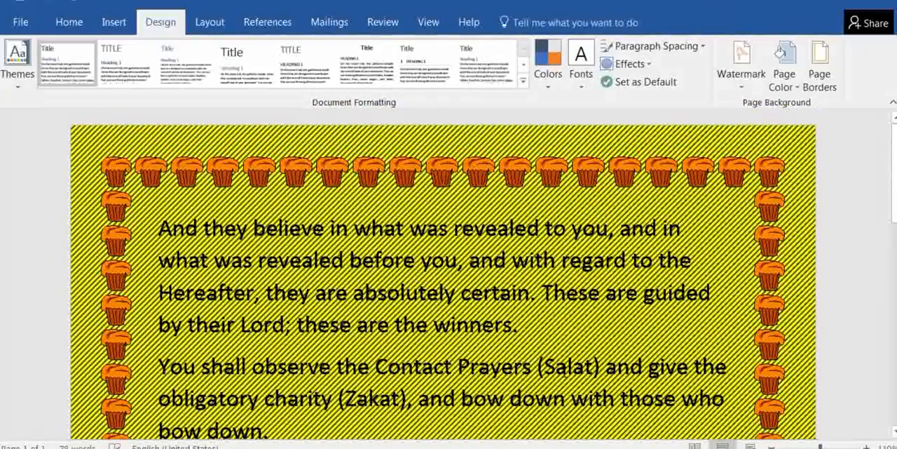
pyautogui.hotkey('ctrl', 'z')
pyautogui.scroll(-4, 566, 372)
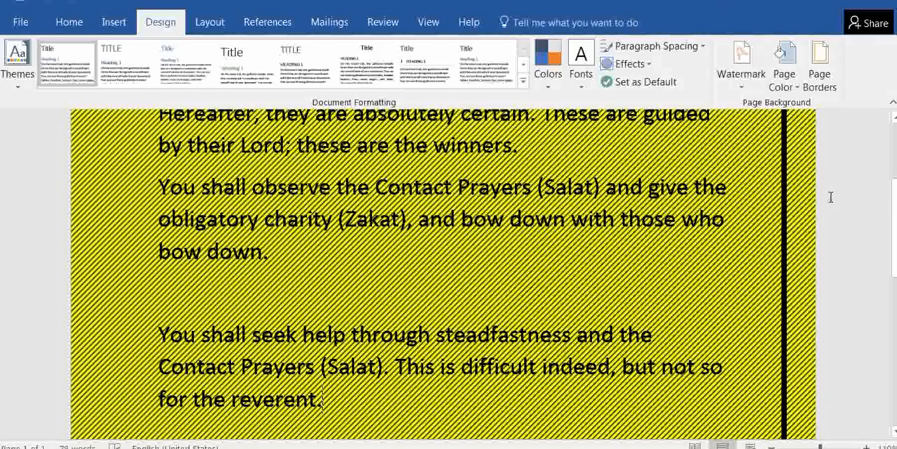
# Apply the clock art as the page border of the whole document and look over the page
pyautogui.click(821, 70)
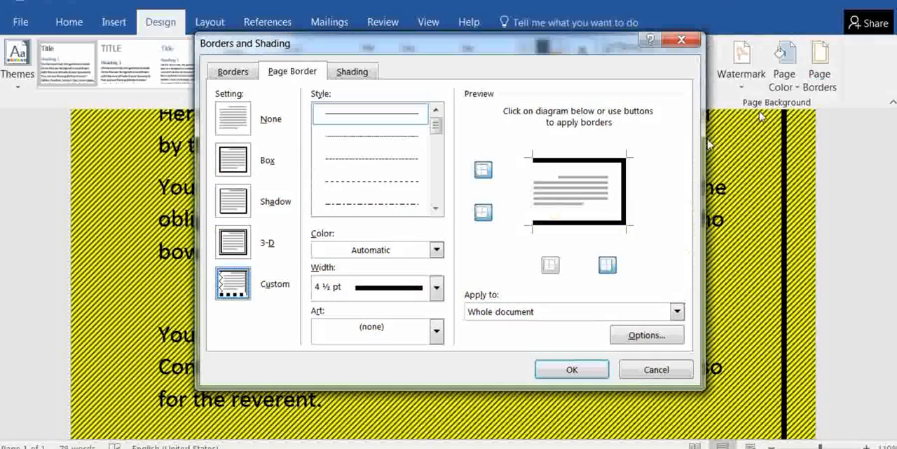
pyautogui.click(436, 332)
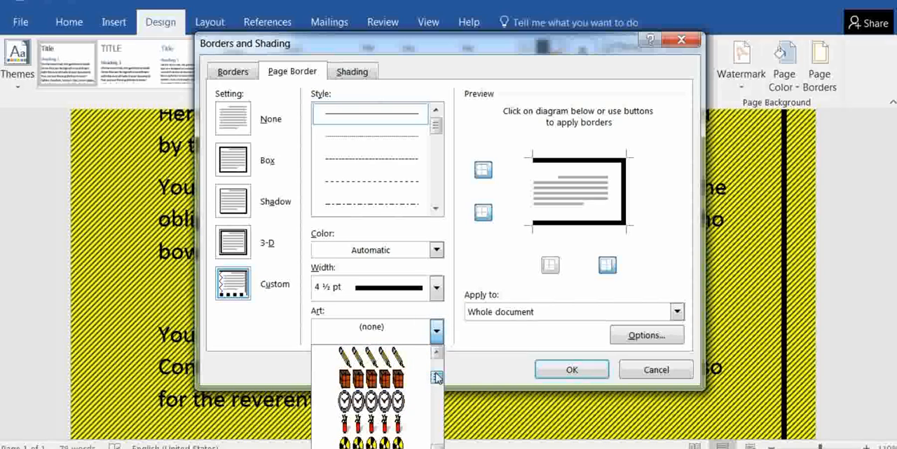
pyautogui.click(384, 406)
pyautogui.click(573, 369)
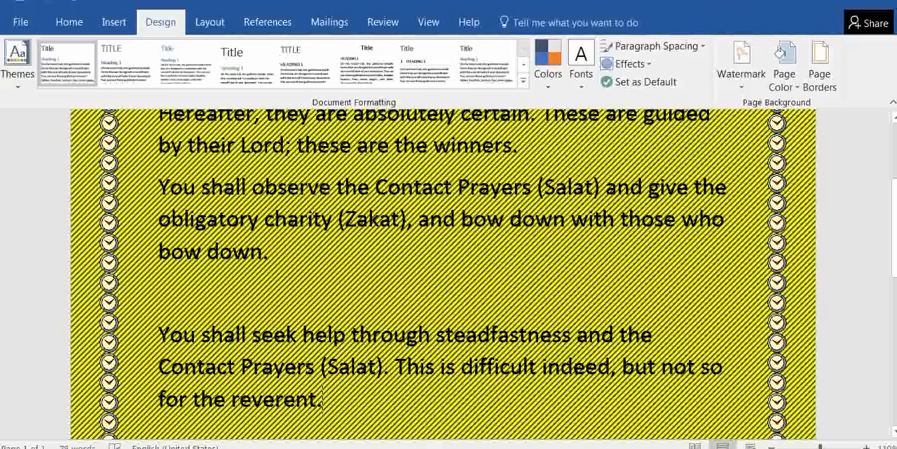
pyautogui.scroll(-6, 577, 368)
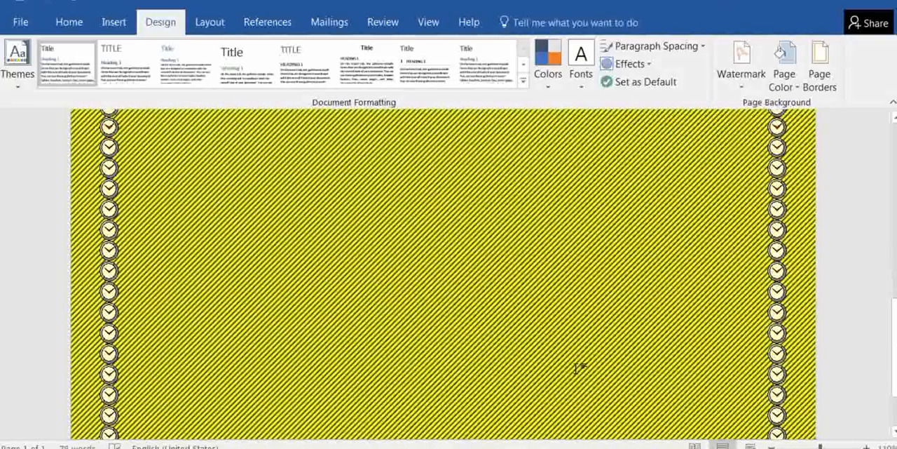
pyautogui.scroll(2, 577, 368)
pyautogui.scroll(5, 577, 368)
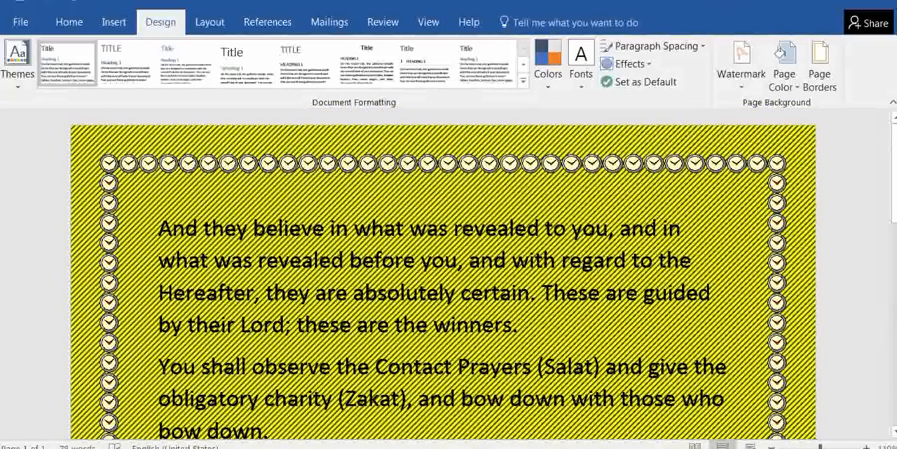
# Set the width of the clock art page border to 31 pt and look over the page
pyautogui.click(827, 75)
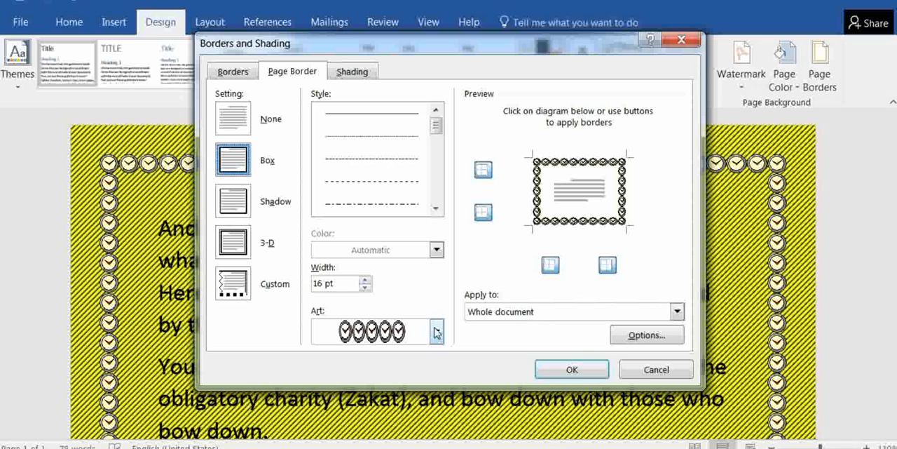
pyautogui.click(365, 283)
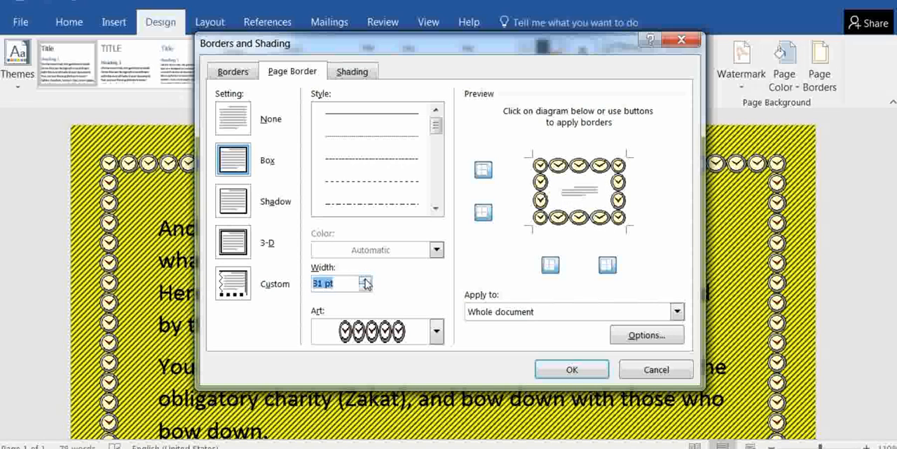
pyautogui.click(365, 287)
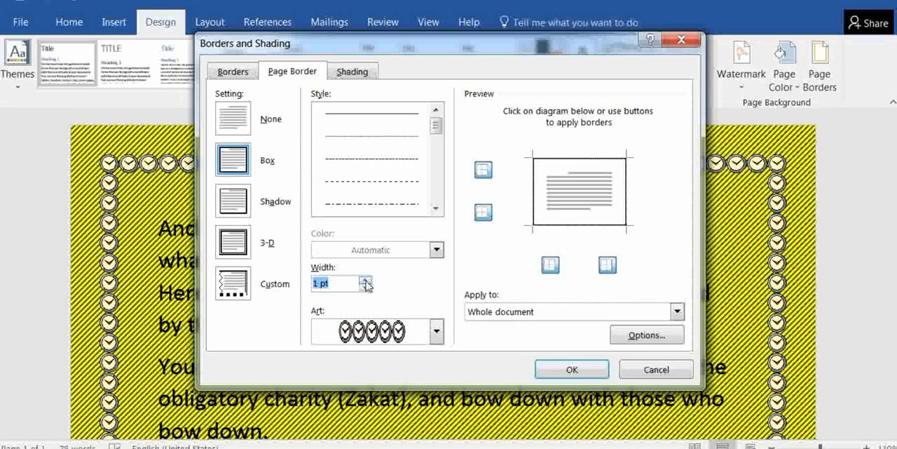
pyautogui.click(364, 280)
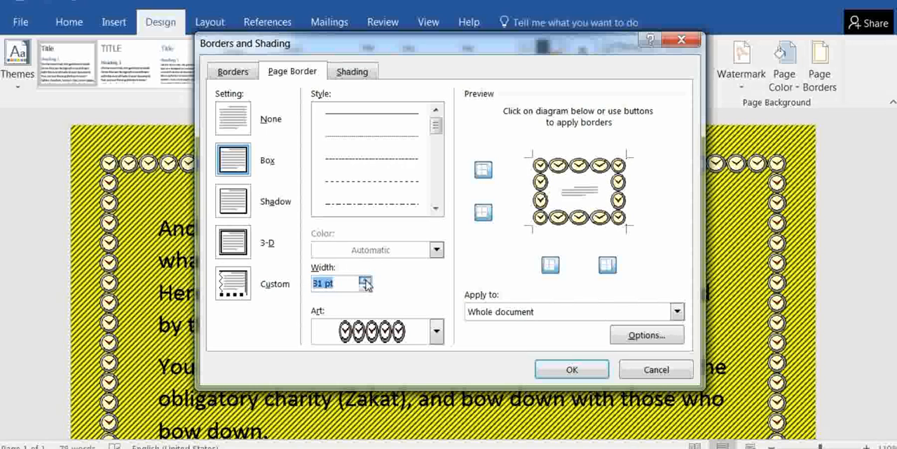
pyautogui.click(568, 372)
pyautogui.scroll(-5, 565, 369)
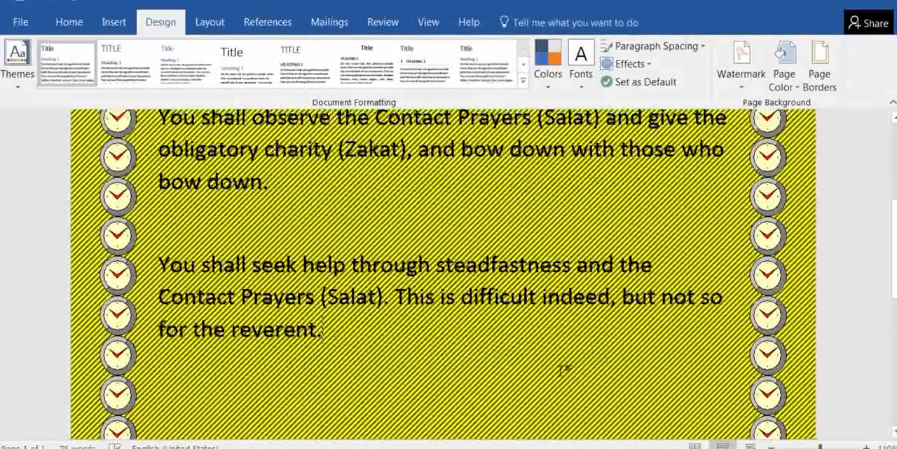
pyautogui.scroll(-8, 565, 370)
pyautogui.scroll(3, 565, 370)
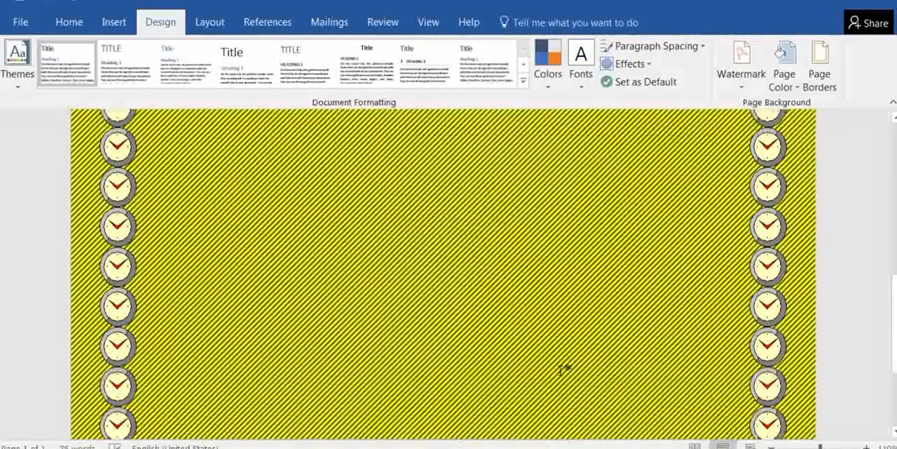
# Switch the clock art page border to a custom setting without the page's bottom and top edges, and look over the page
pyautogui.scroll(5, 565, 370)
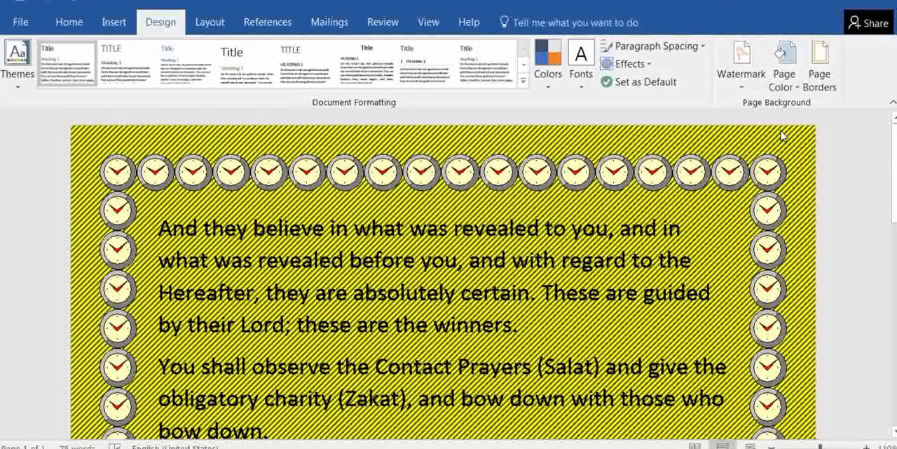
pyautogui.click(820, 63)
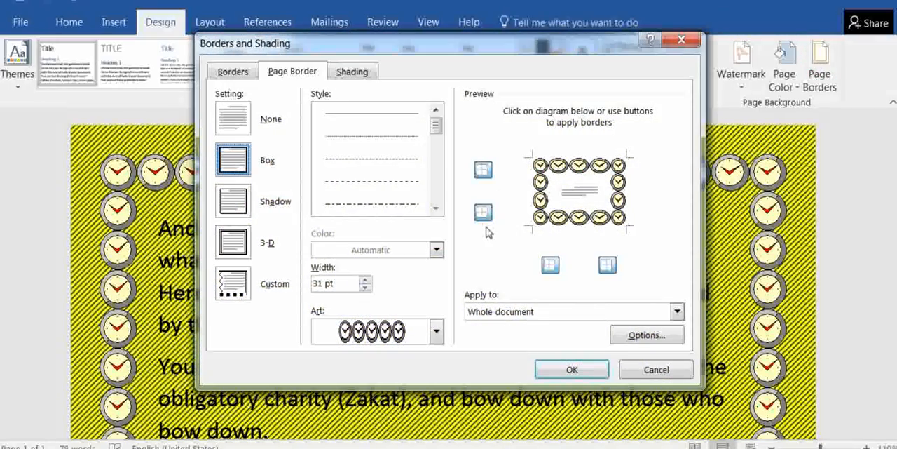
pyautogui.click(235, 292)
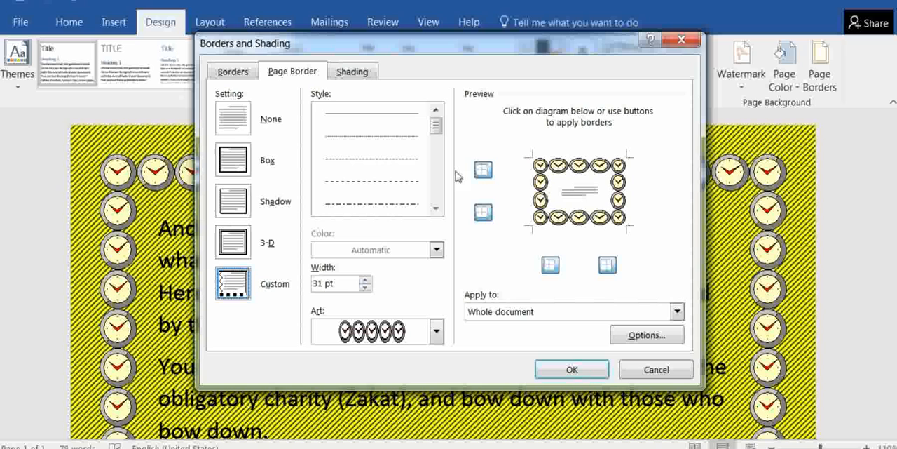
pyautogui.click(568, 219)
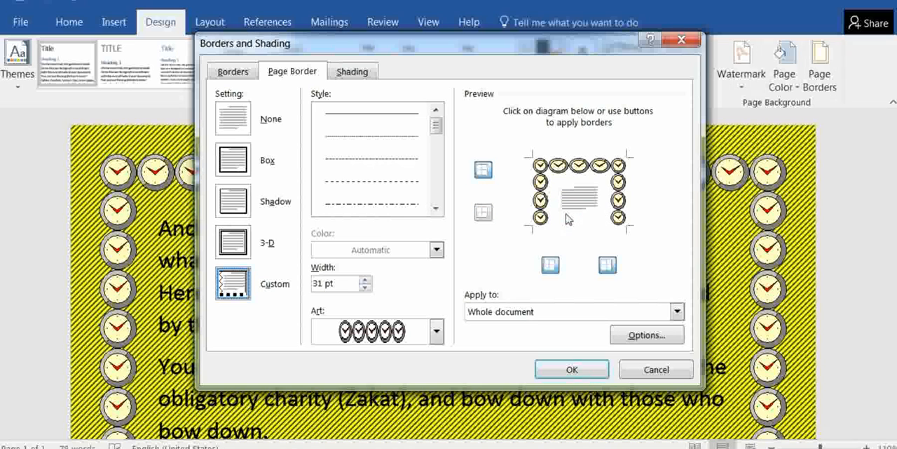
pyautogui.click(575, 169)
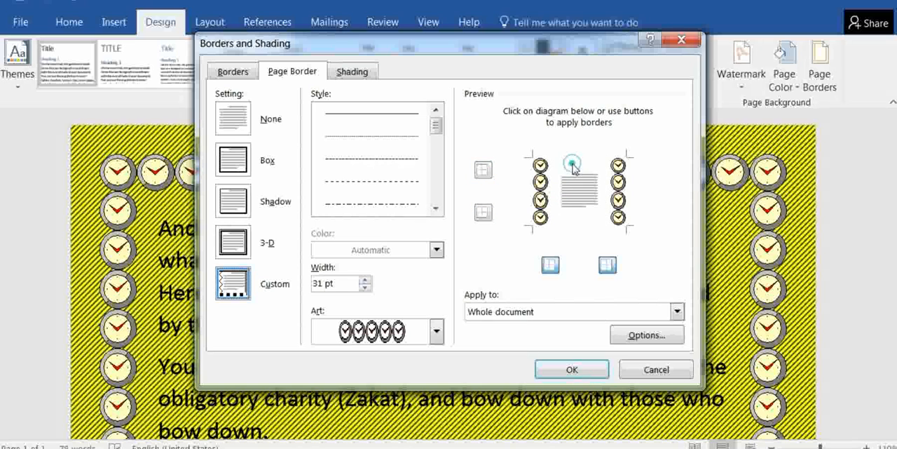
pyautogui.click(551, 362)
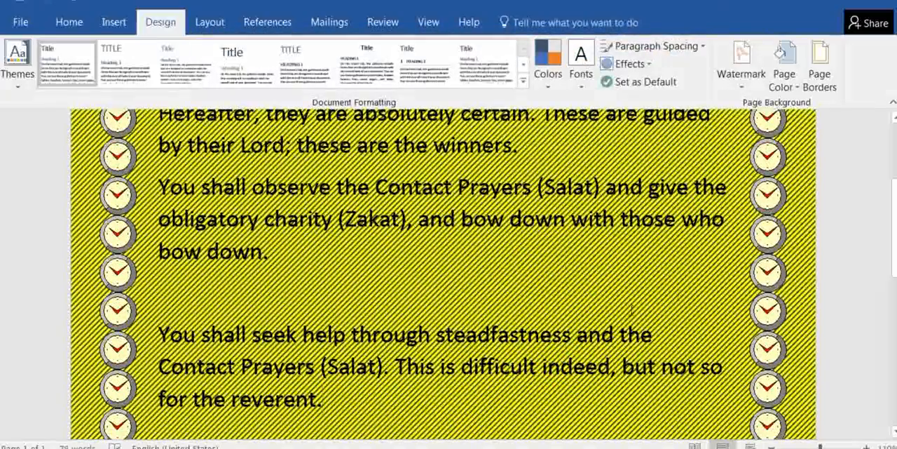
pyautogui.scroll(3, 678, 295)
pyautogui.scroll(-6, 680, 295)
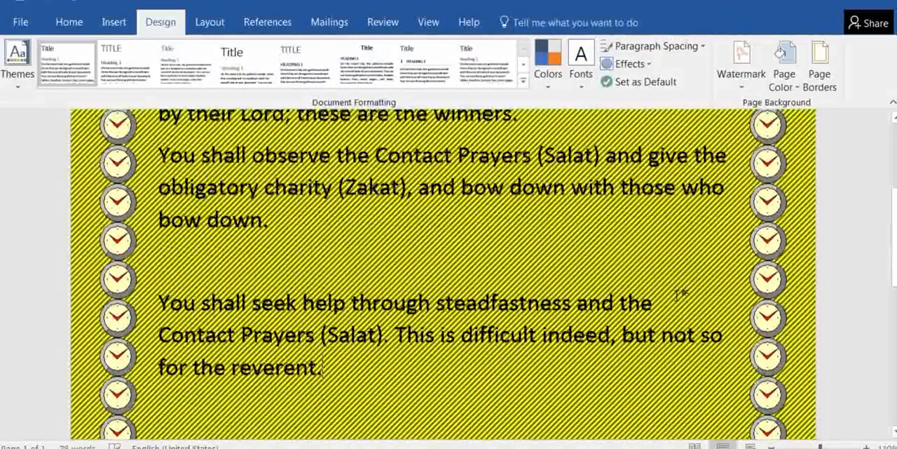
pyautogui.scroll(6, 680, 295)
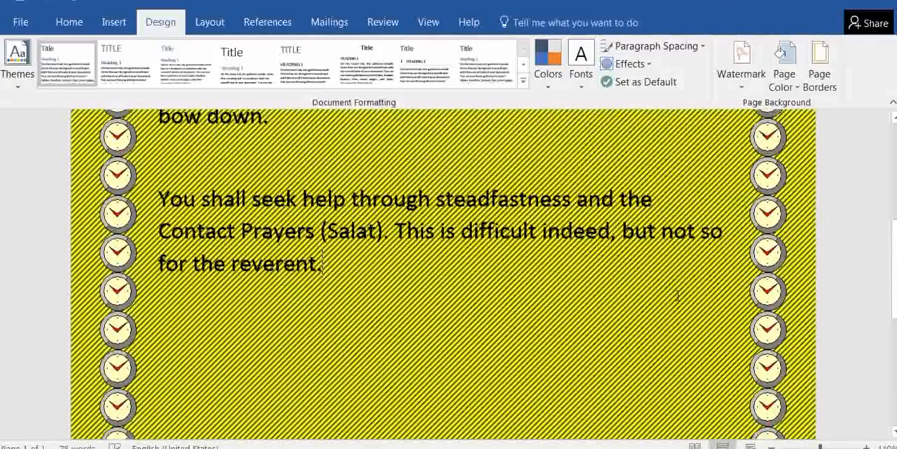
pyautogui.scroll(-3, 678, 294)
pyautogui.scroll(5, 678, 295)
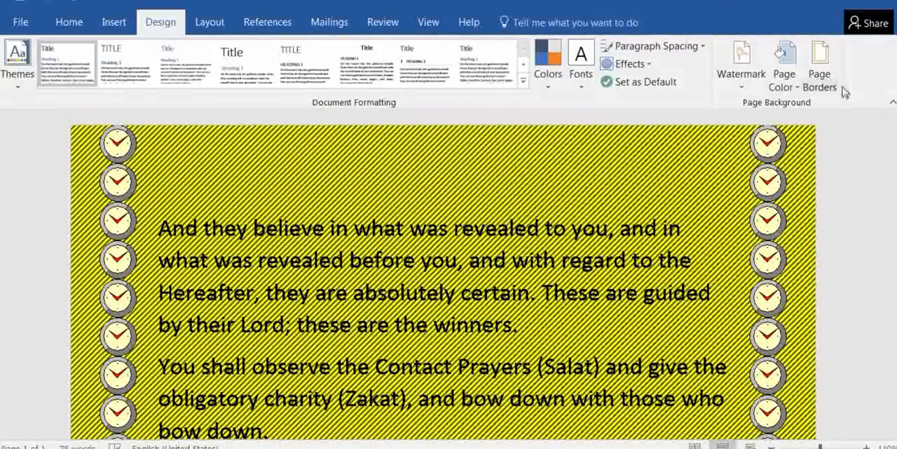
# Reduce the width of the clock art page border to 11 pt for the whole document and look over the page
pyautogui.click(825, 82)
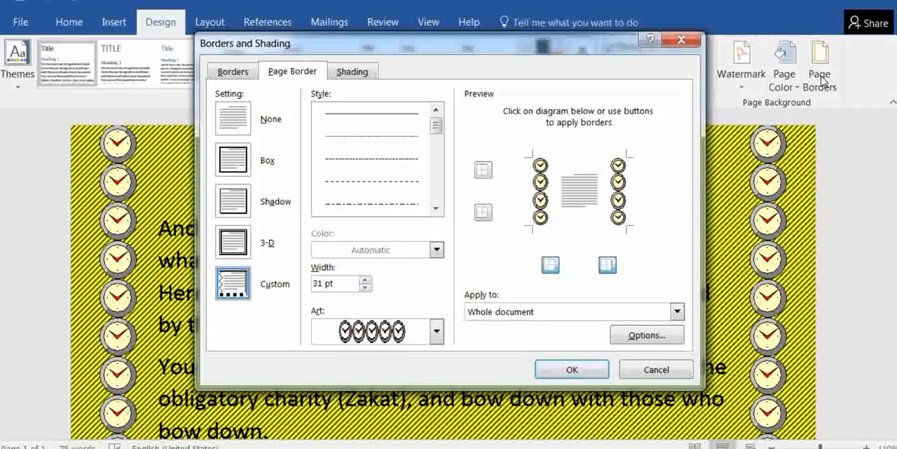
pyautogui.click(365, 287)
pyautogui.click(364, 287)
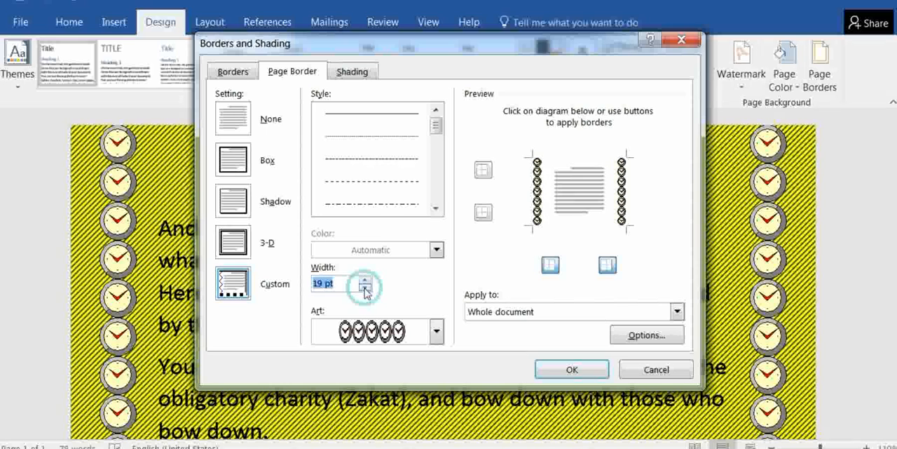
pyautogui.click(365, 287)
pyautogui.click(364, 287)
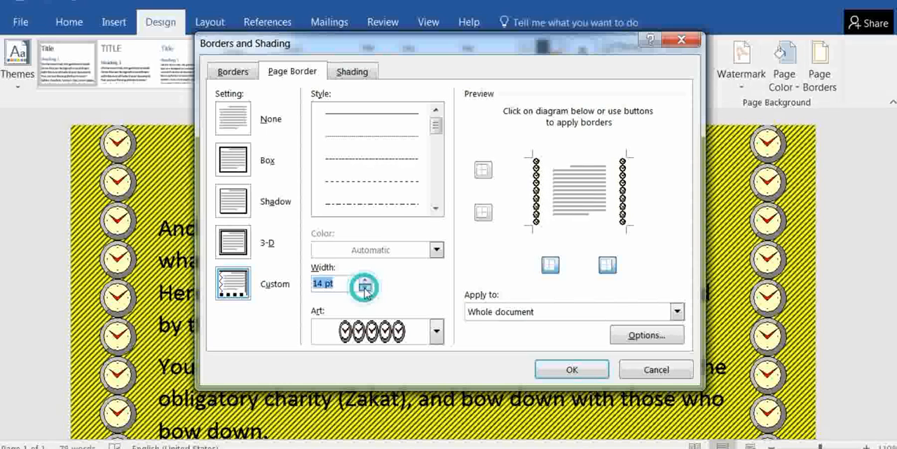
pyautogui.click(365, 288)
pyautogui.click(364, 287)
pyautogui.click(365, 287)
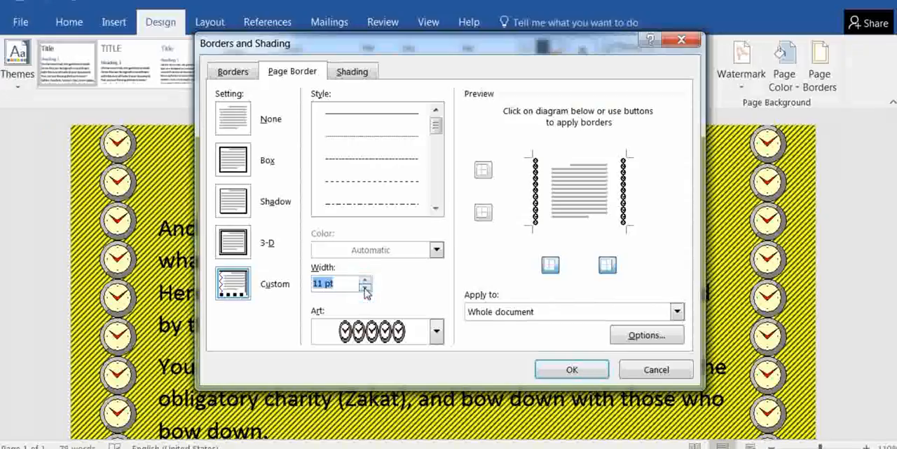
pyautogui.click(572, 370)
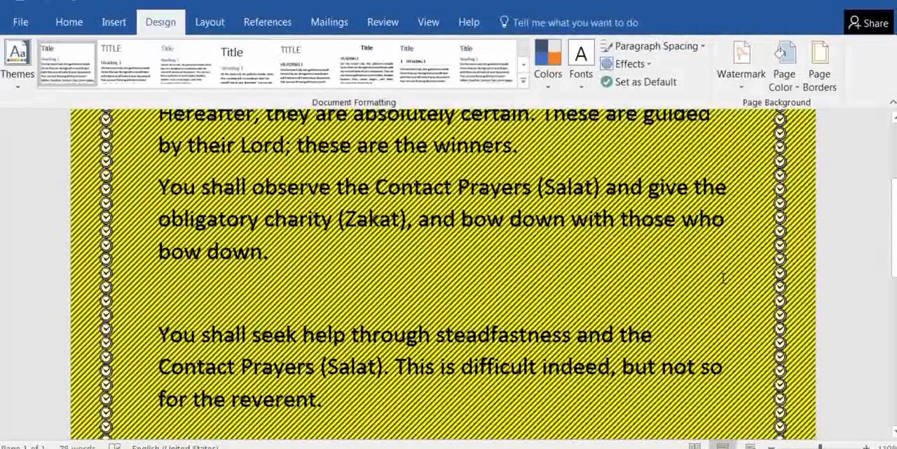
pyautogui.scroll(-2, 718, 276)
pyautogui.scroll(-3, 716, 276)
pyautogui.scroll(6, 718, 276)
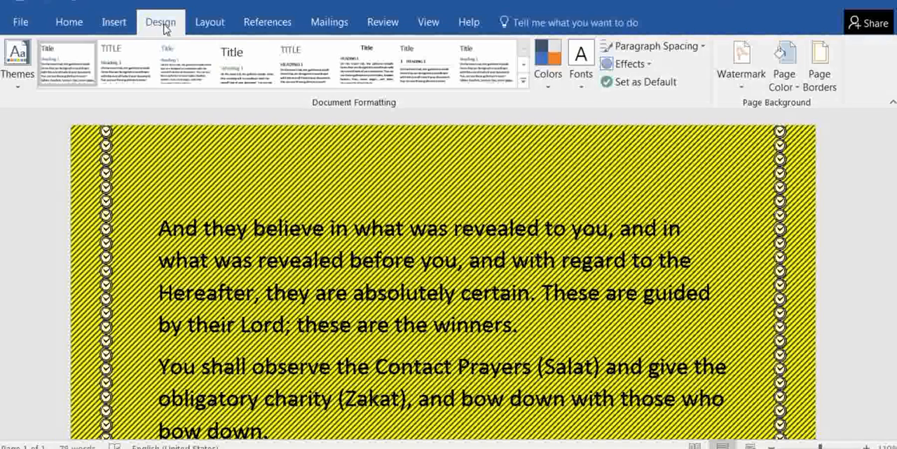
pyautogui.click(112, 25)
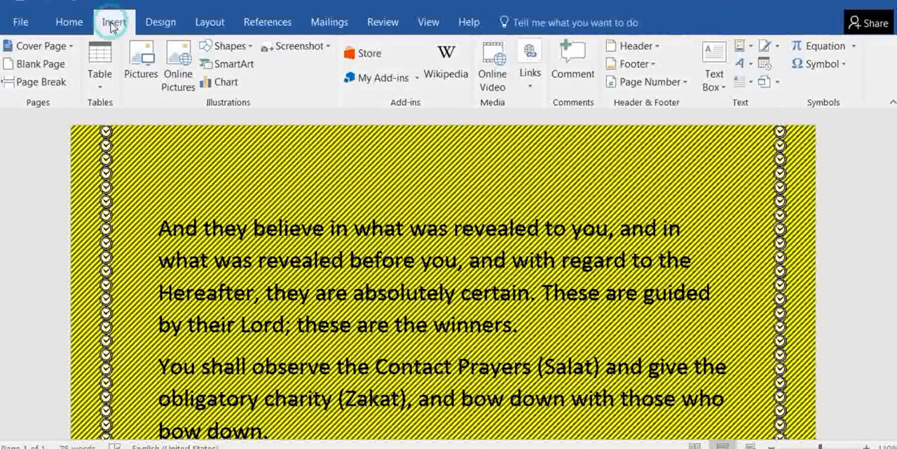
pyautogui.click(221, 26)
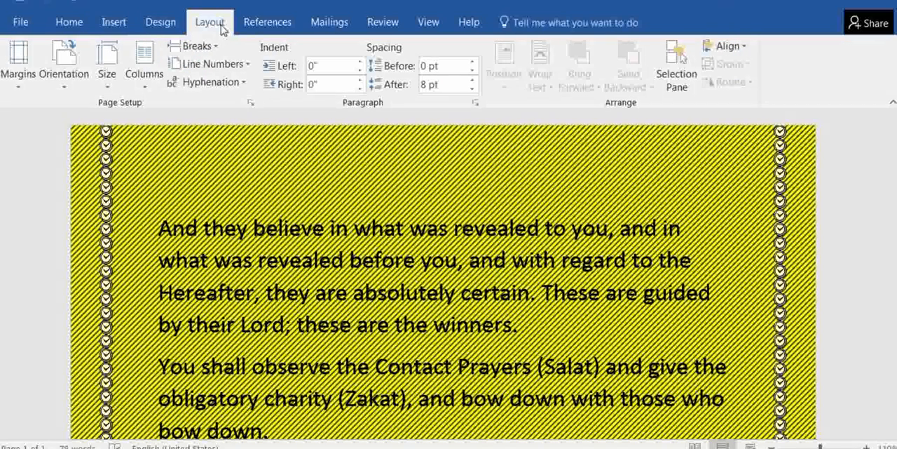